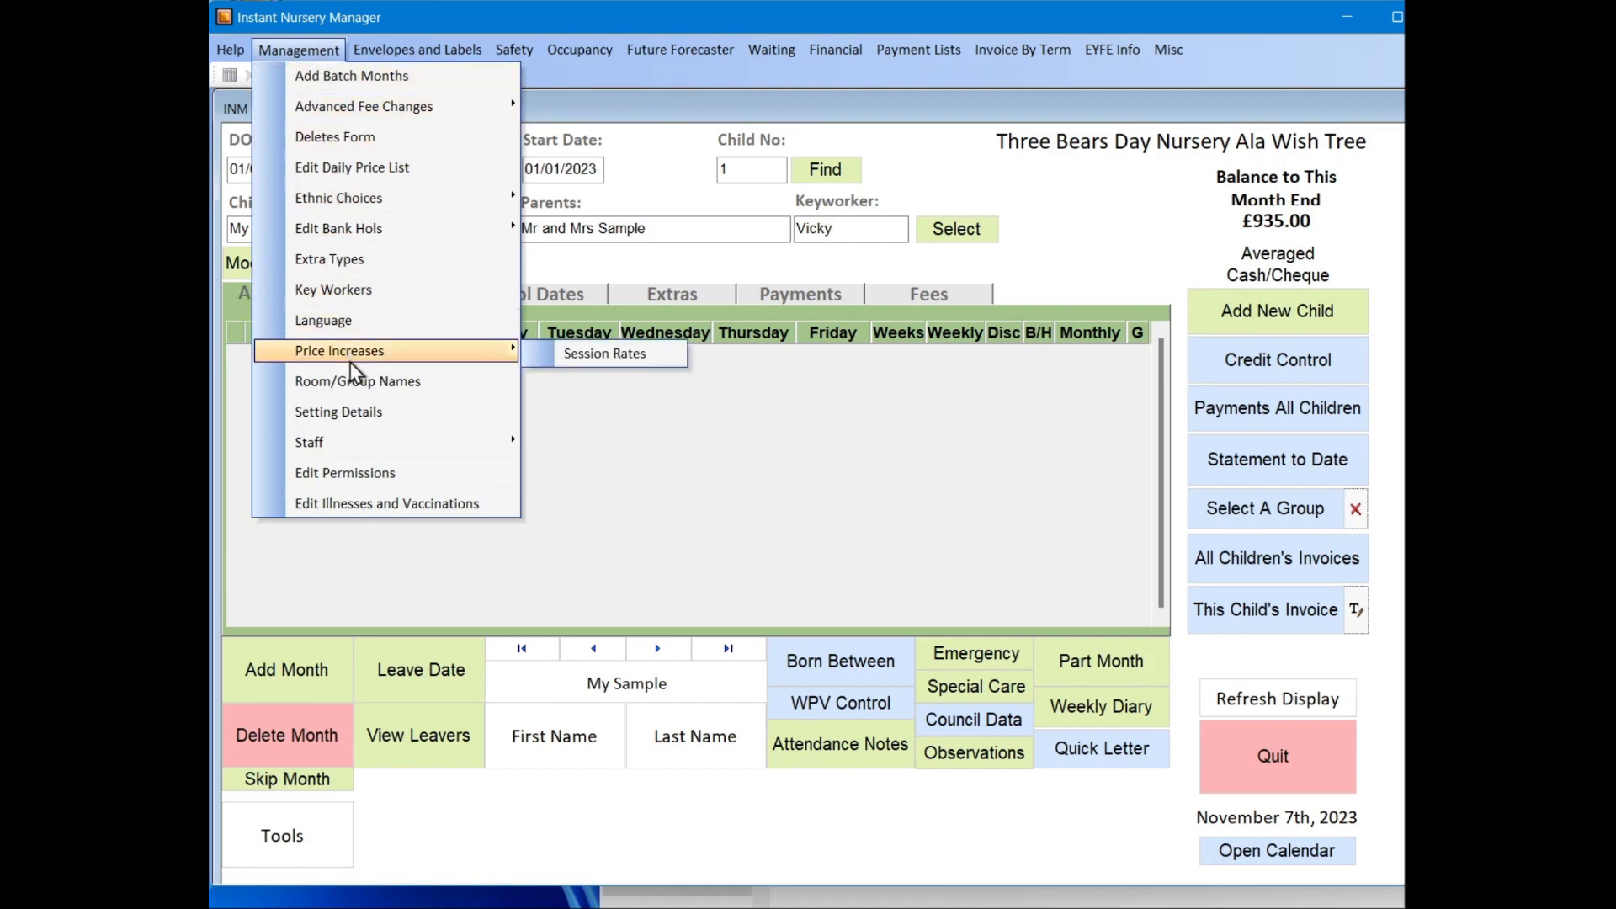
Step: Open the room and group names list, look through the custom names for rooms 1 to 5, and close it
click(356, 385)
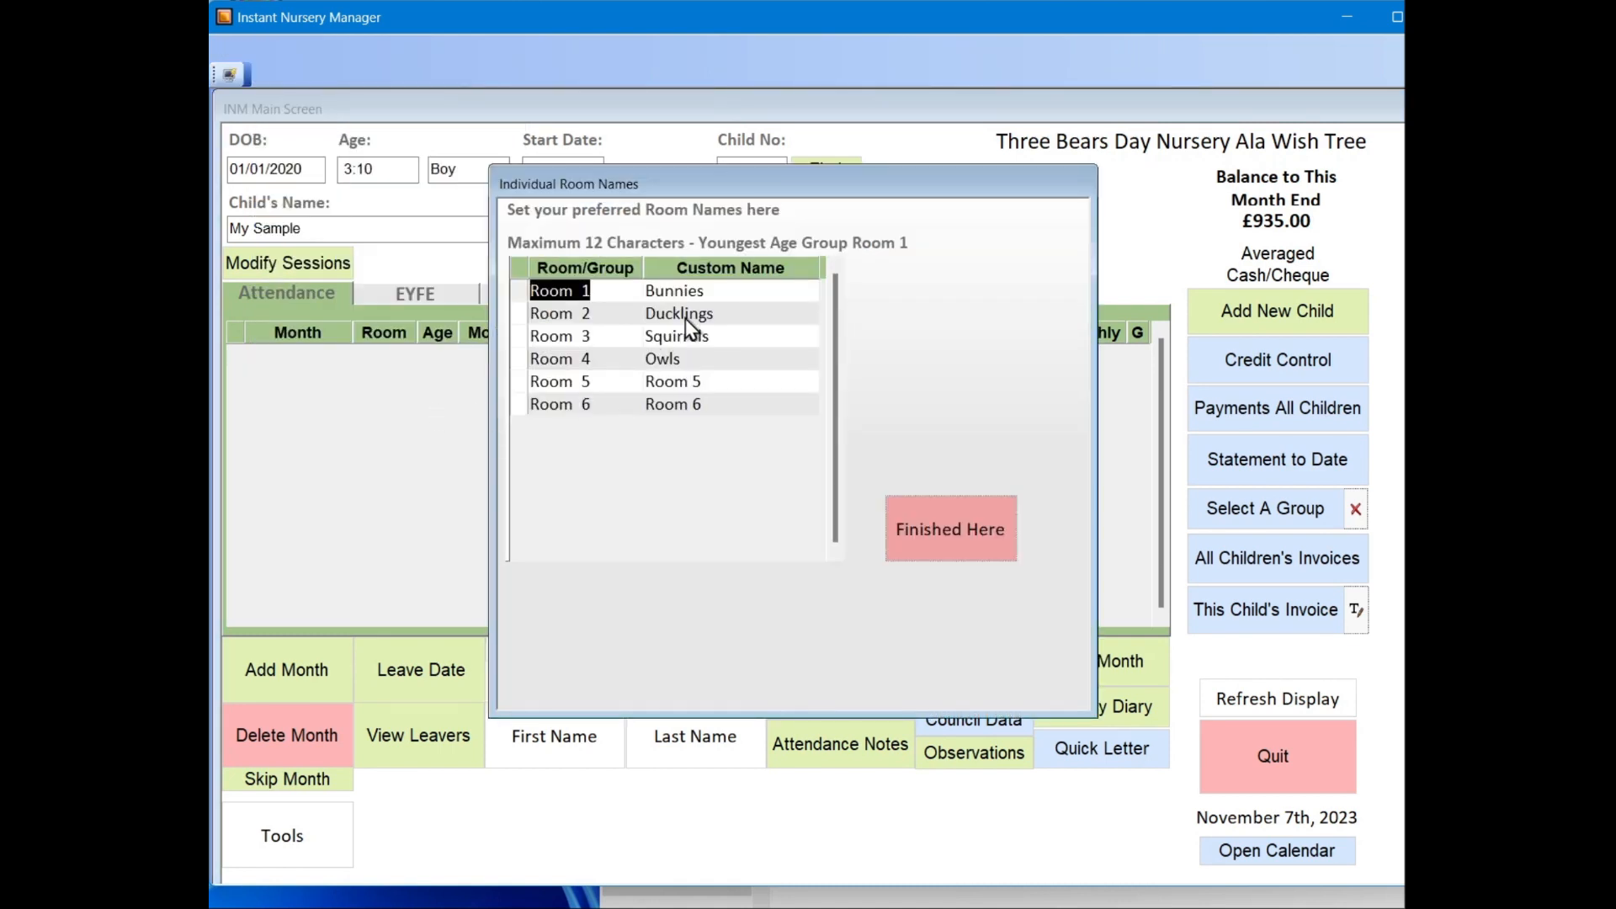
click(713, 290)
click(714, 314)
click(712, 336)
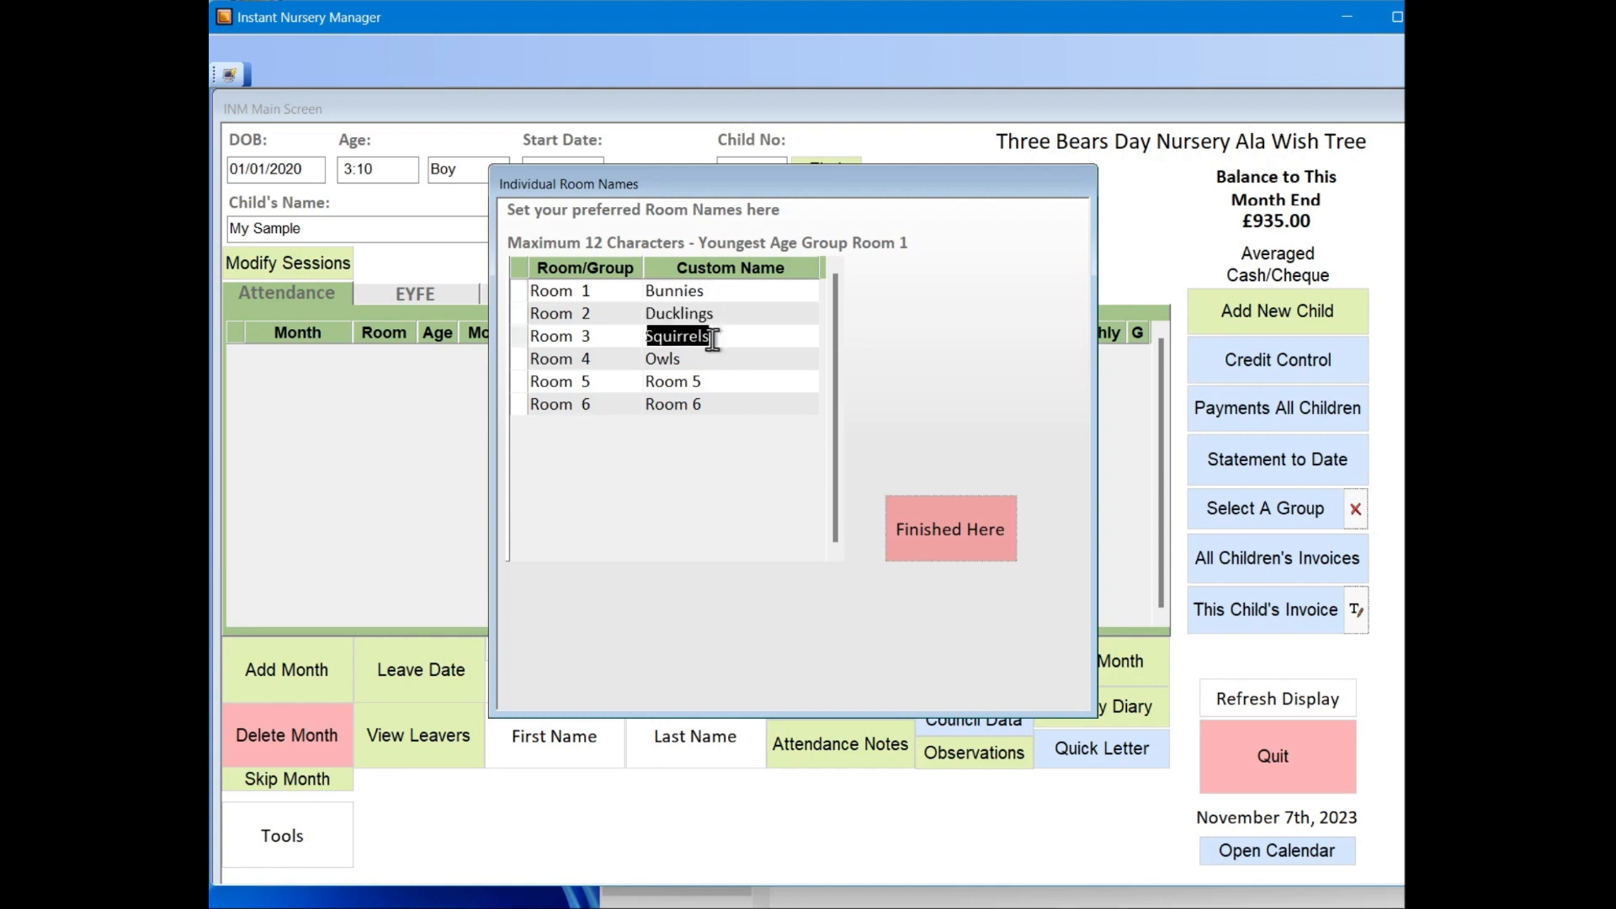
click(705, 362)
click(705, 382)
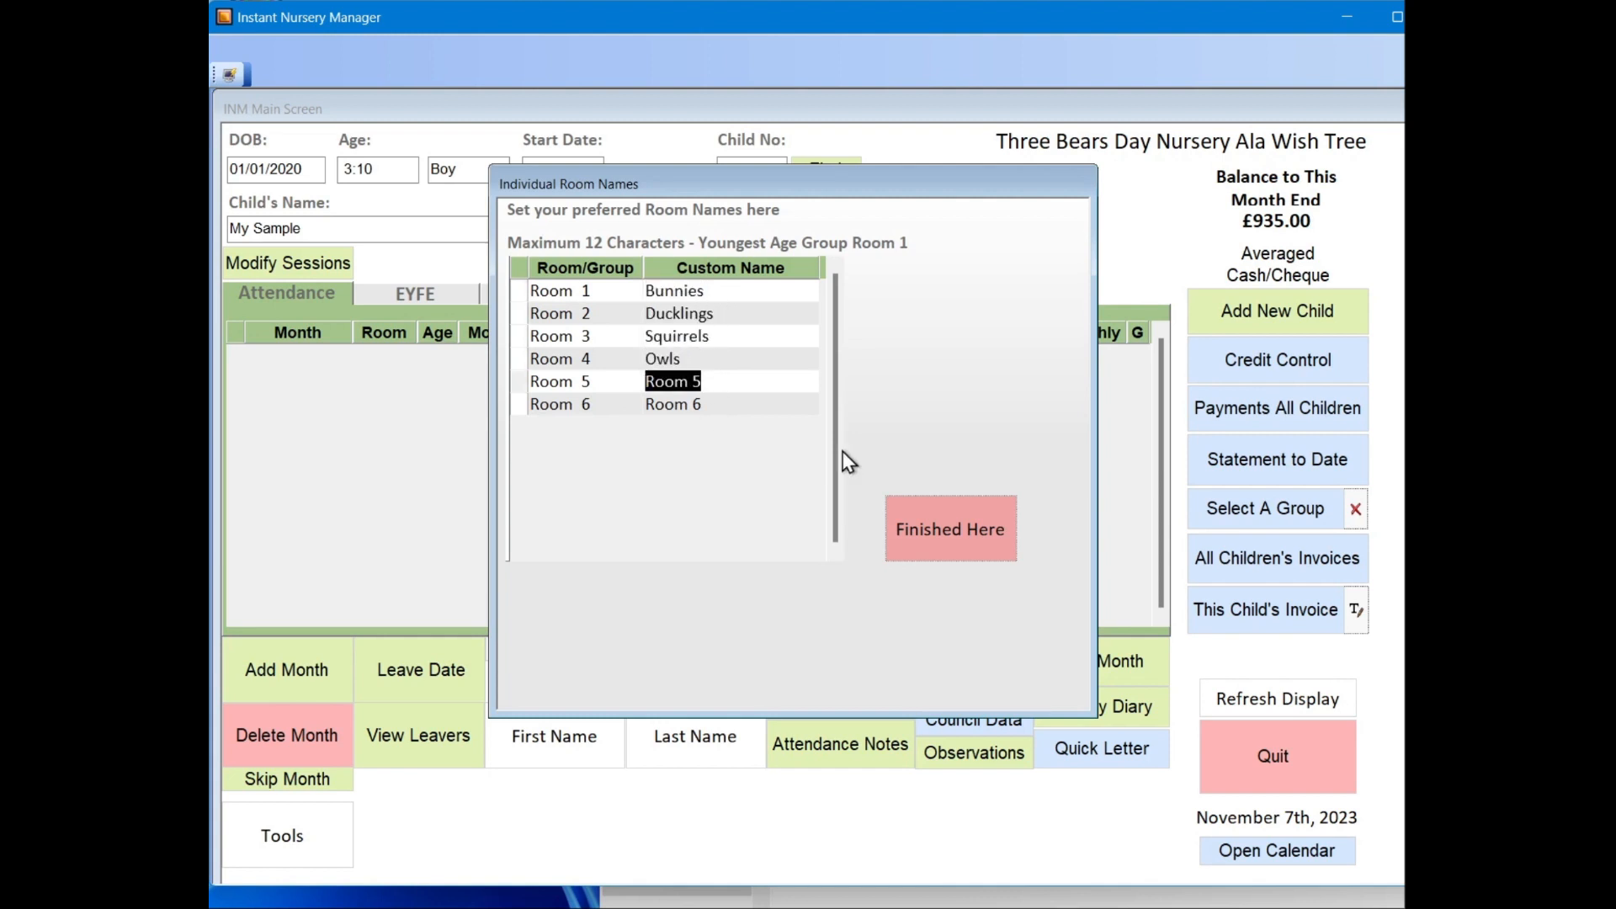
click(935, 515)
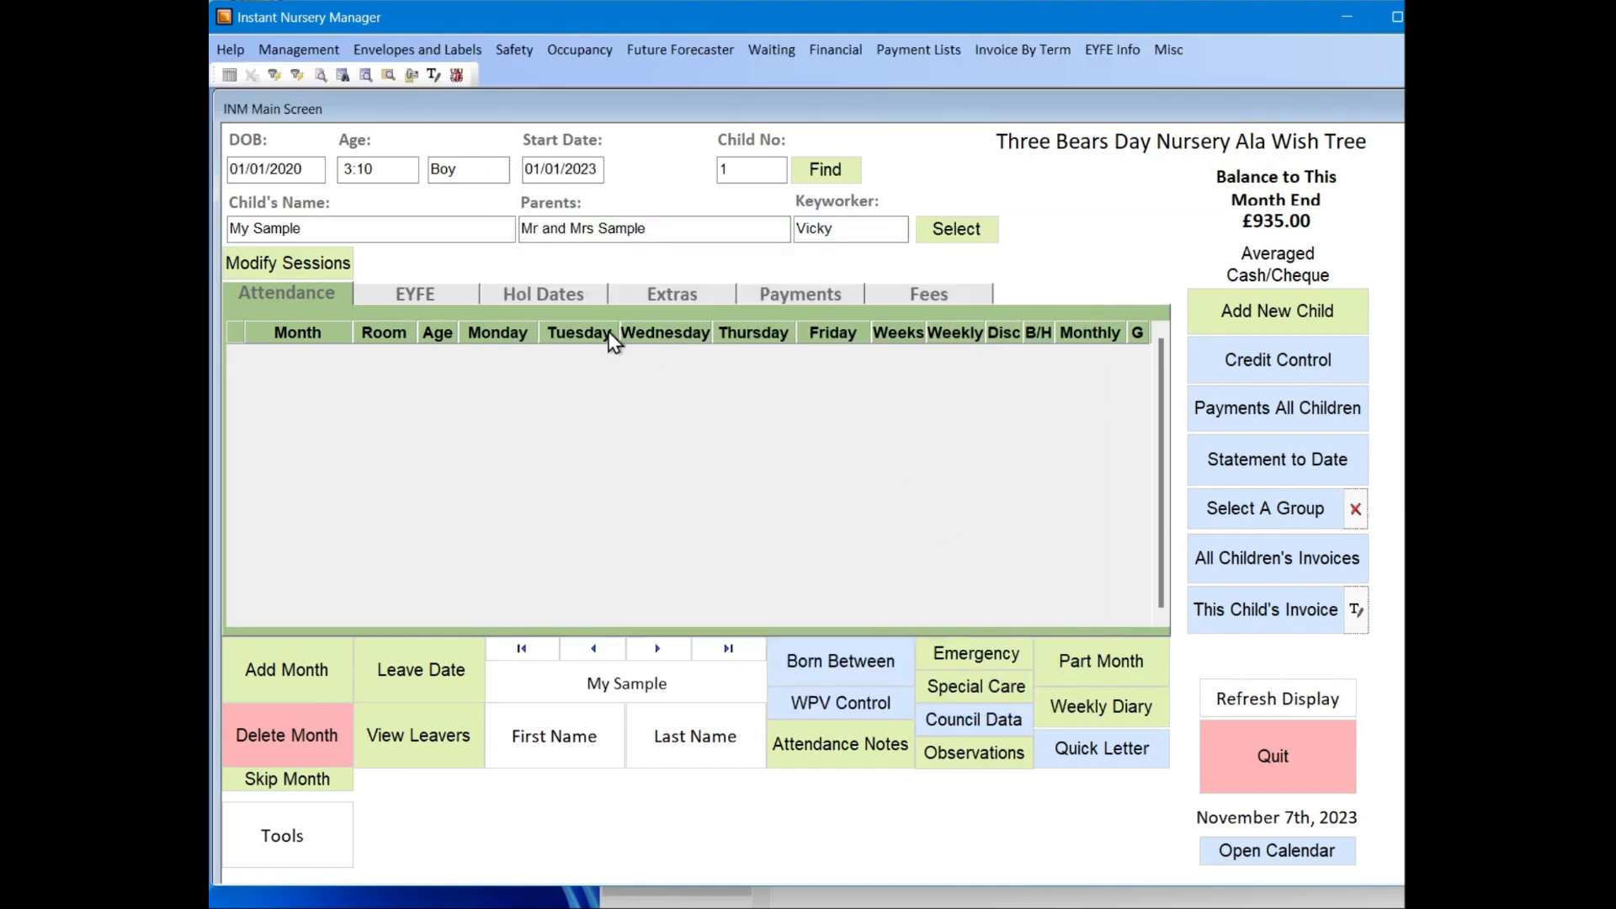
Step: Open the daily price list, allow changes to it, and look over its session names and Under 2 rates
click(326, 52)
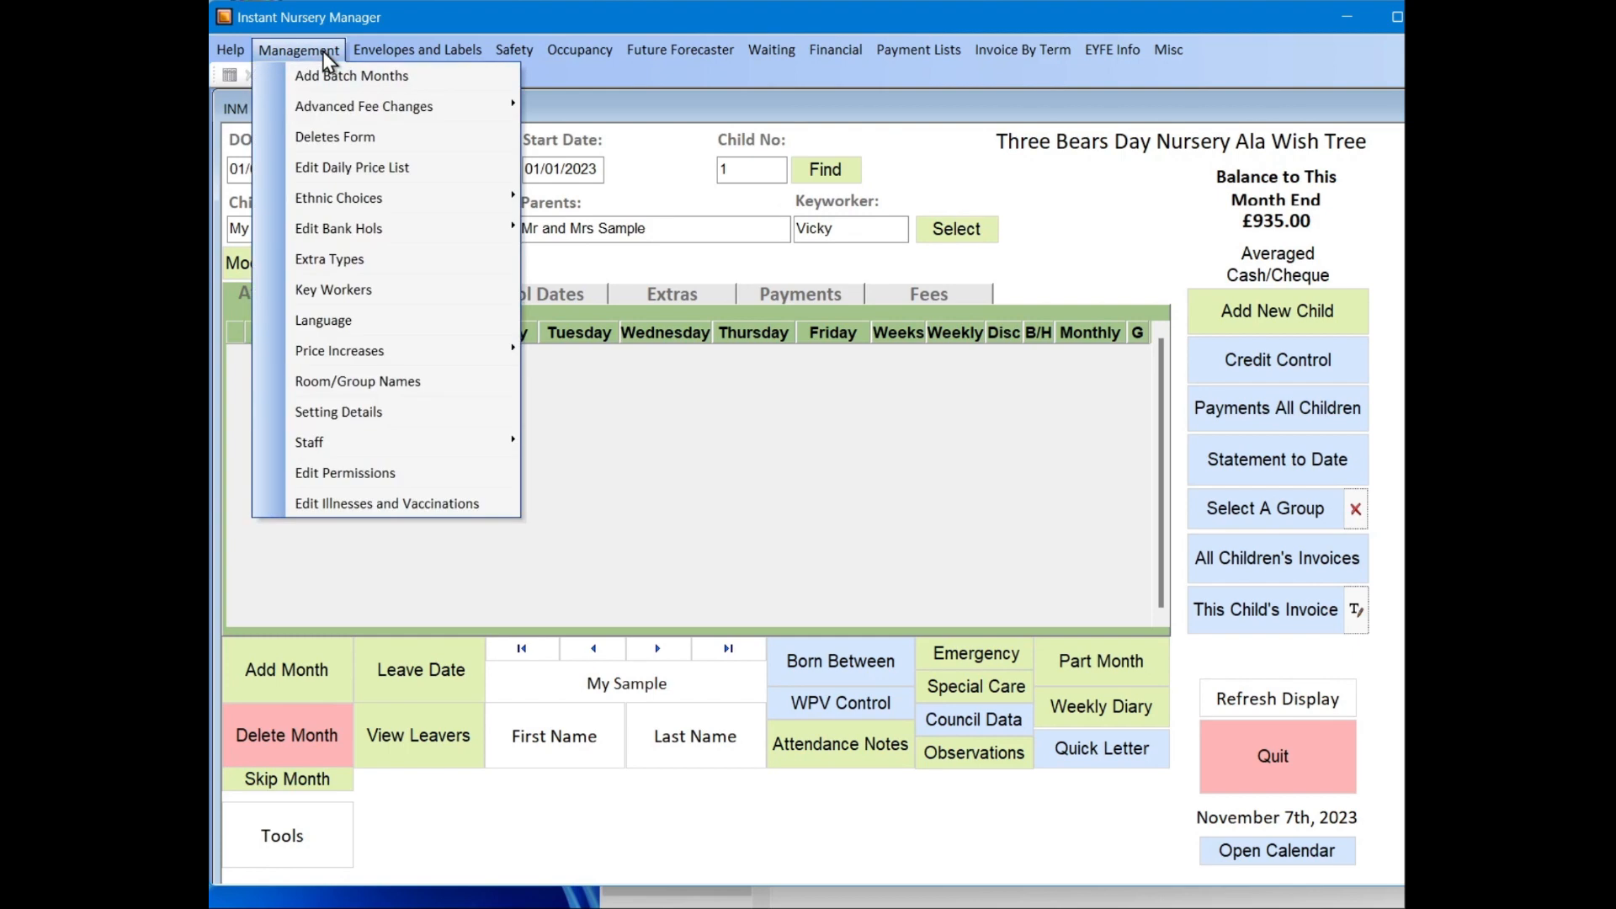
click(357, 169)
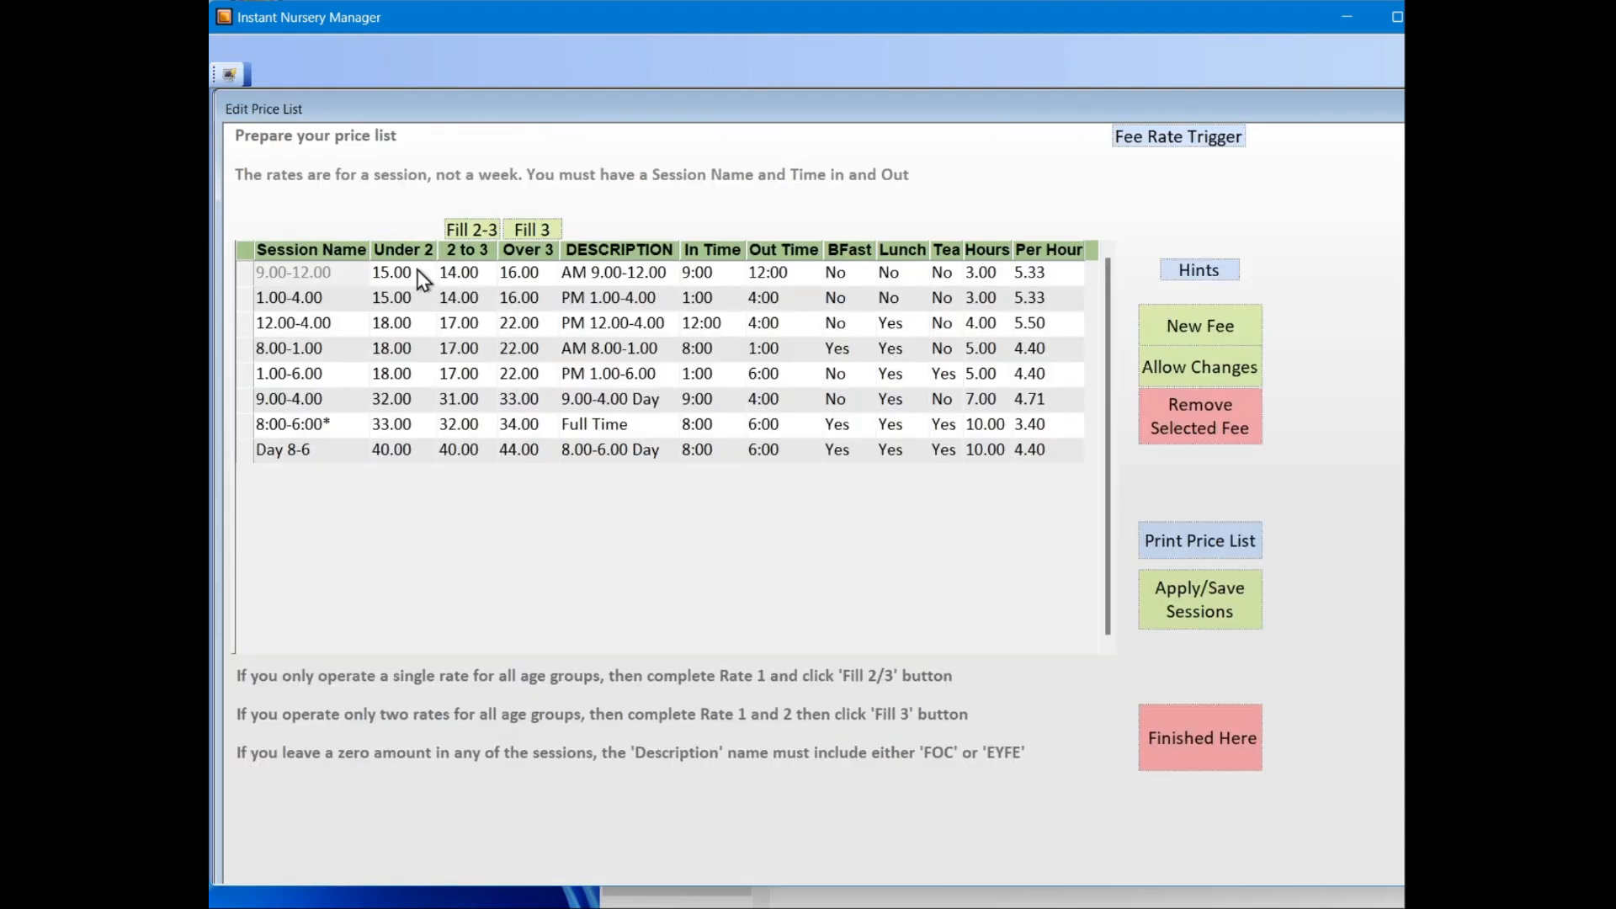
click(707, 324)
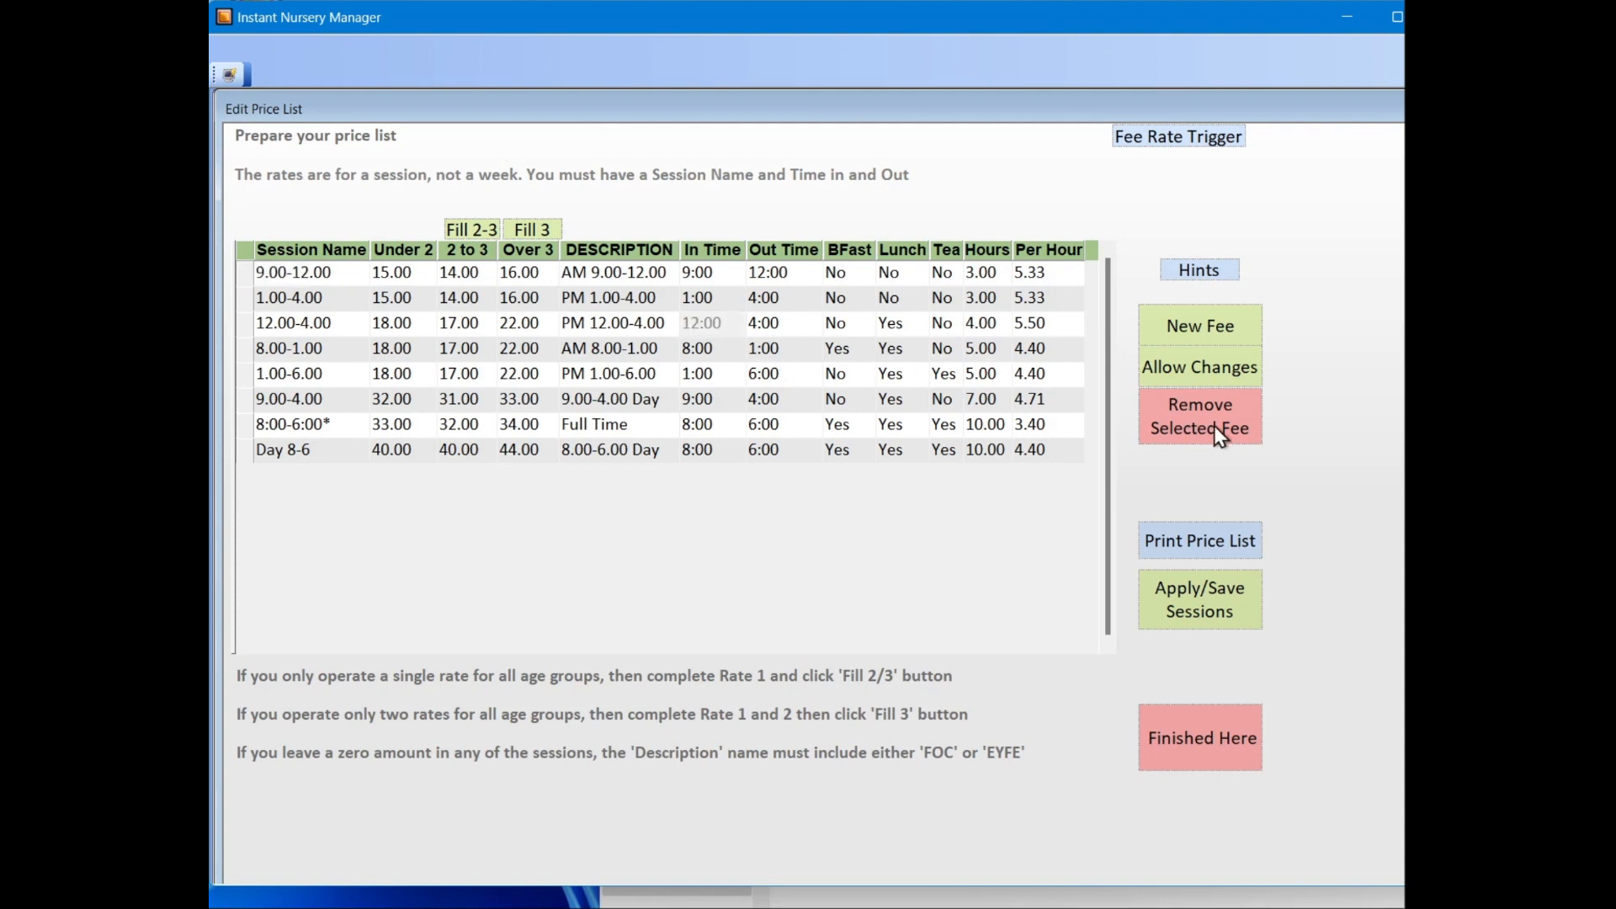
click(358, 349)
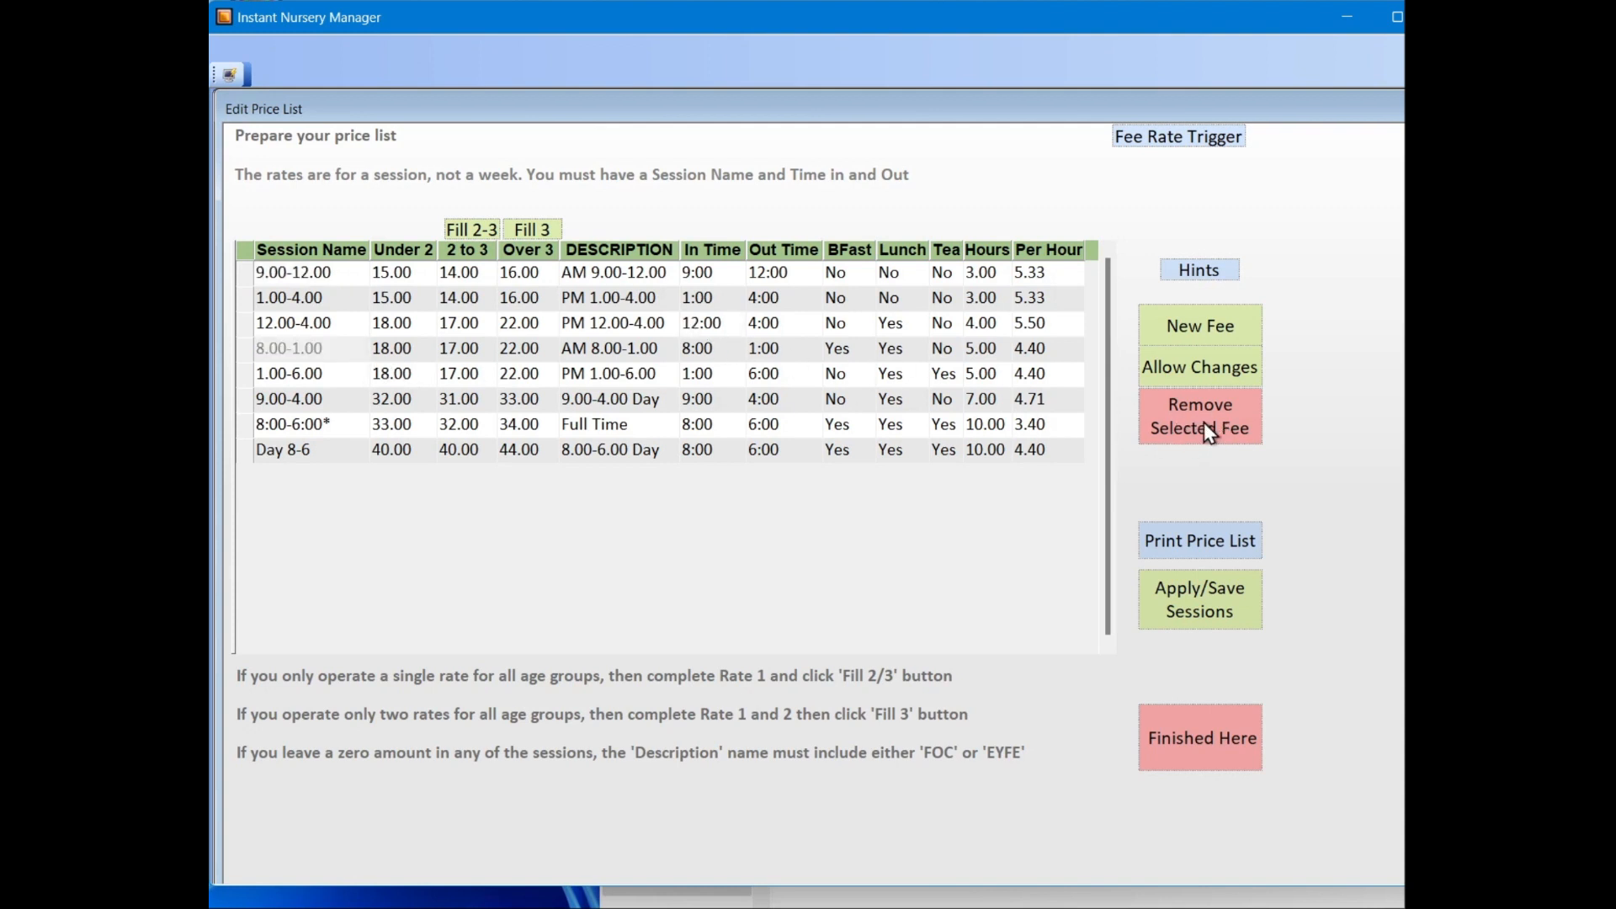
click(1205, 367)
click(313, 401)
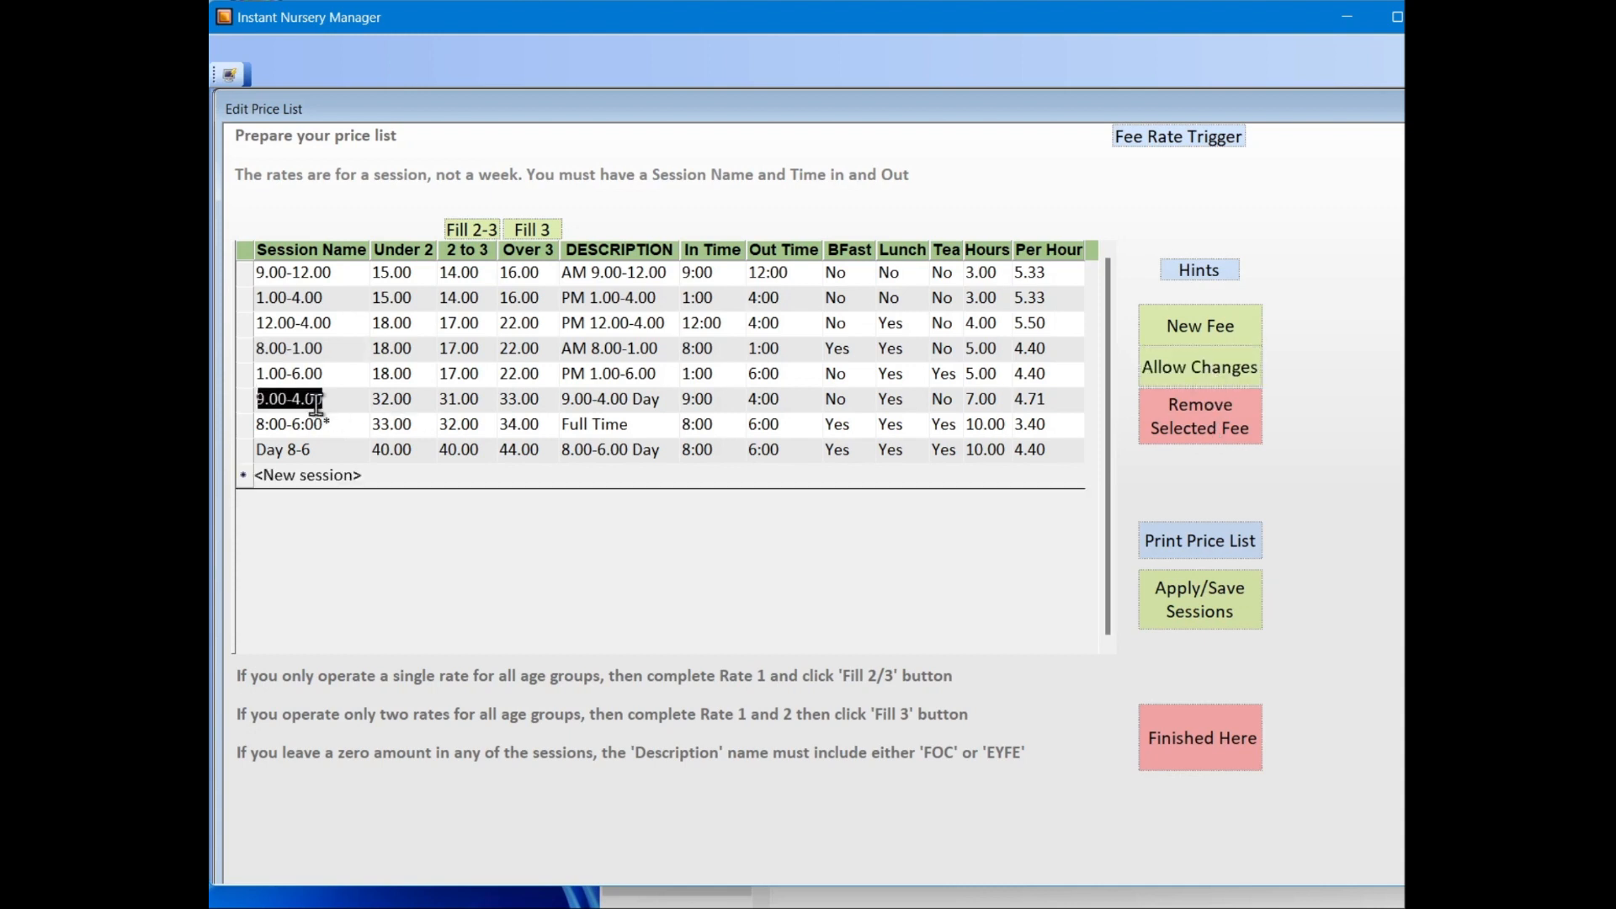
click(328, 425)
click(402, 431)
click(387, 454)
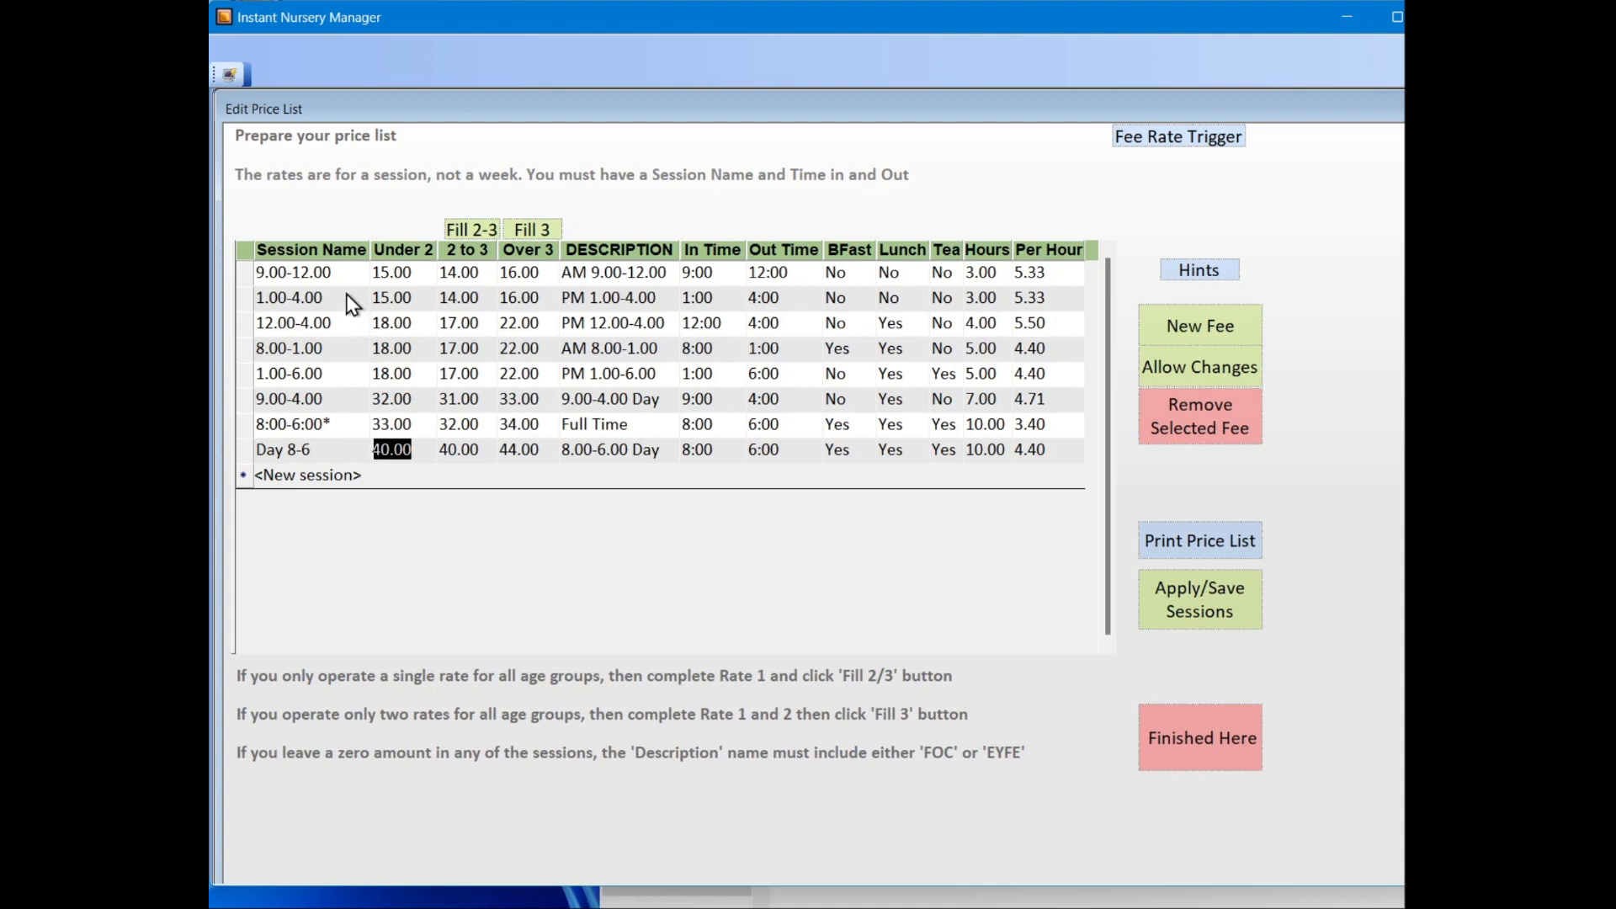
click(343, 250)
Step: Go through the 8.00-1.00 session's name, age-group rates, description, in and out times, and breakfast, lunch and tea settings
click(331, 347)
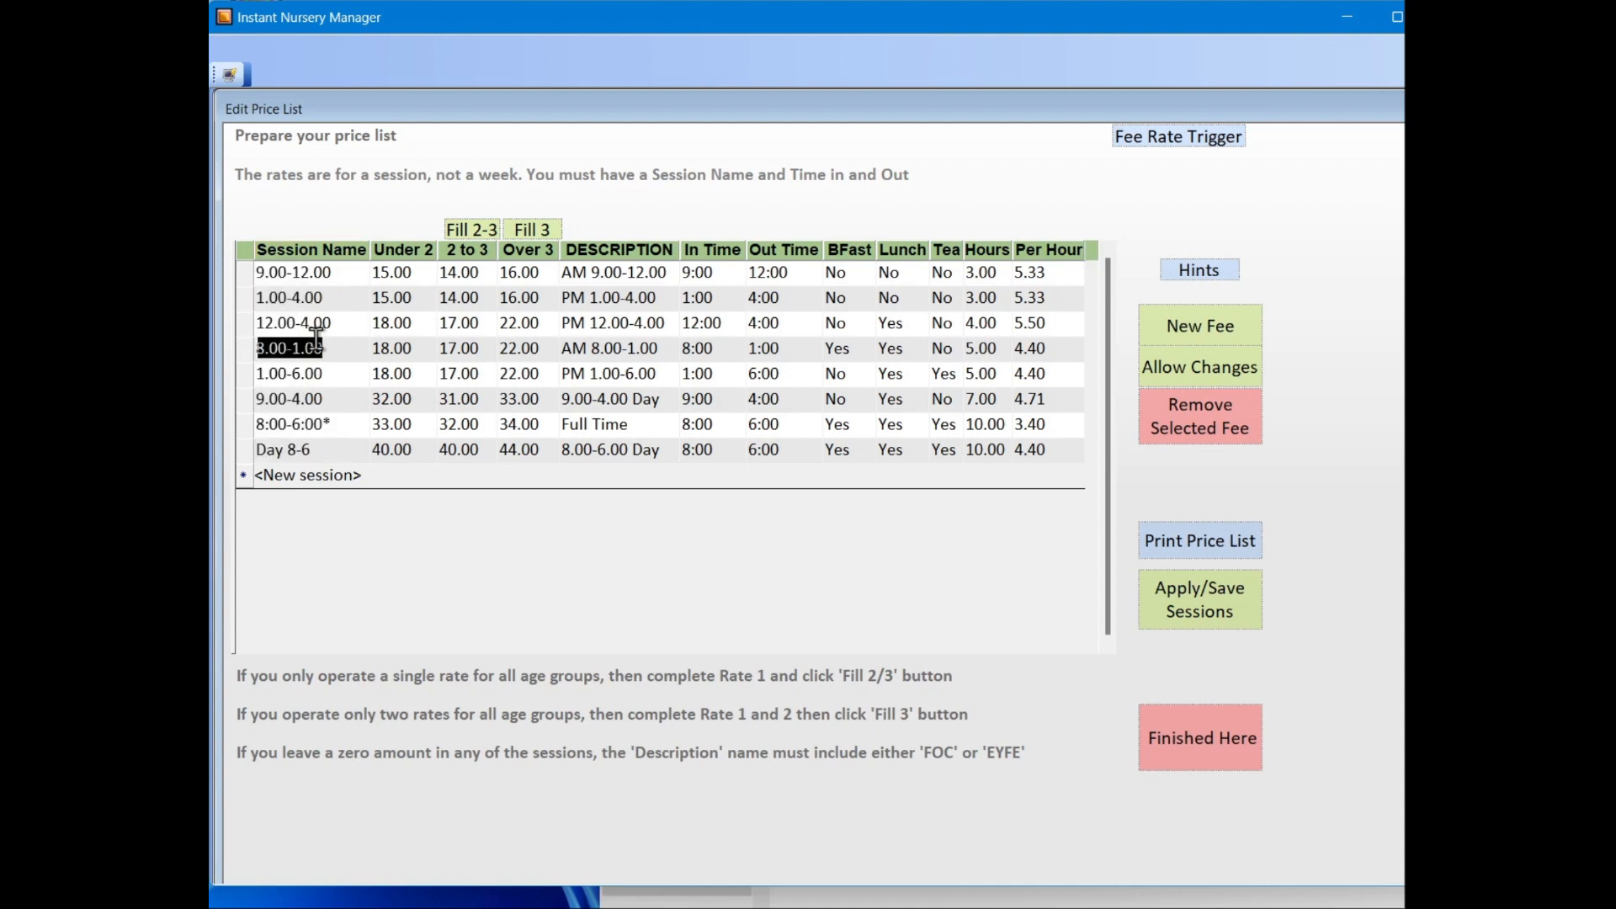
click(401, 352)
click(465, 347)
click(515, 349)
click(594, 349)
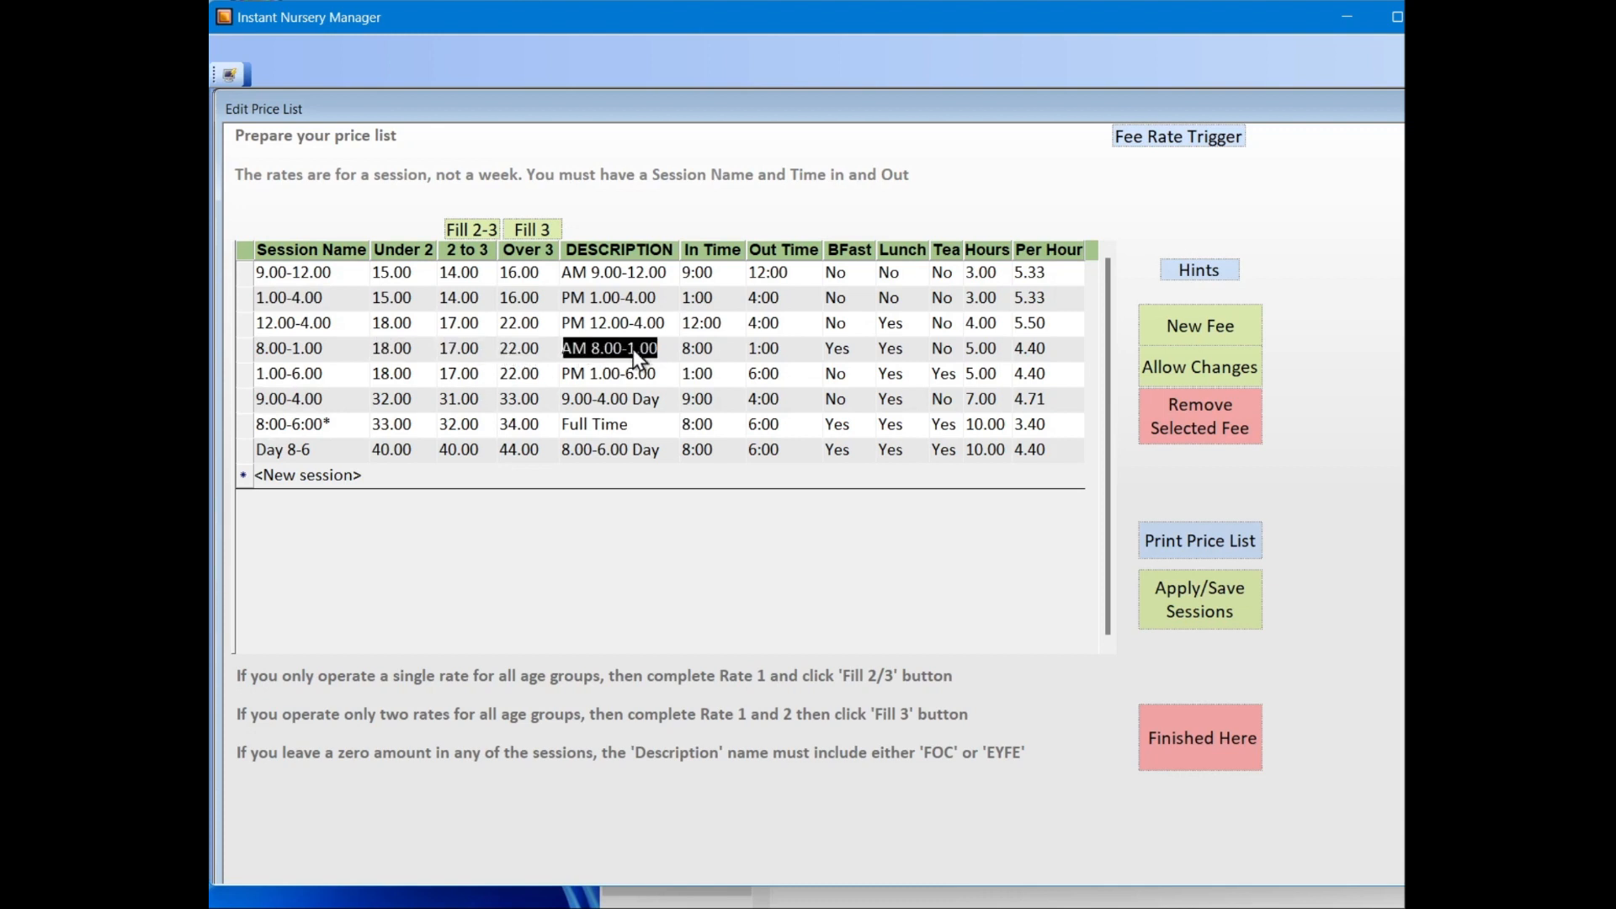
click(714, 345)
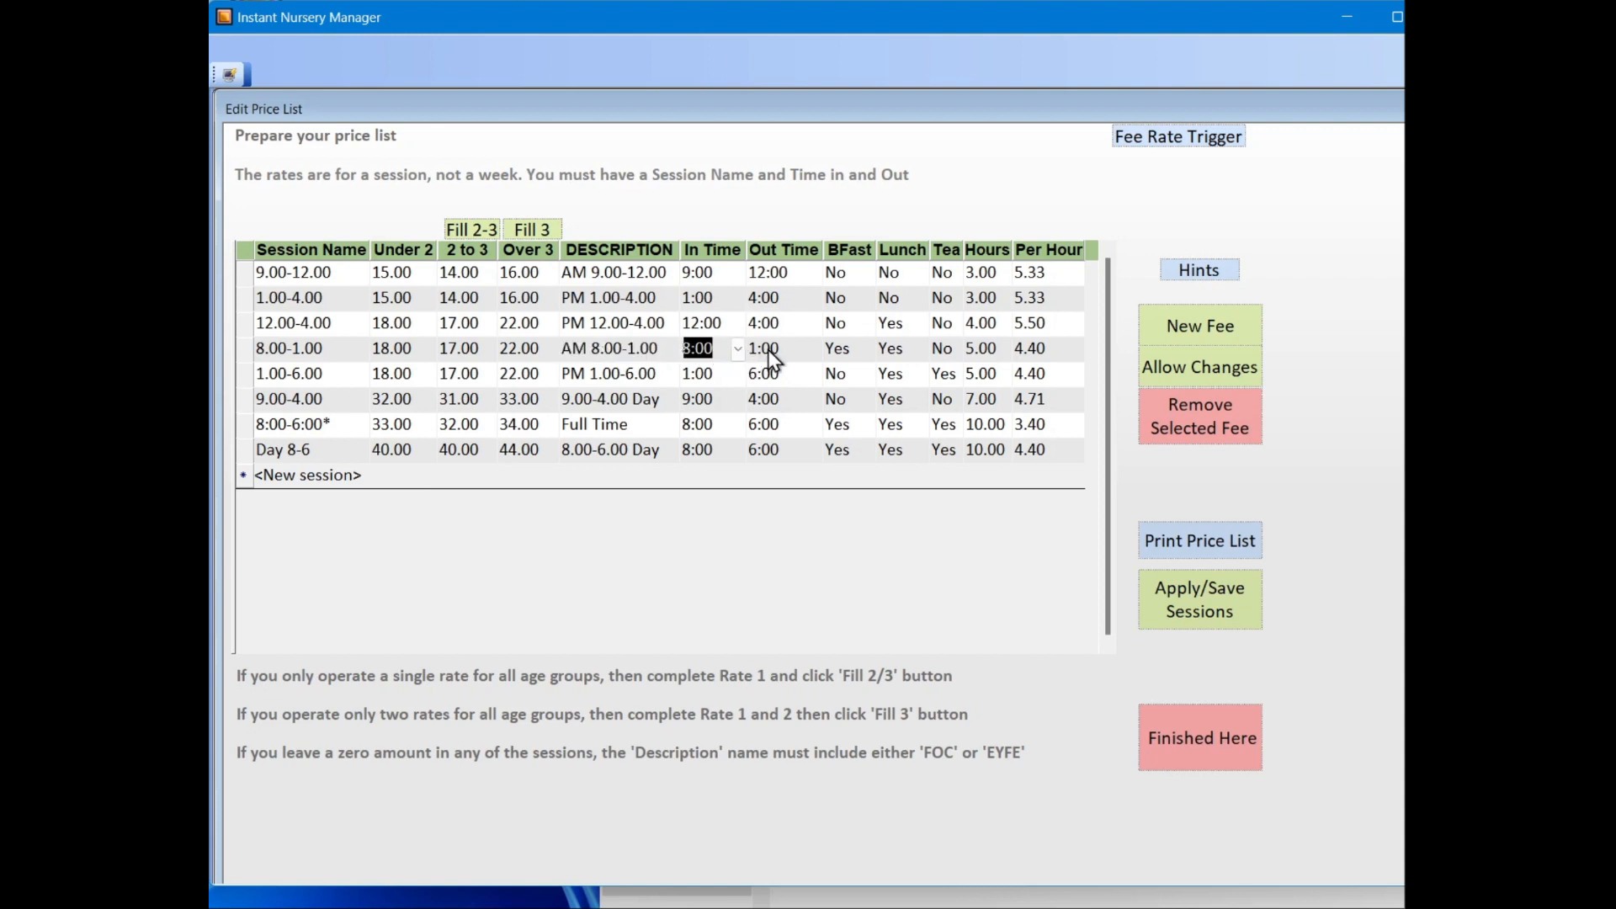
click(762, 355)
click(838, 348)
click(892, 348)
click(944, 350)
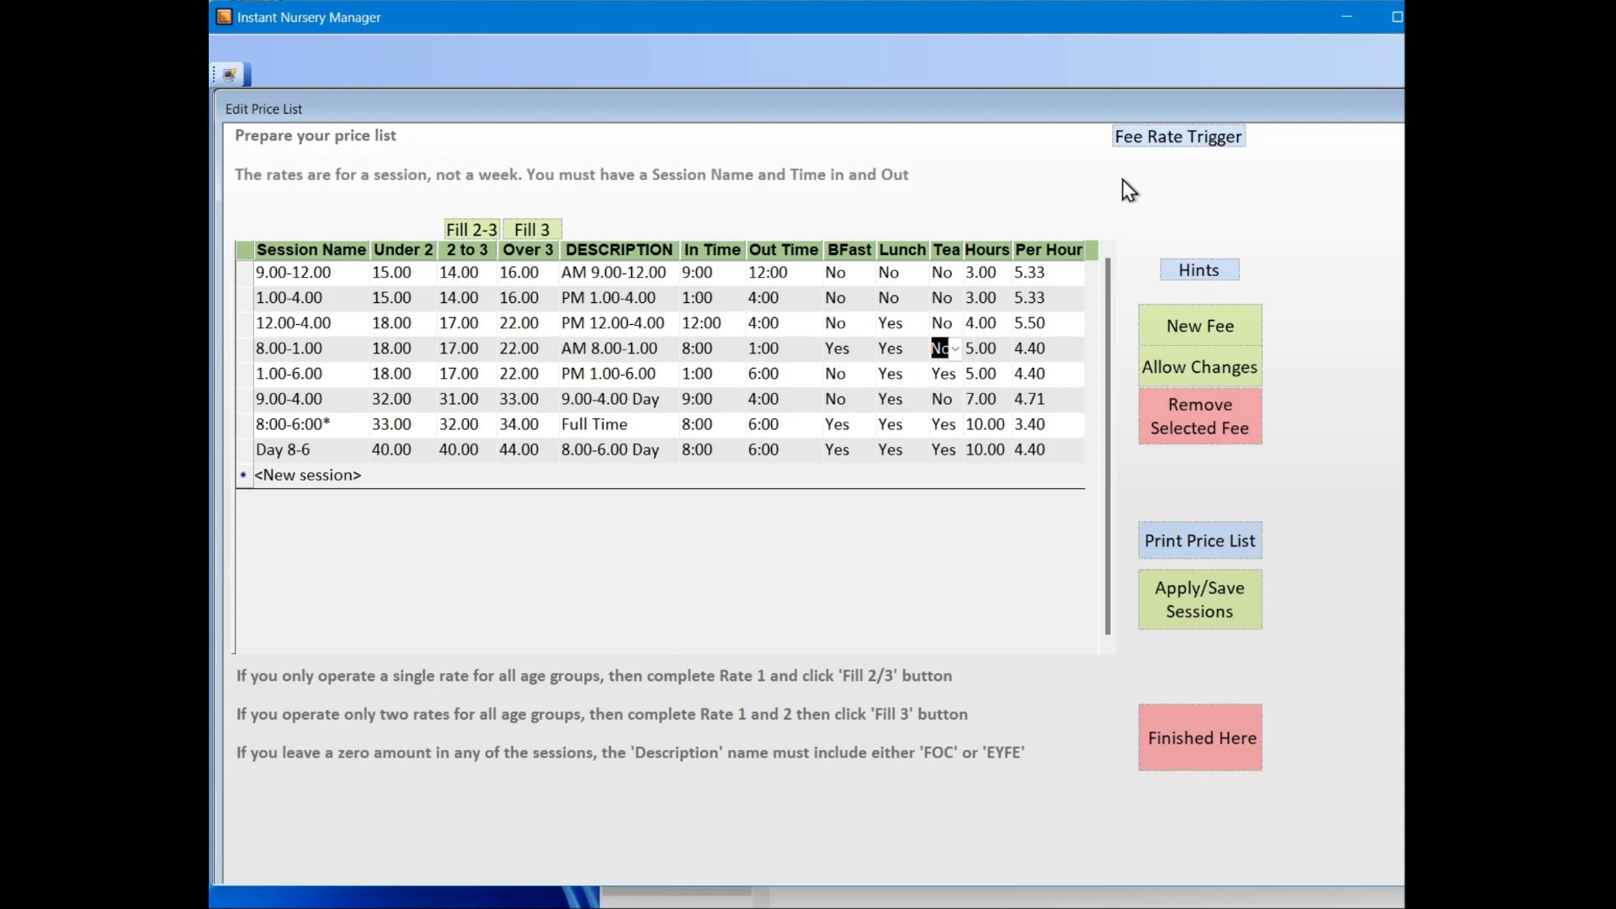
Step: Review the Under 2, 2 to 3 and Over 3 rate columns, then save the sessions and close the price list
click(405, 248)
click(468, 249)
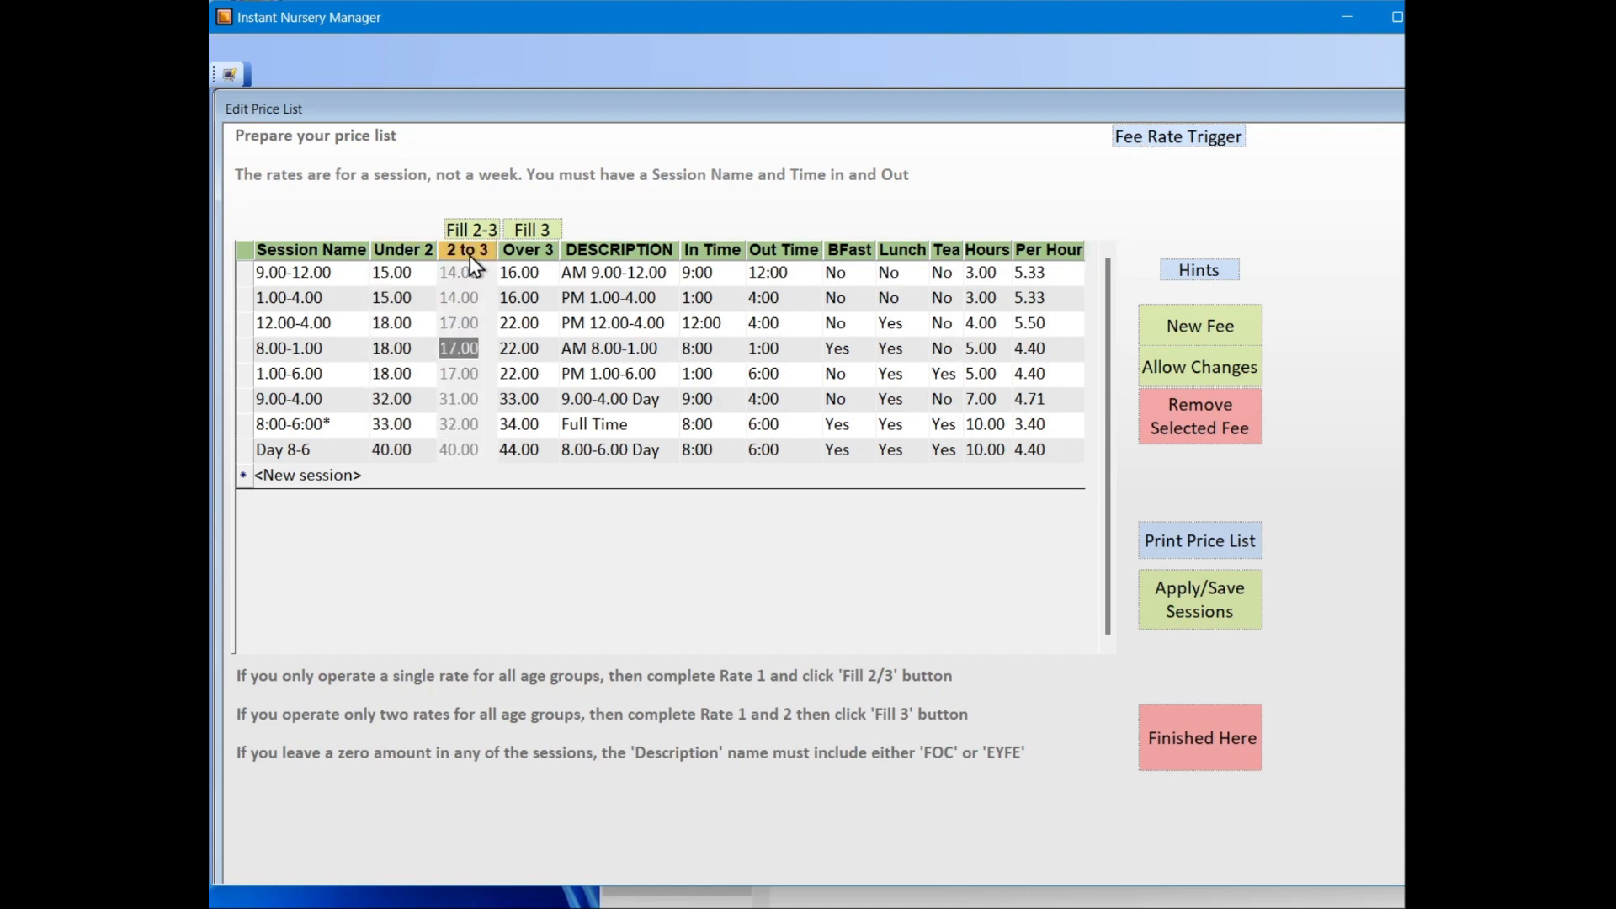
click(522, 253)
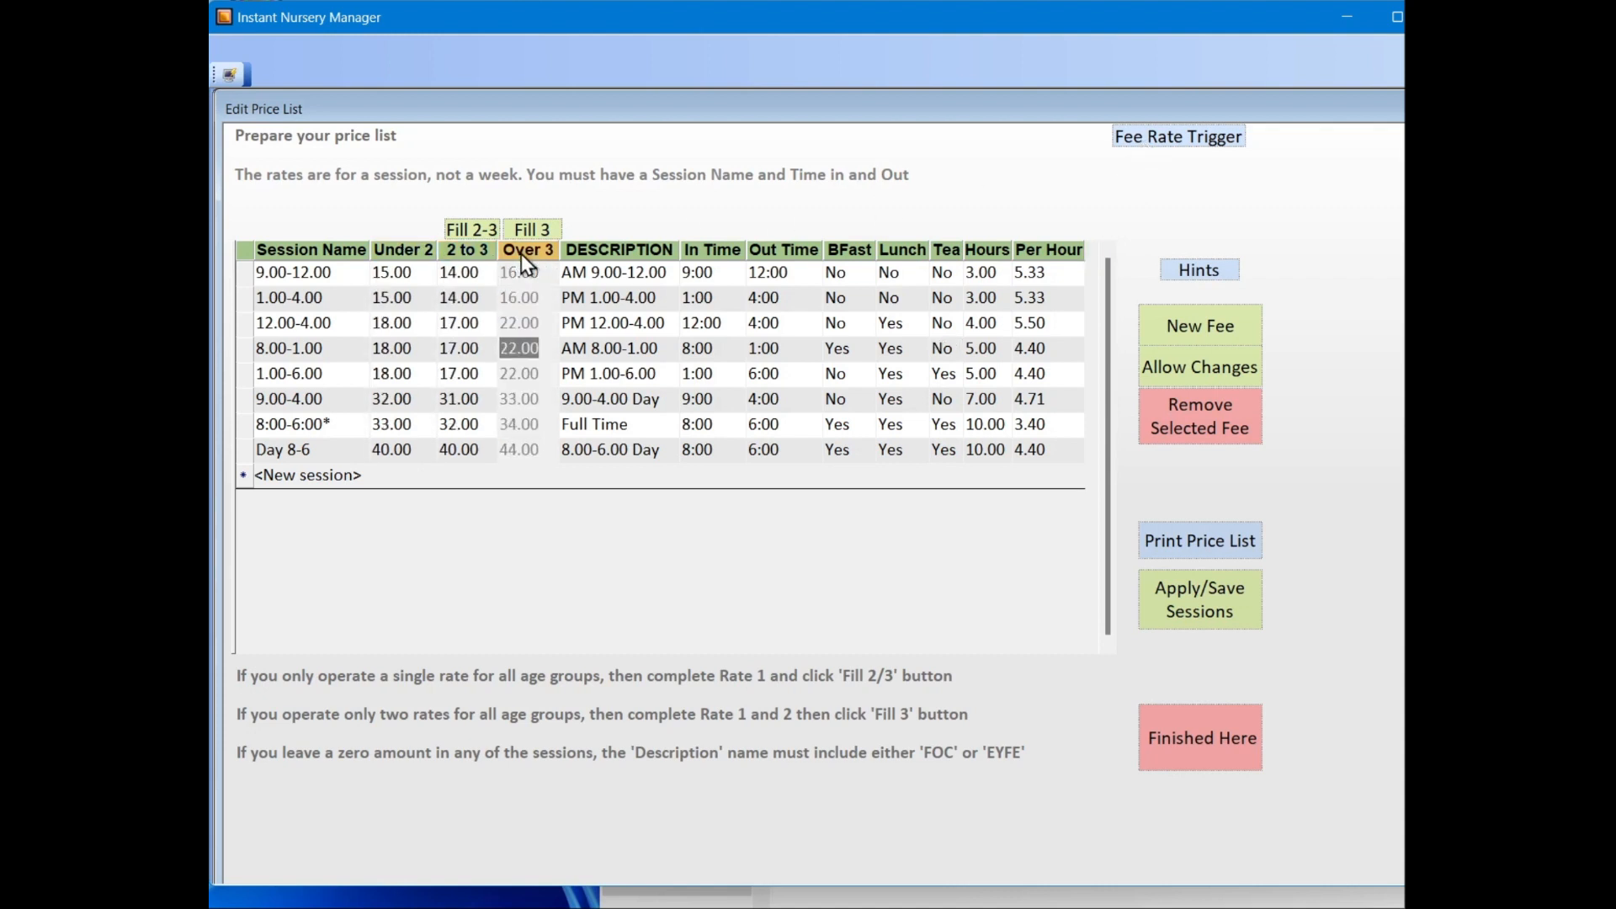
click(477, 249)
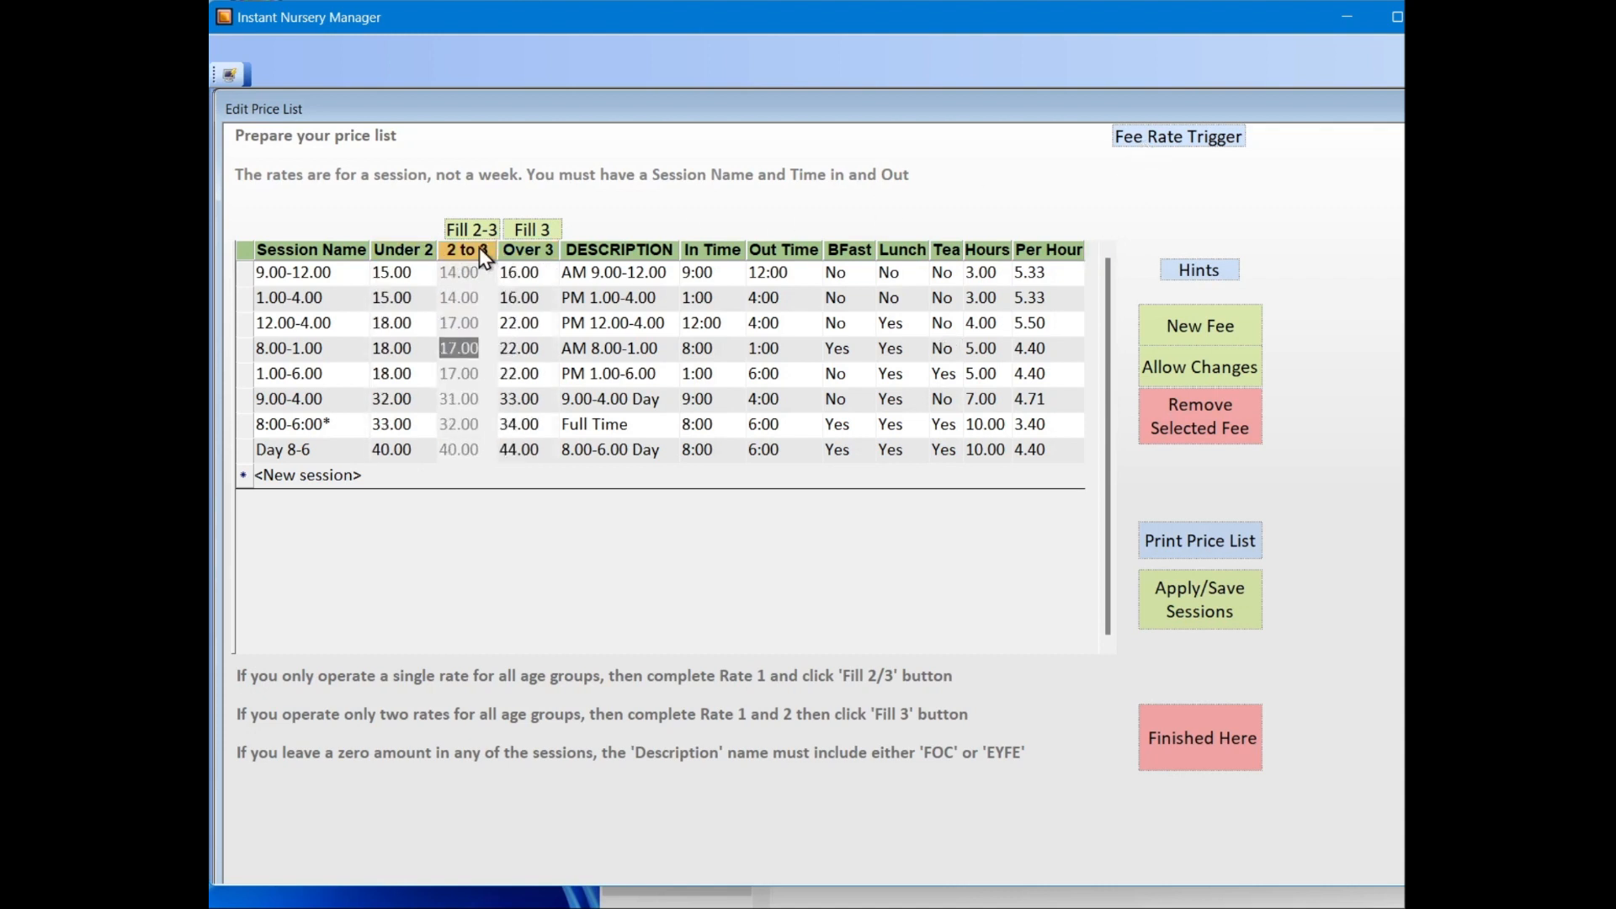
click(428, 254)
click(483, 300)
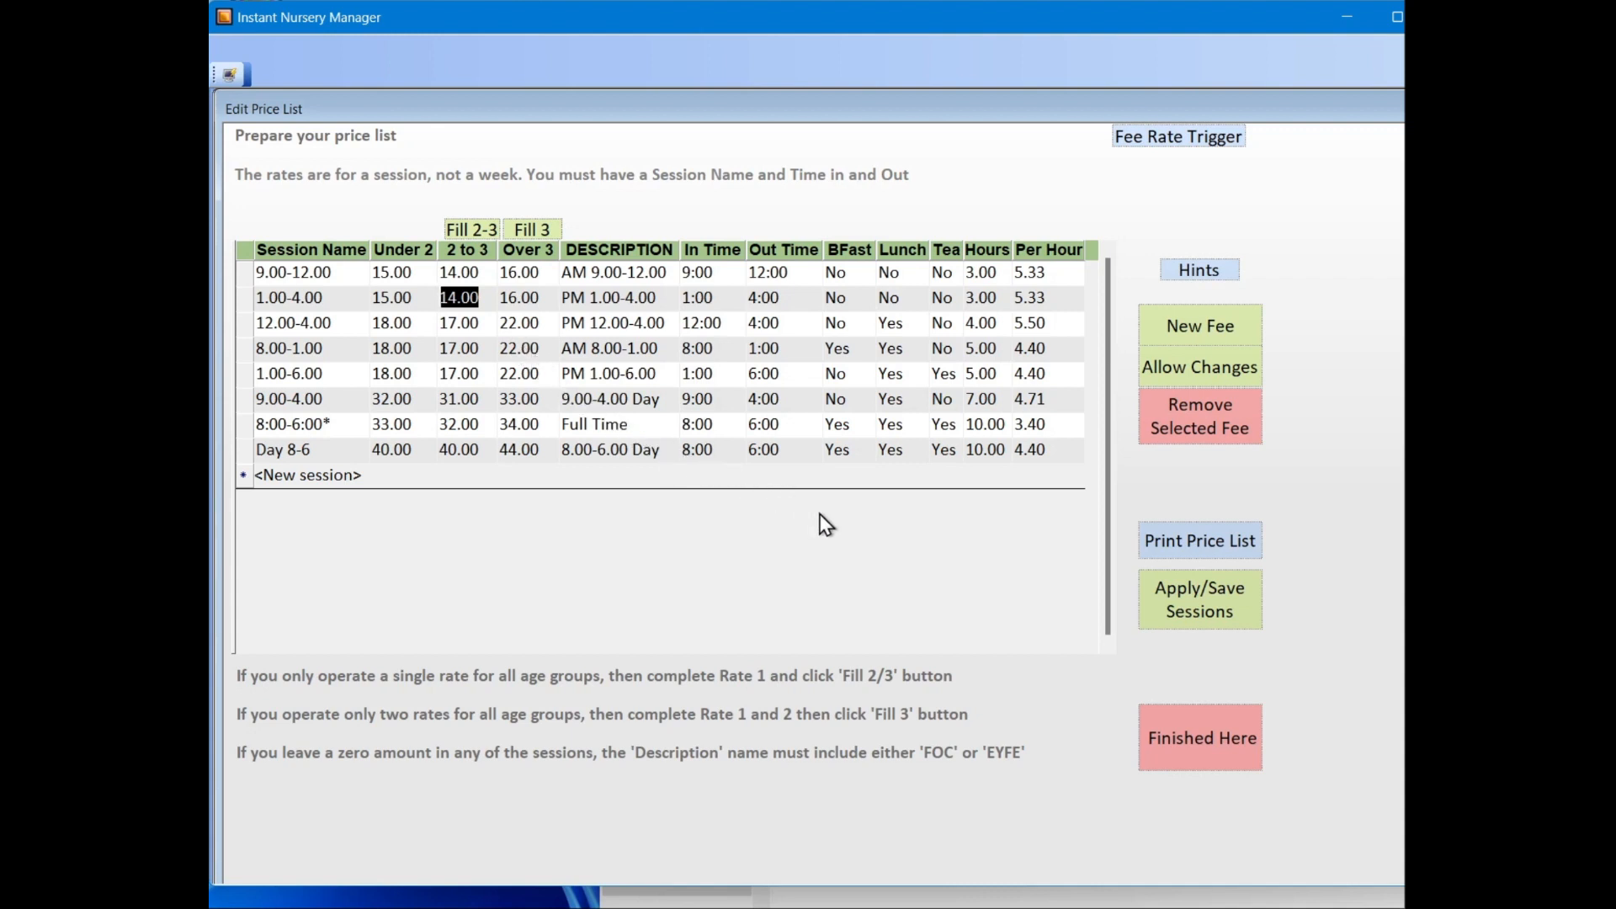
click(1217, 596)
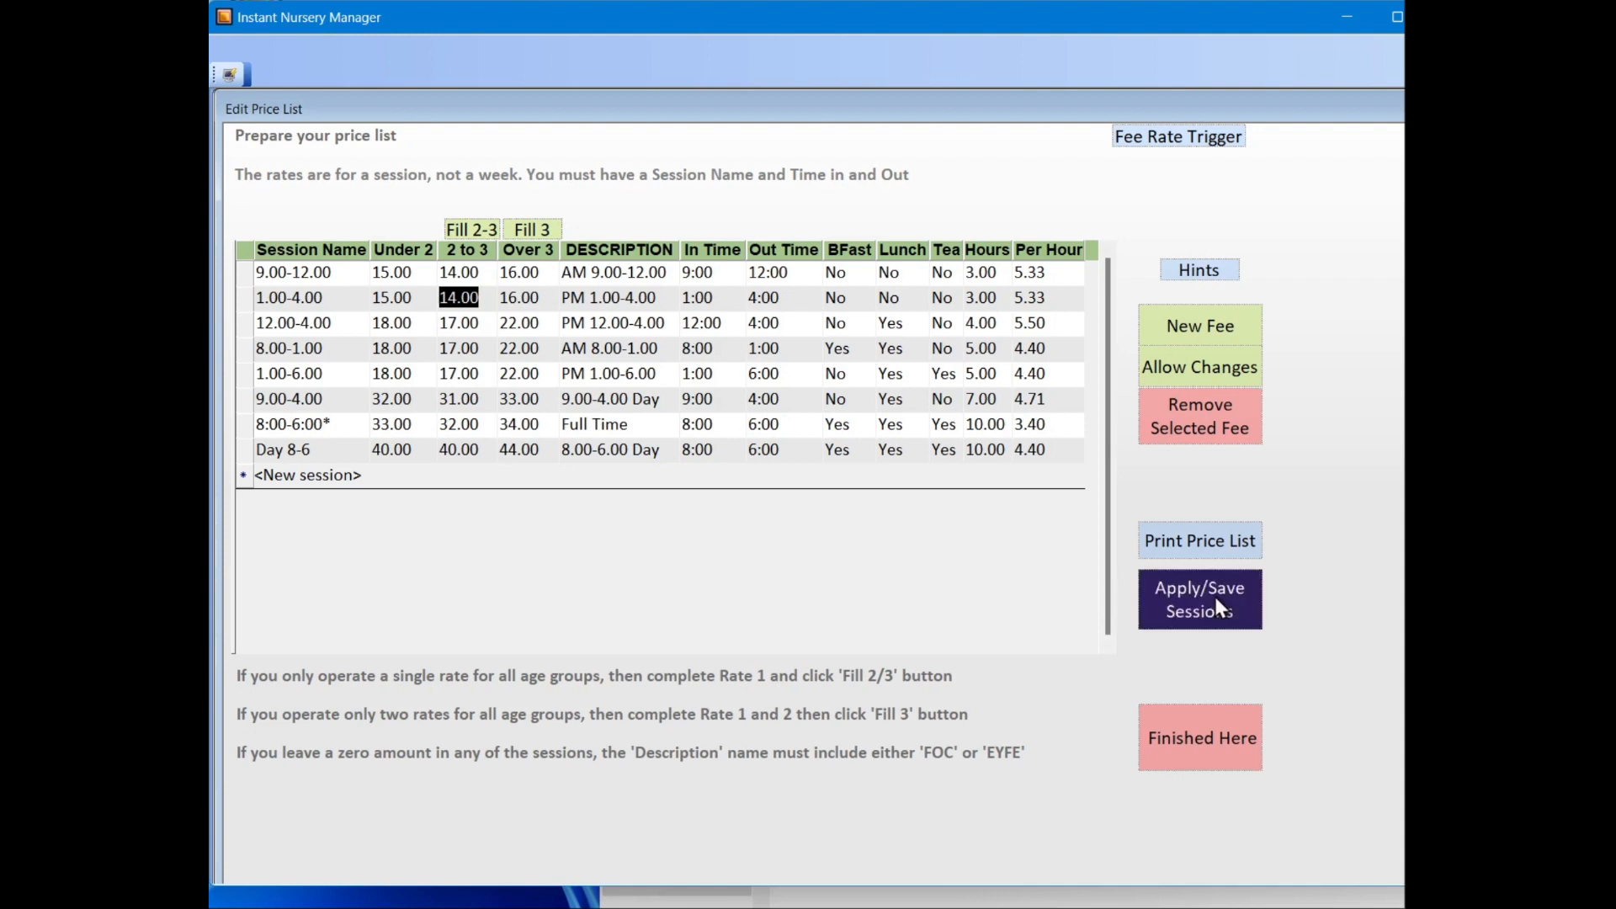
click(1220, 734)
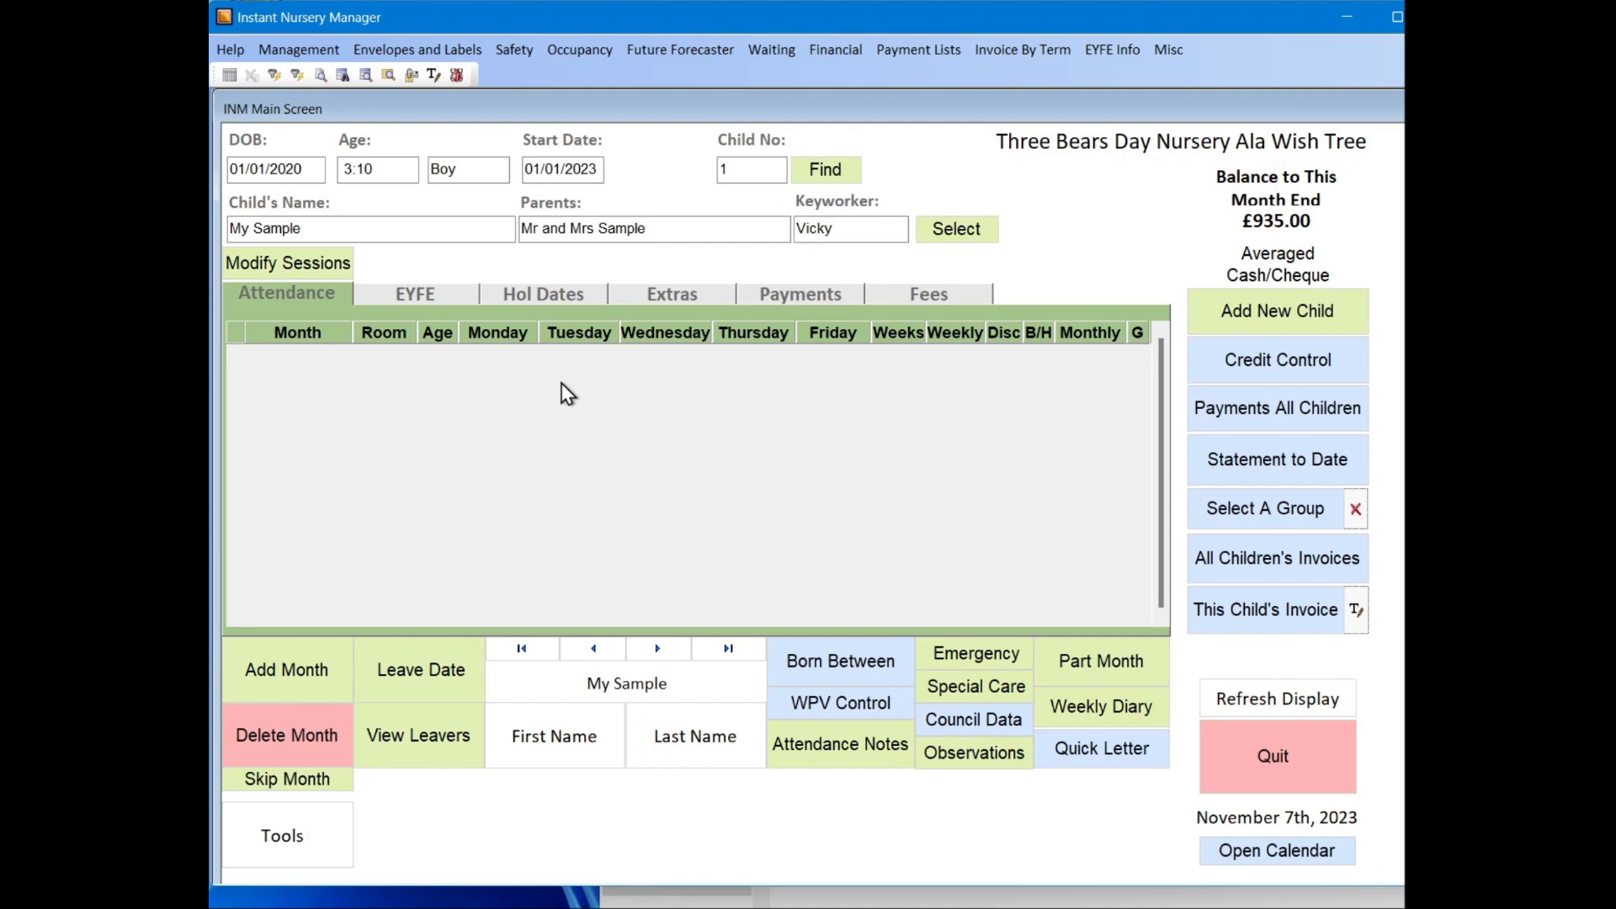
Step: Open the School Year bank holiday settings and examine the weekday counts for March 2023
click(316, 52)
mouse_move(377, 209)
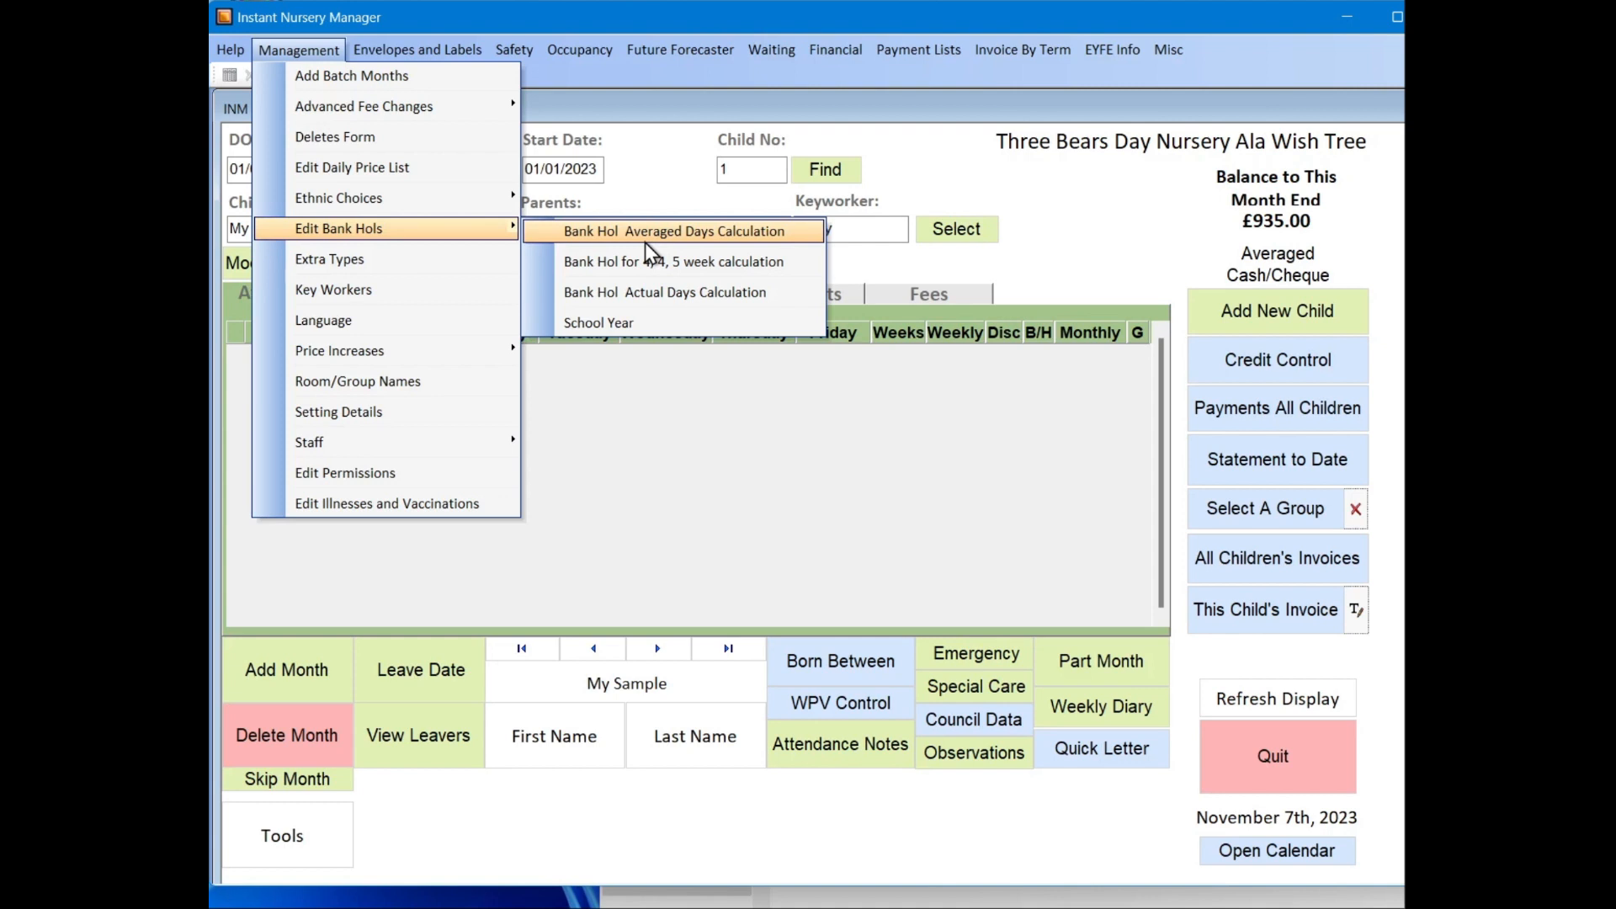
click(645, 321)
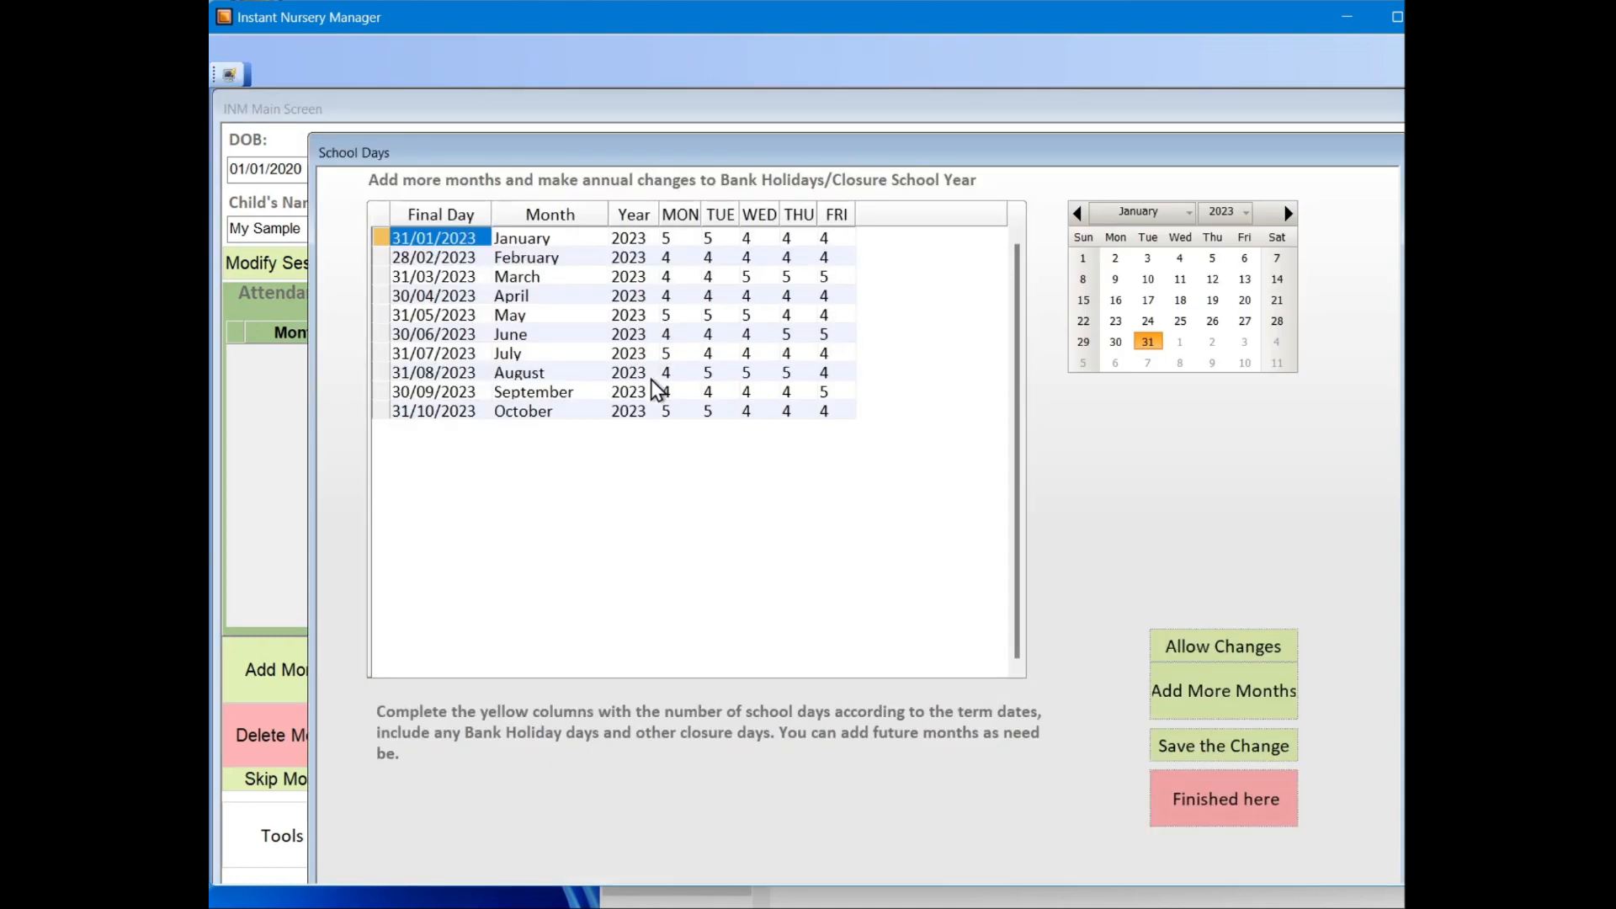
click(678, 315)
click(717, 281)
click(752, 279)
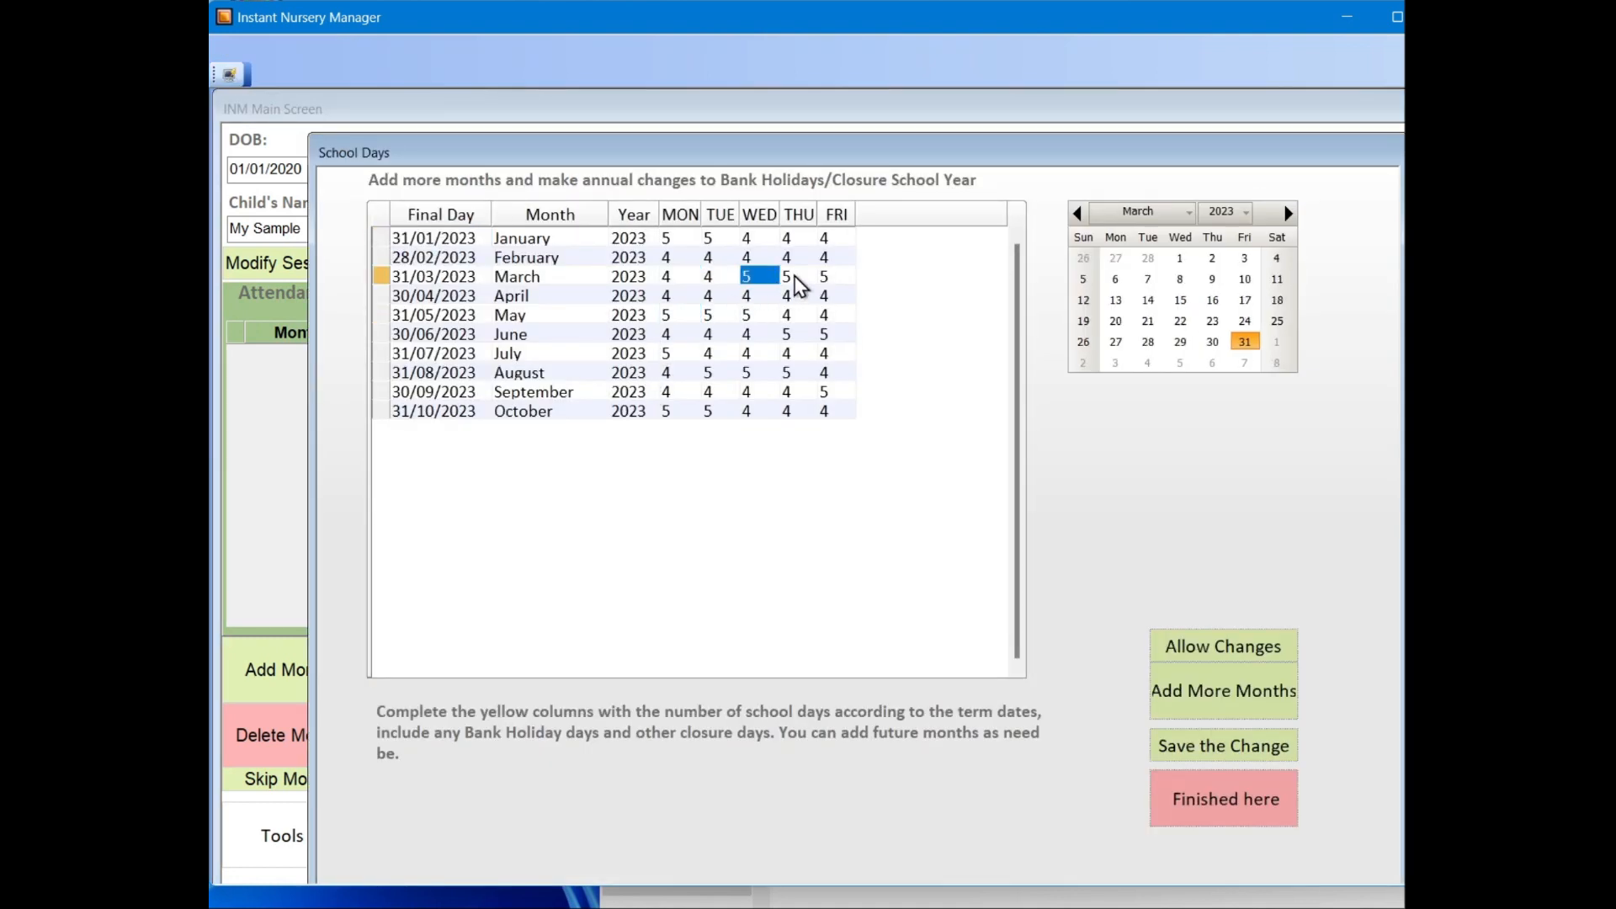
click(794, 278)
click(827, 281)
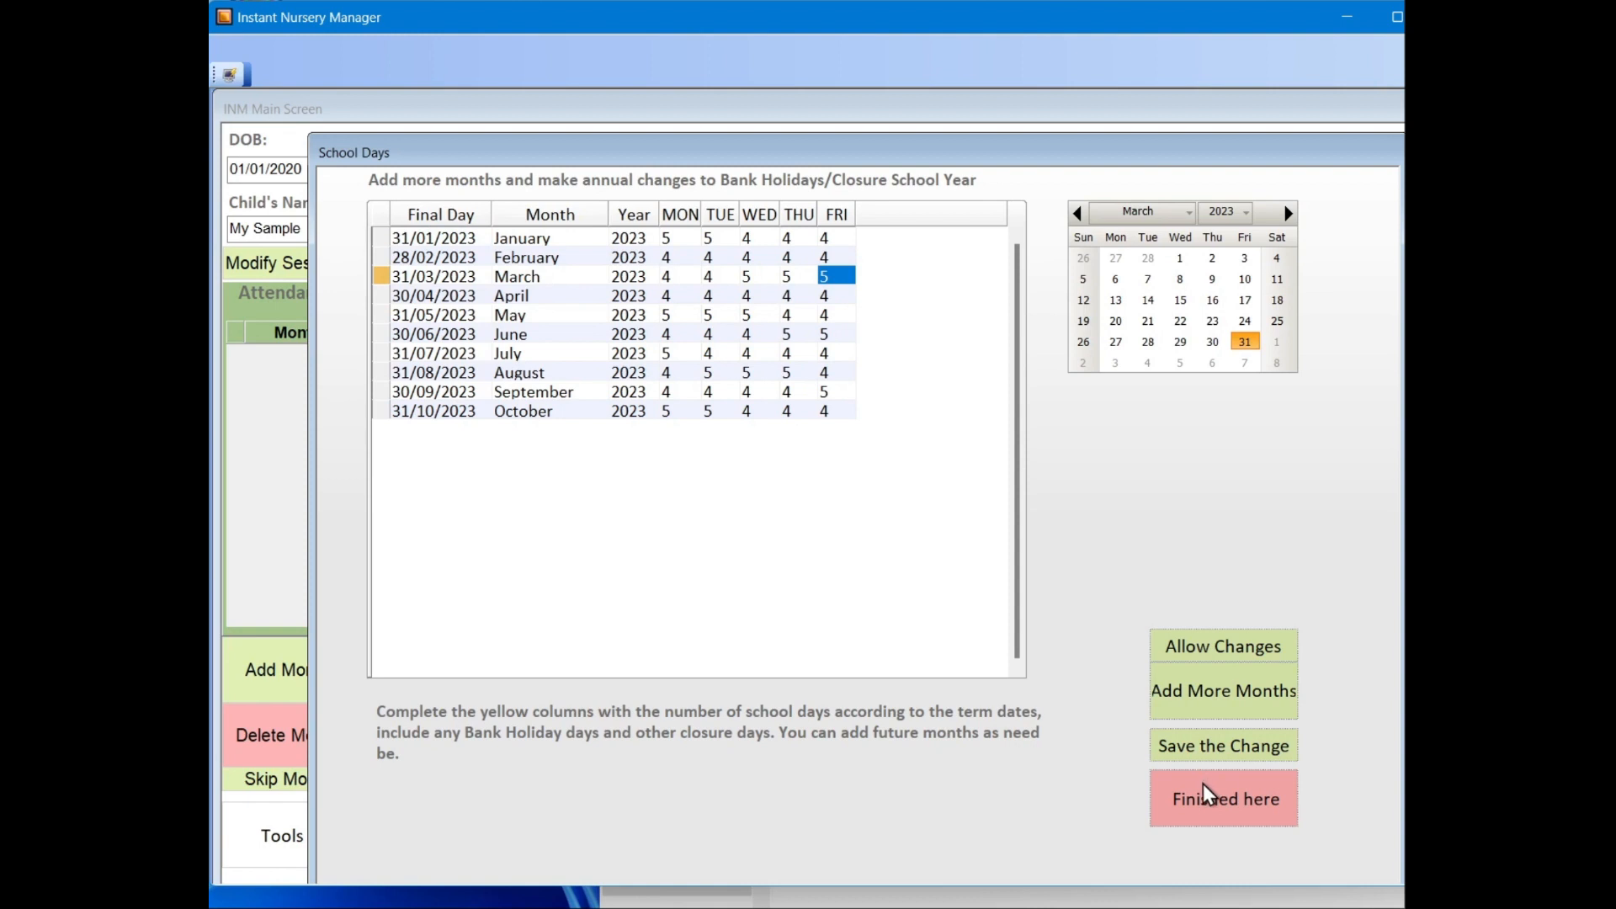
Step: Allow changes to the school days list, add November 2023 as a further month, and close the form
click(1219, 660)
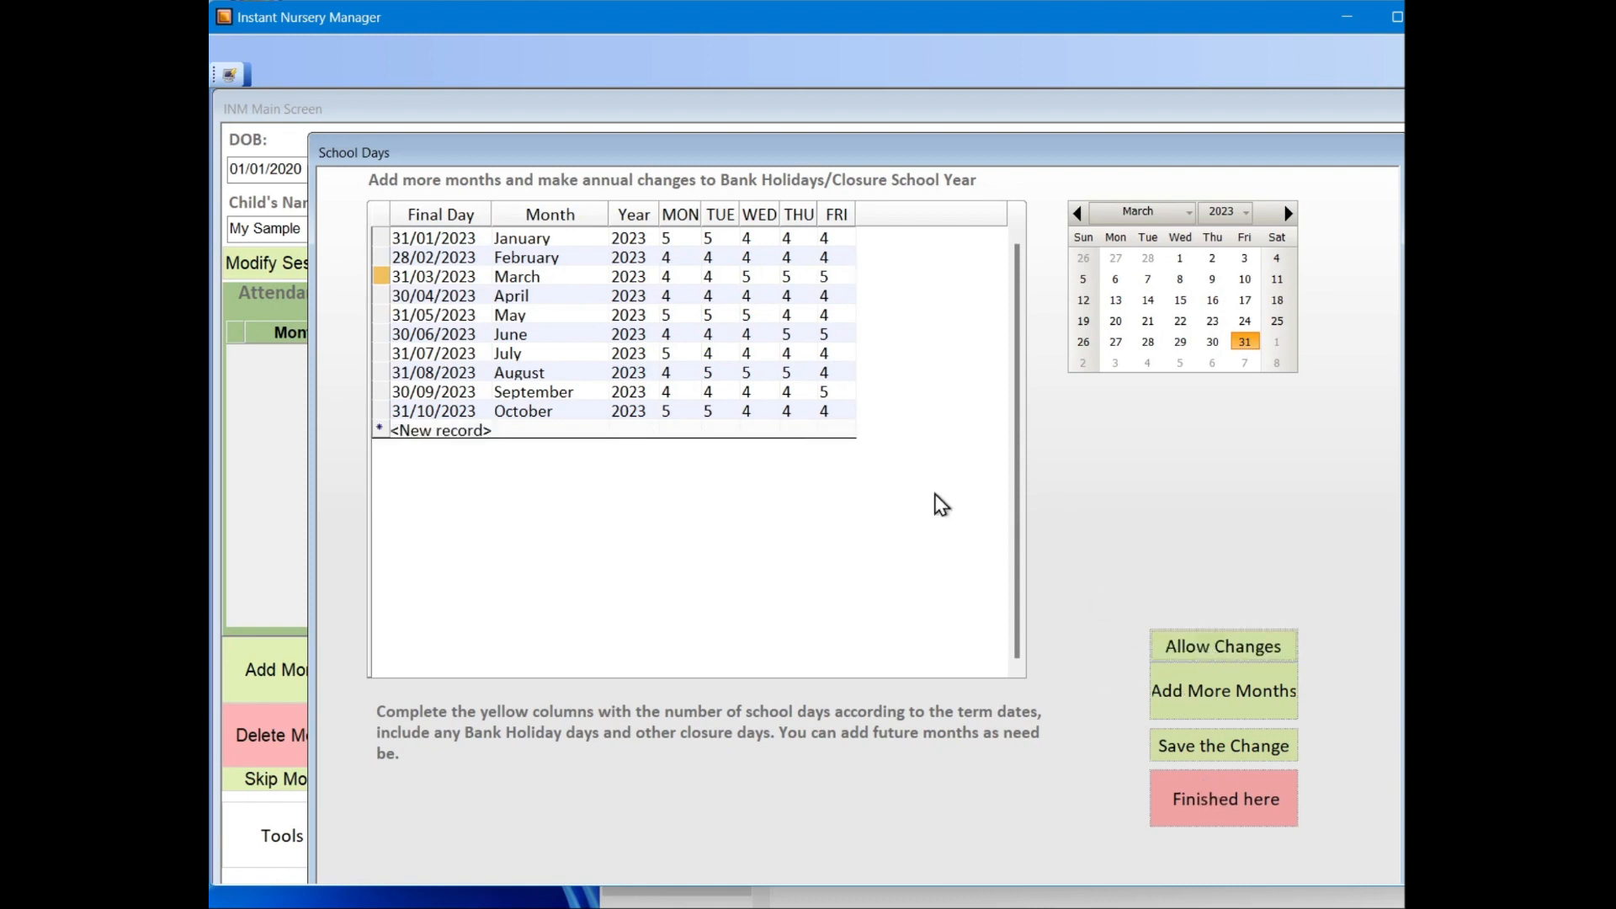
click(682, 317)
click(1244, 696)
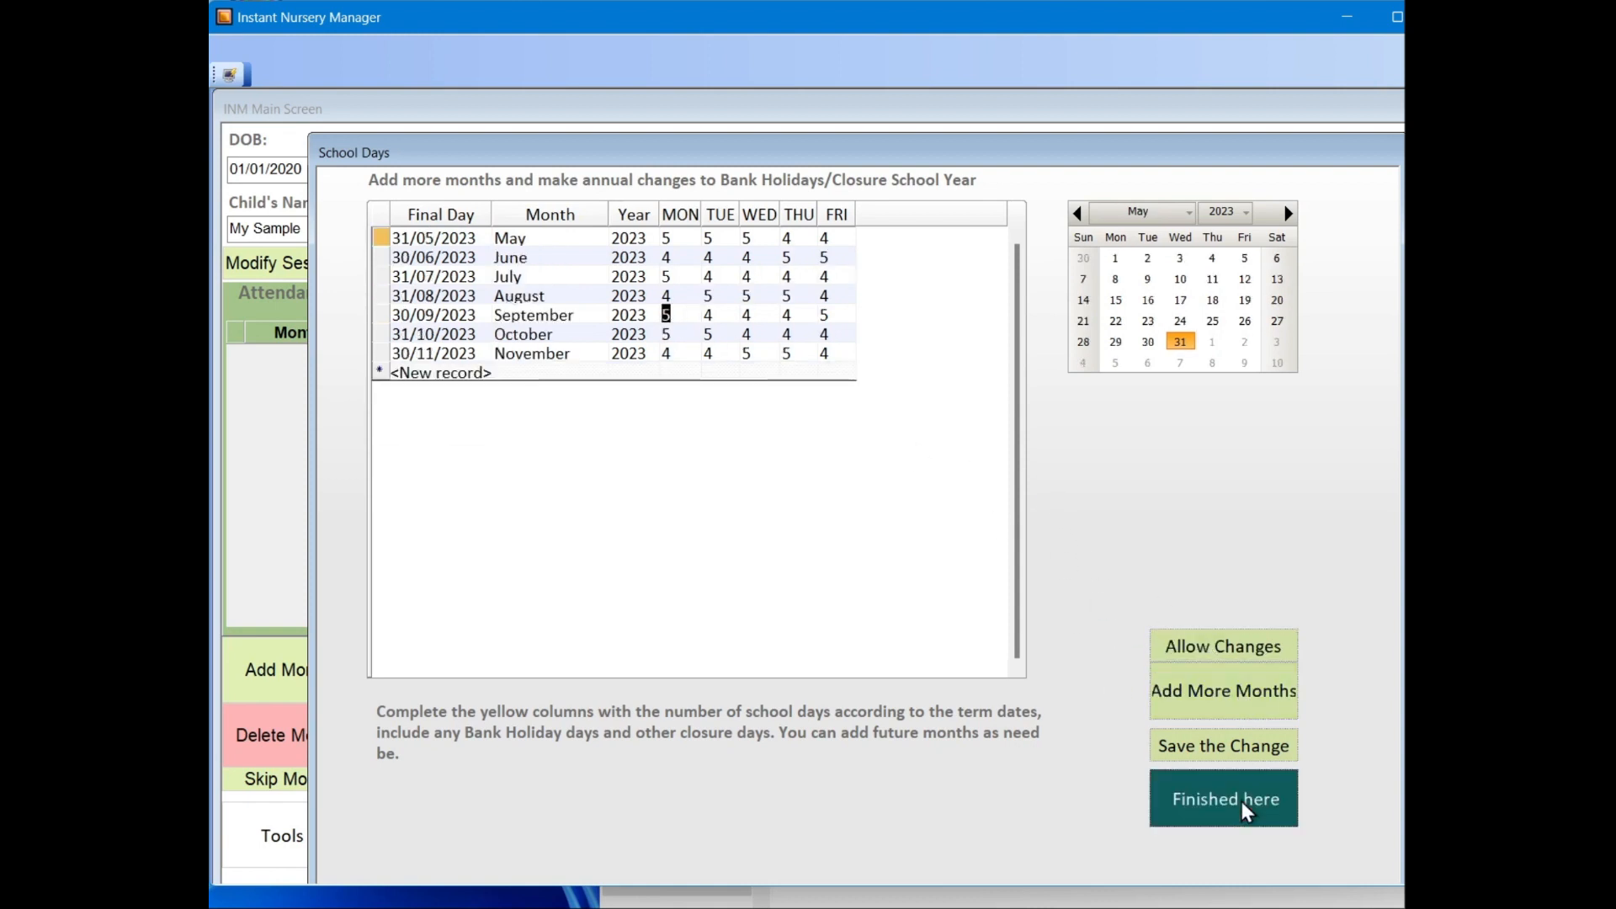
click(1243, 808)
Step: Open the bank holiday settings for the actual days calculation, look through the closure date entries, and close them
click(299, 49)
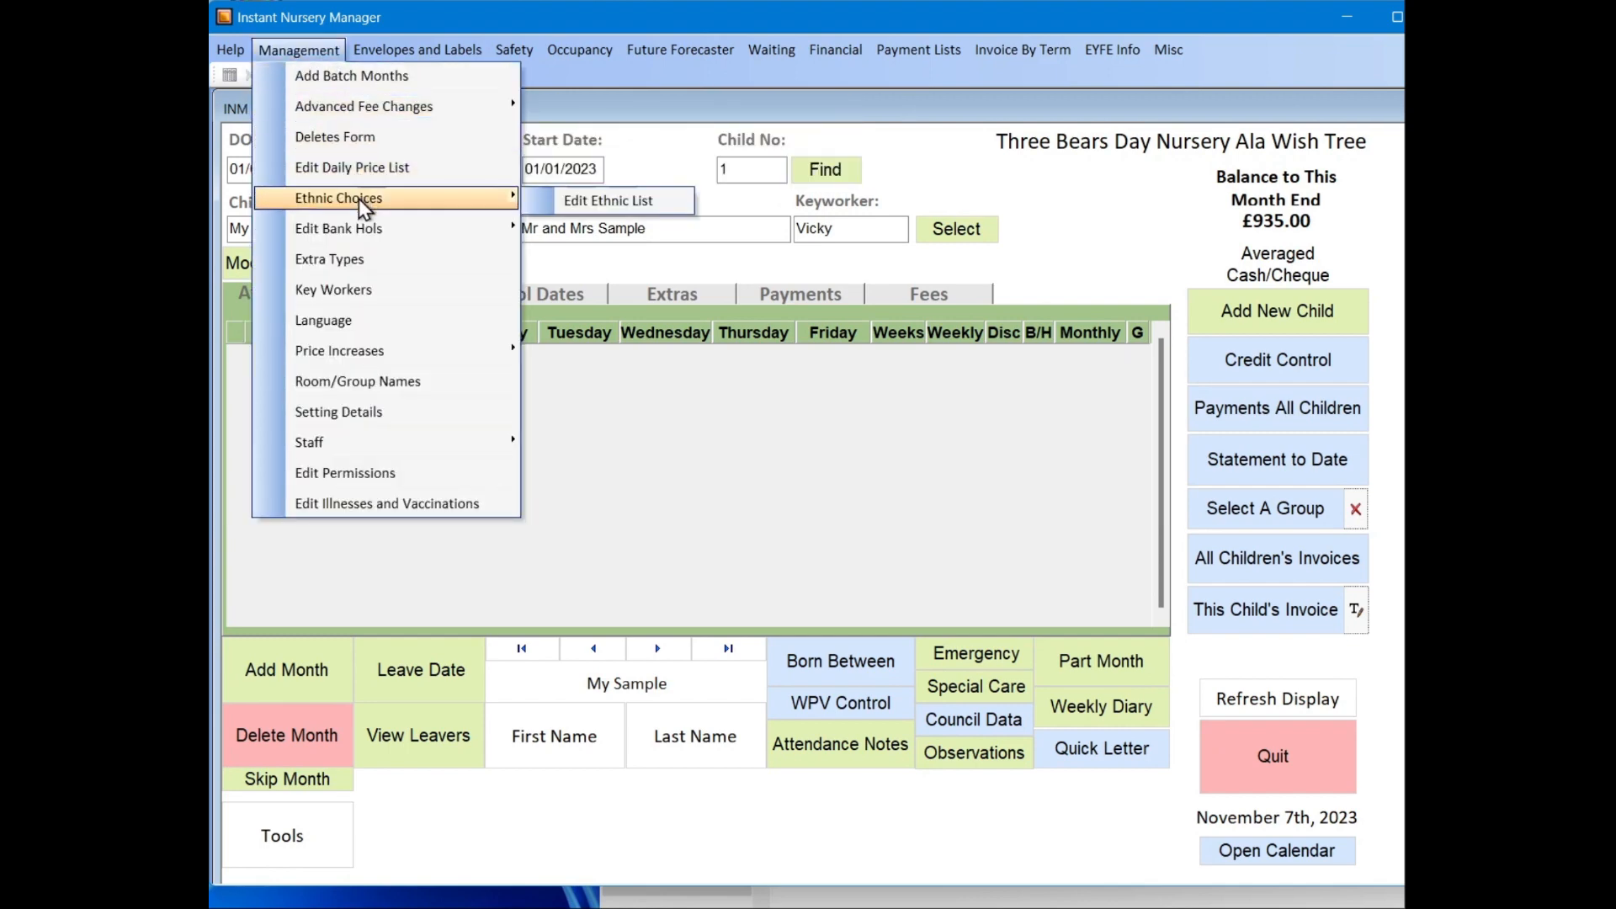
click(627, 292)
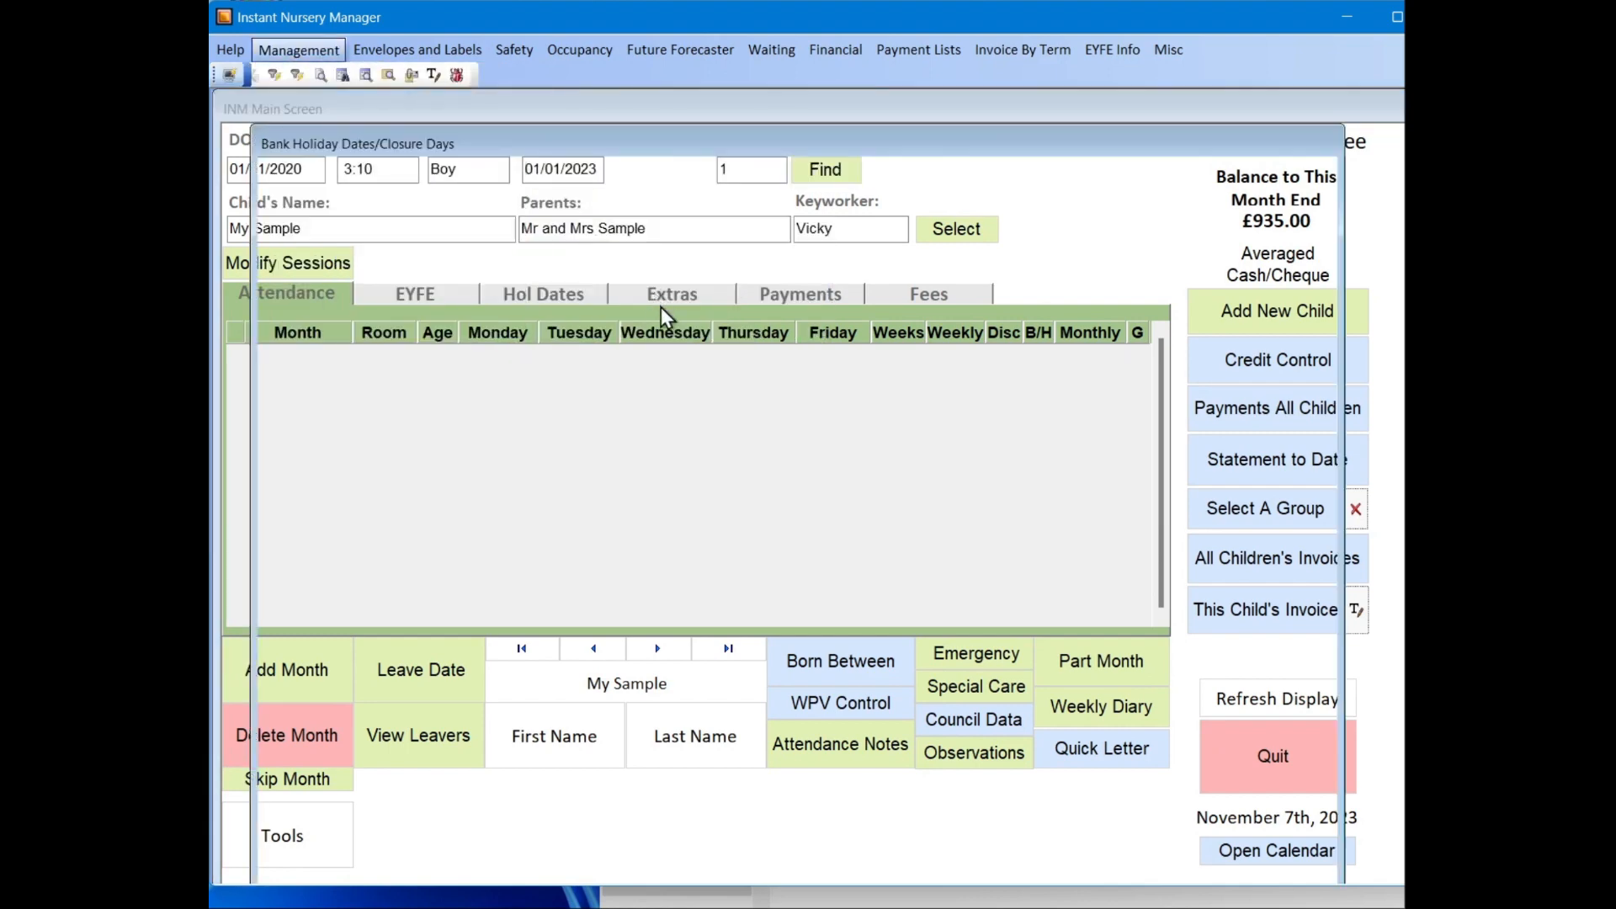
click(618, 321)
click(792, 317)
click(854, 323)
click(1087, 745)
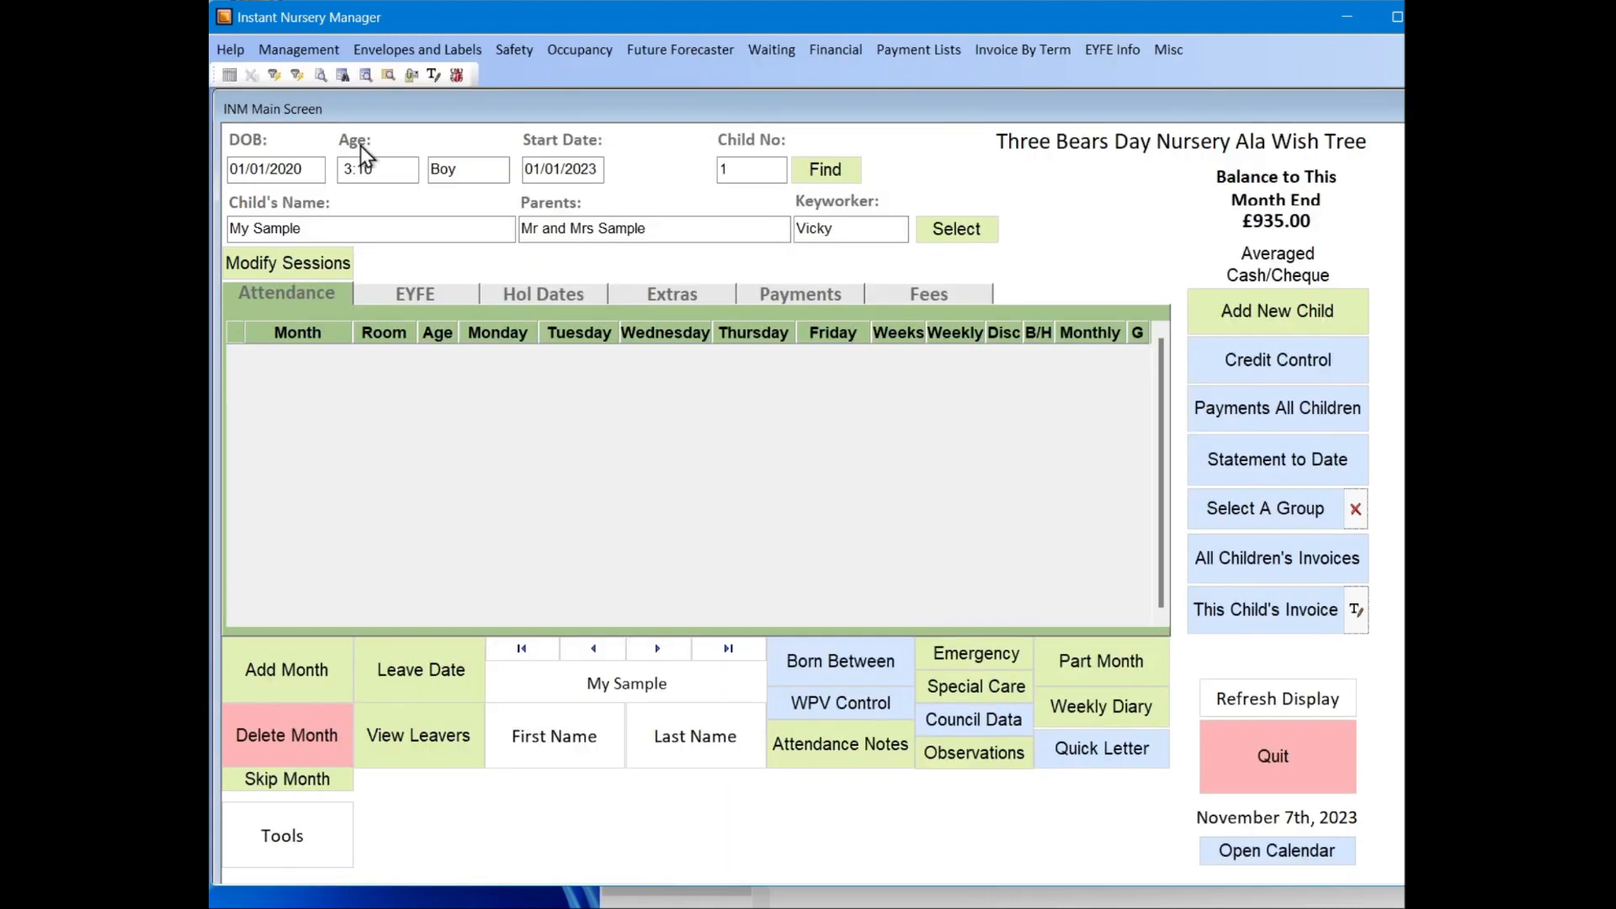
Step: View the bank holiday month end dates for the 4, 4, 5 week calculation and close the list
click(307, 53)
mouse_move(361, 228)
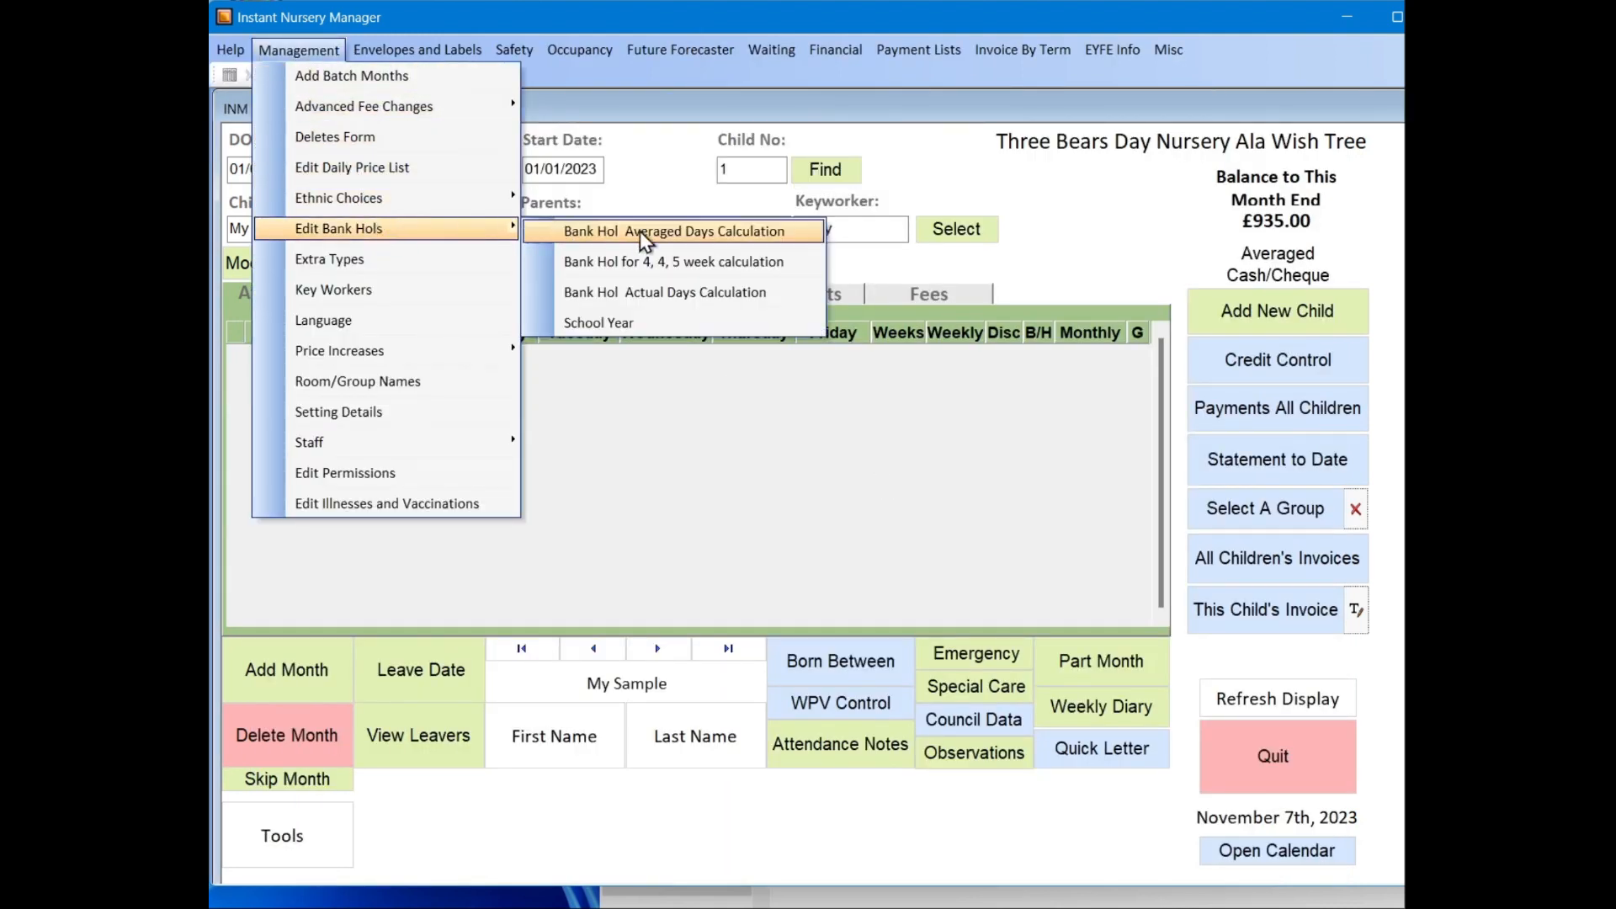
click(674, 266)
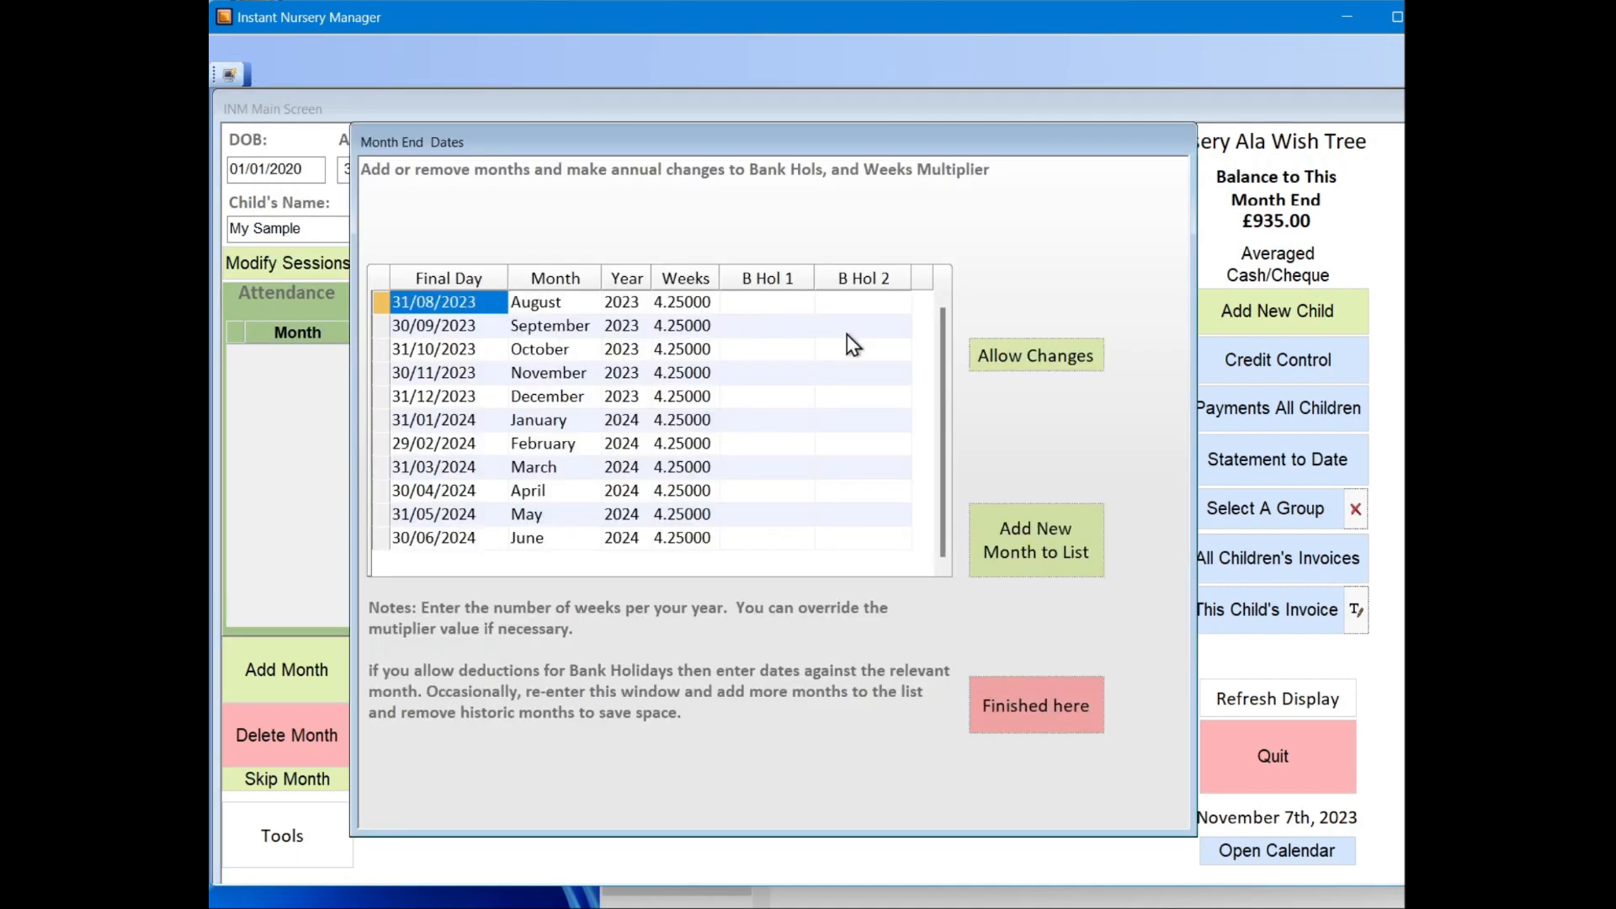
click(1044, 712)
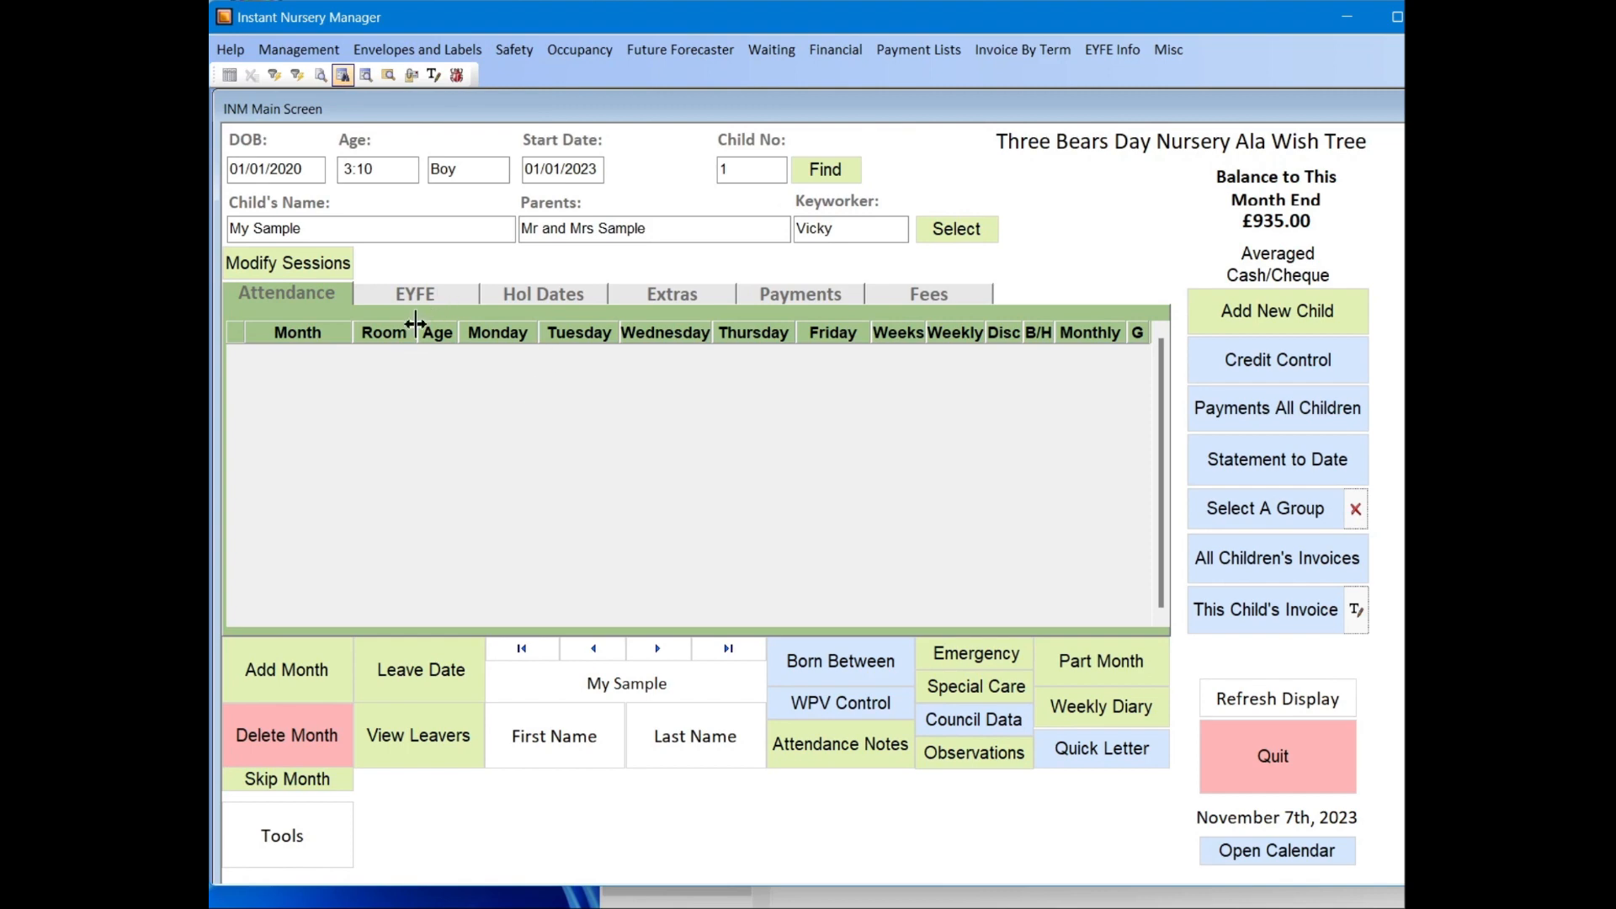
Step: Open the children's details form, start a blank record for a new child, and cancel it
click(1295, 322)
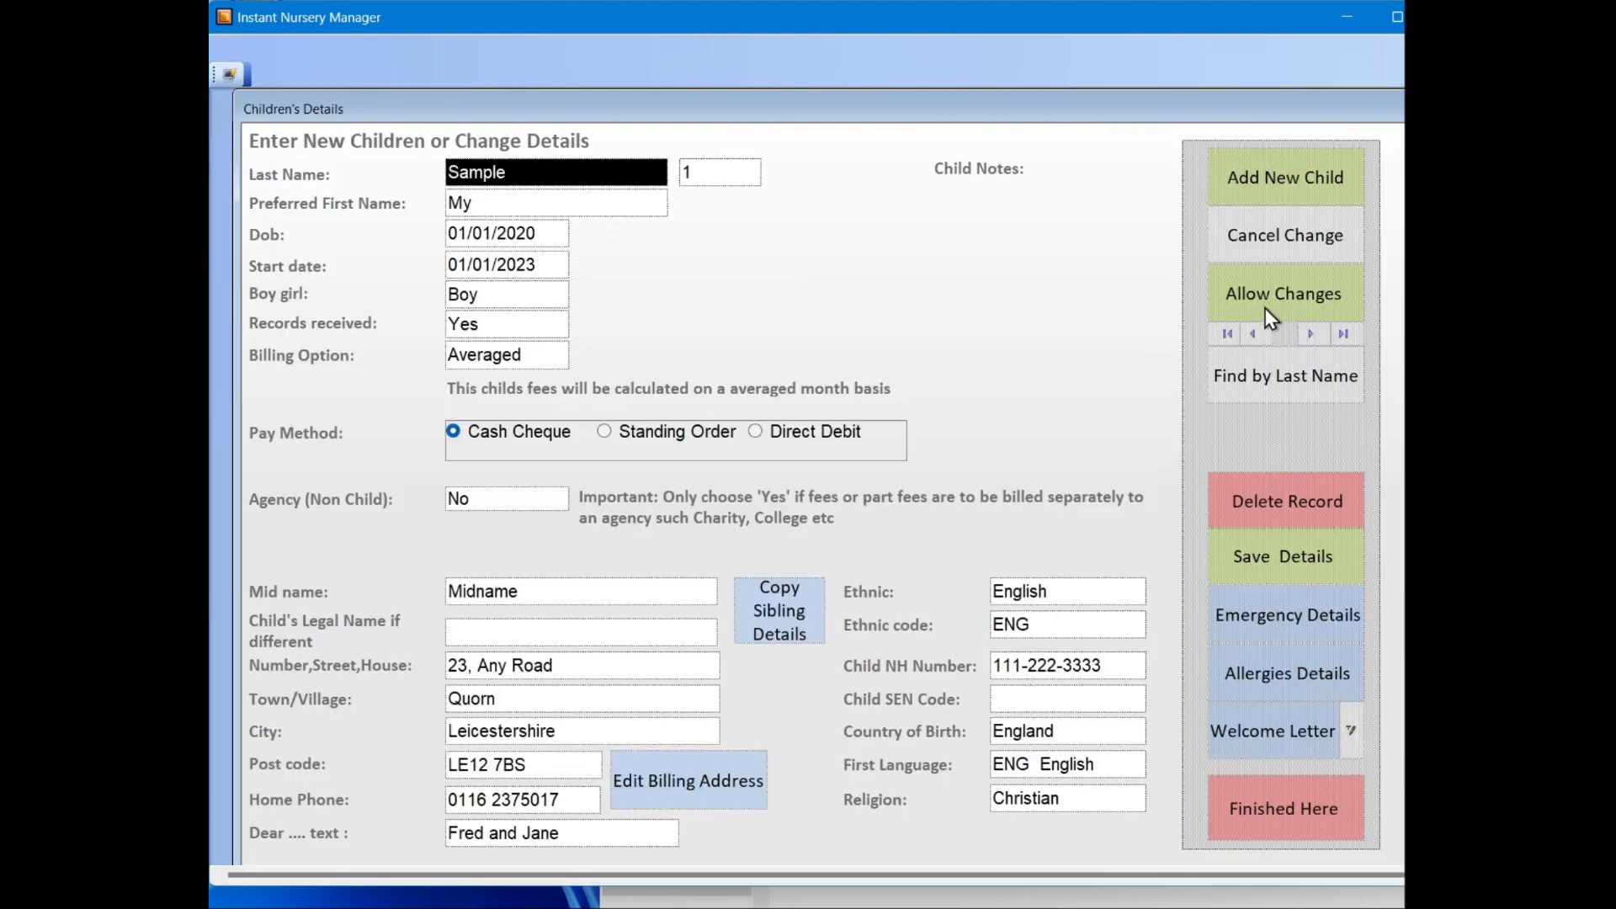
click(1271, 175)
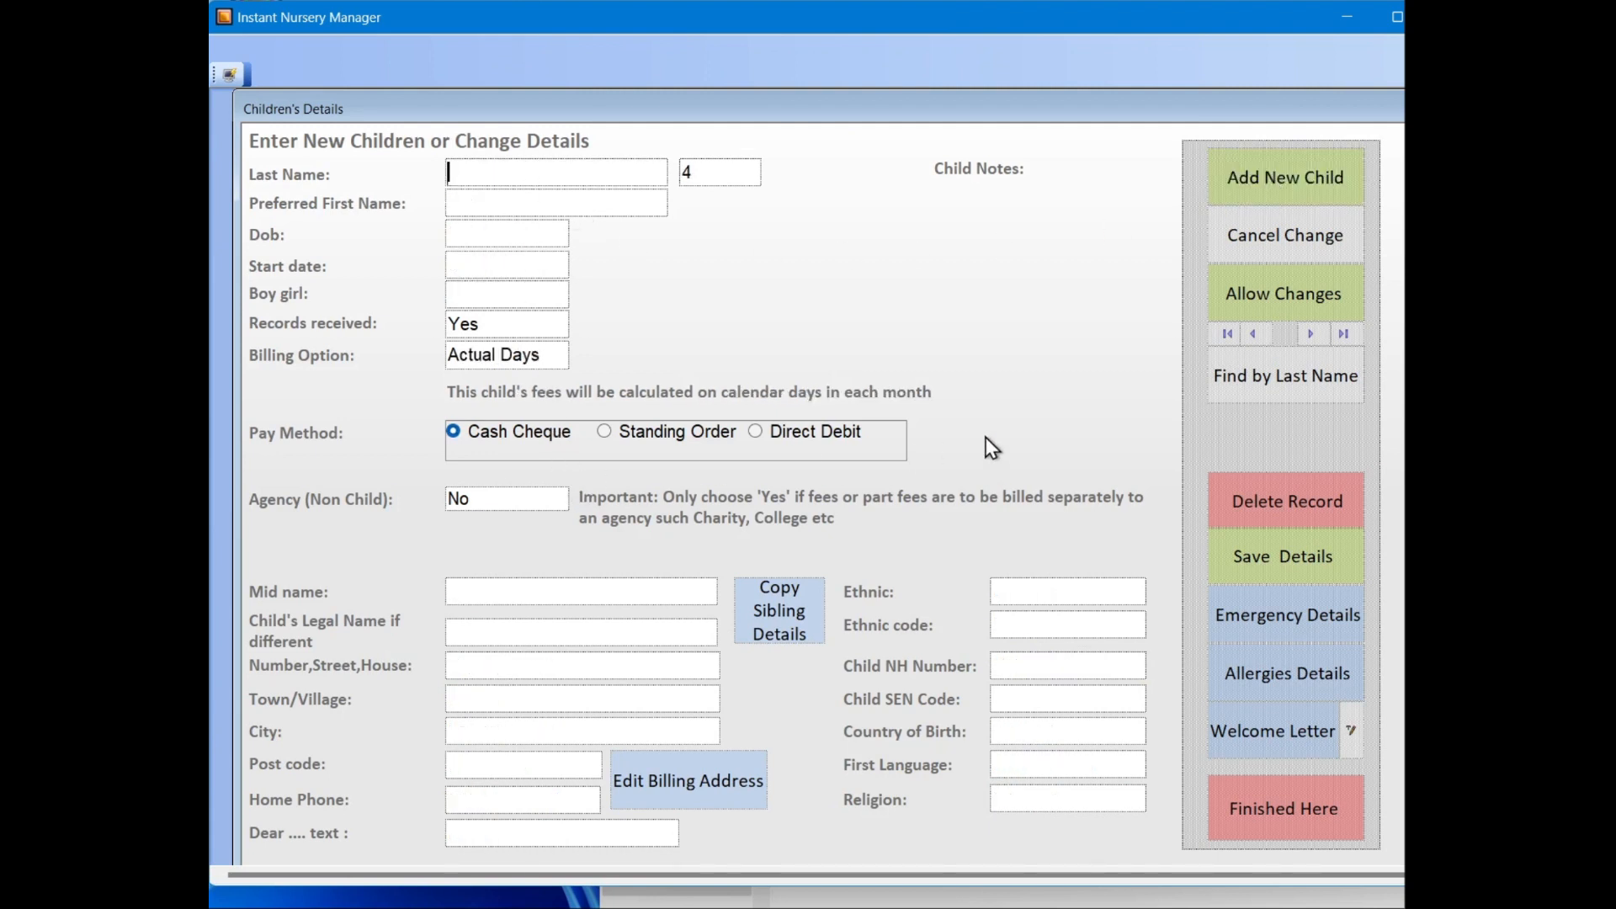
click(1244, 247)
Step: Look through the existing child's name, date of birth, gender, records received and home address fields
double_click(469, 174)
key(Tab)
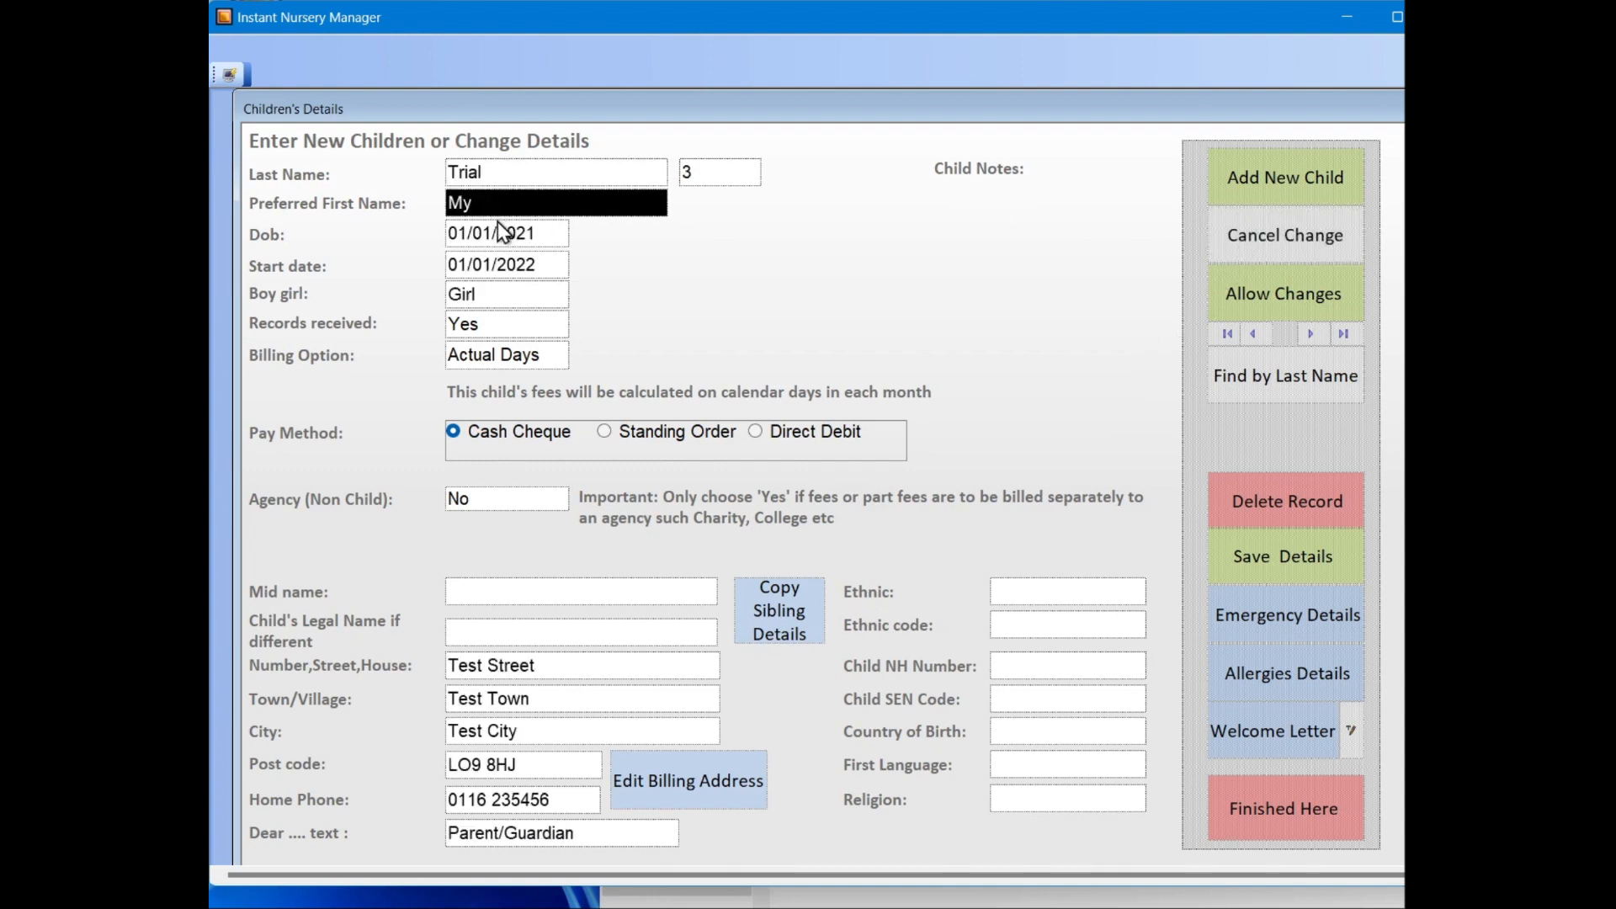
key(Tab)
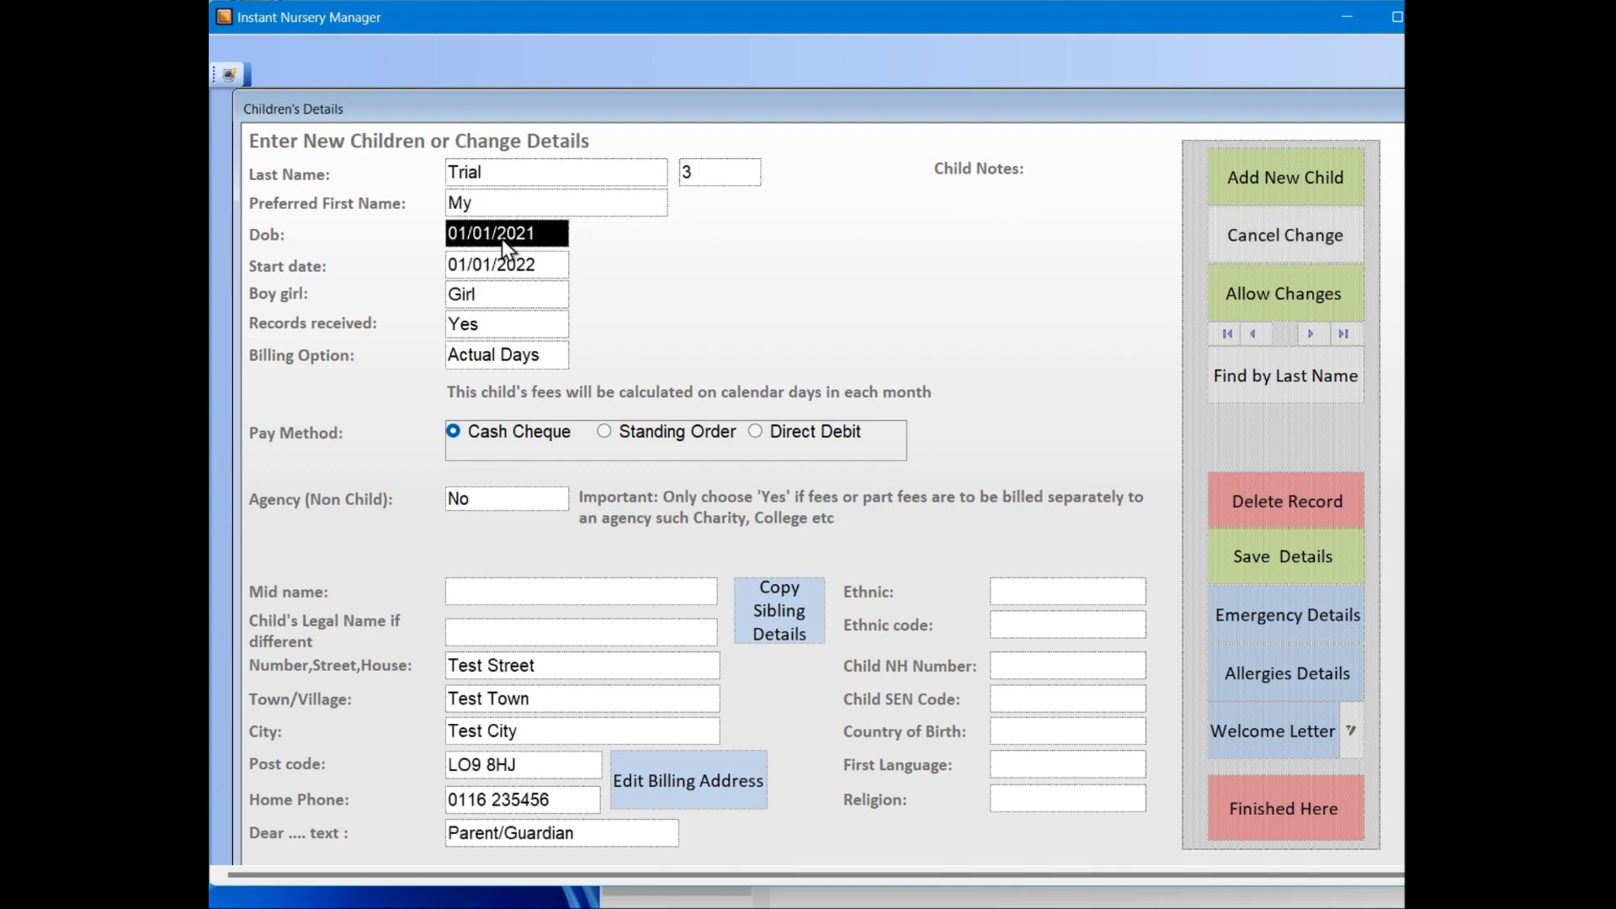
click(523, 289)
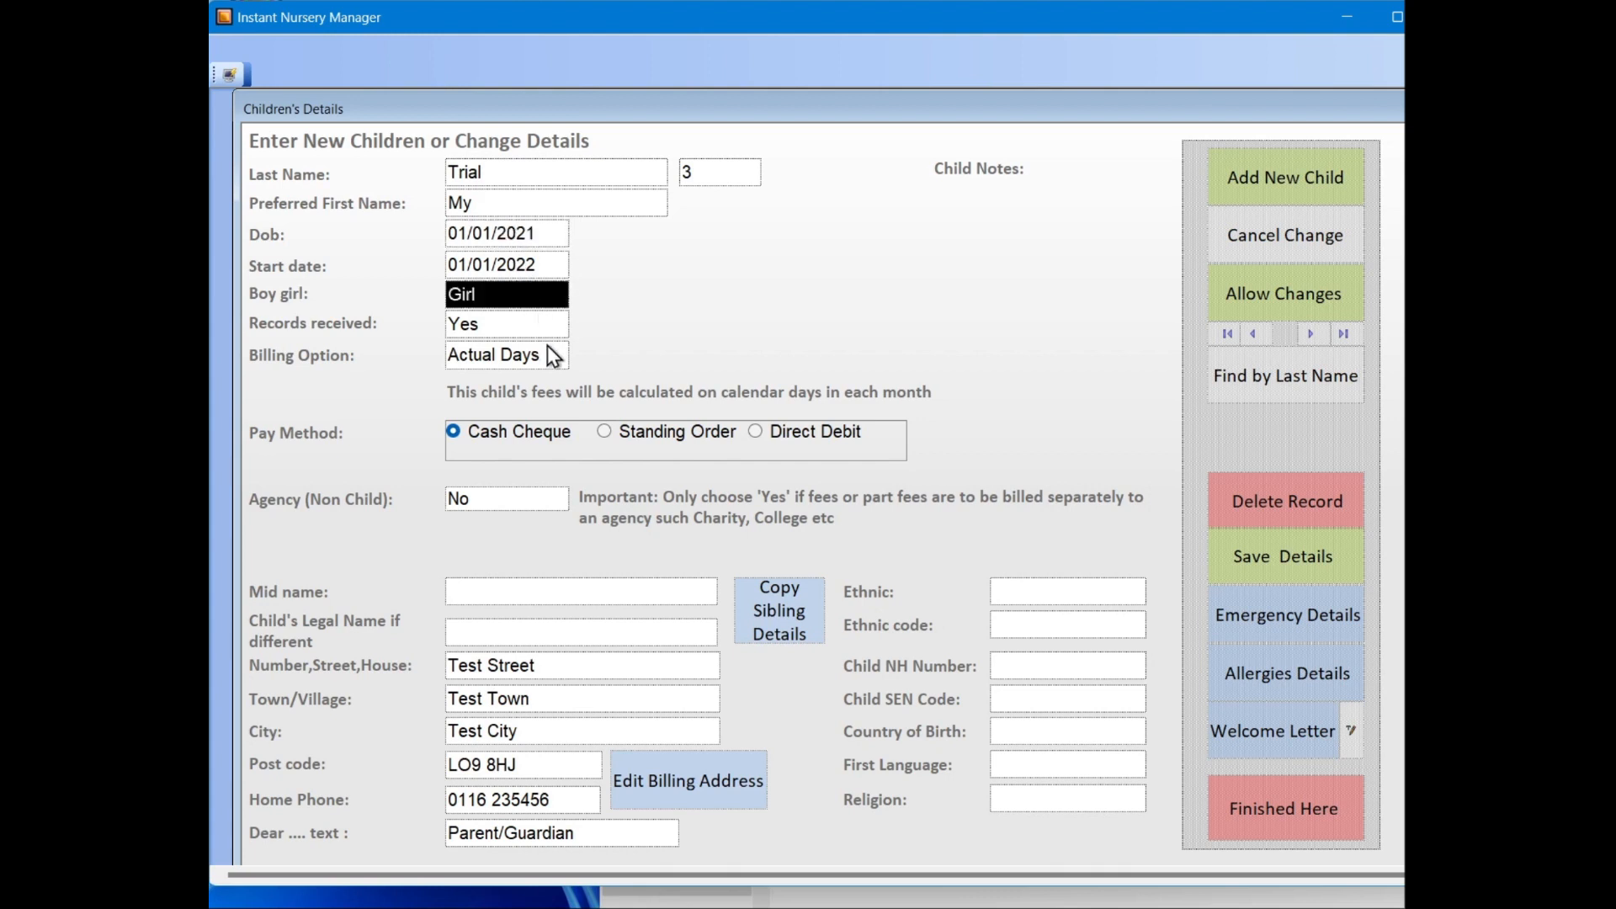
click(524, 329)
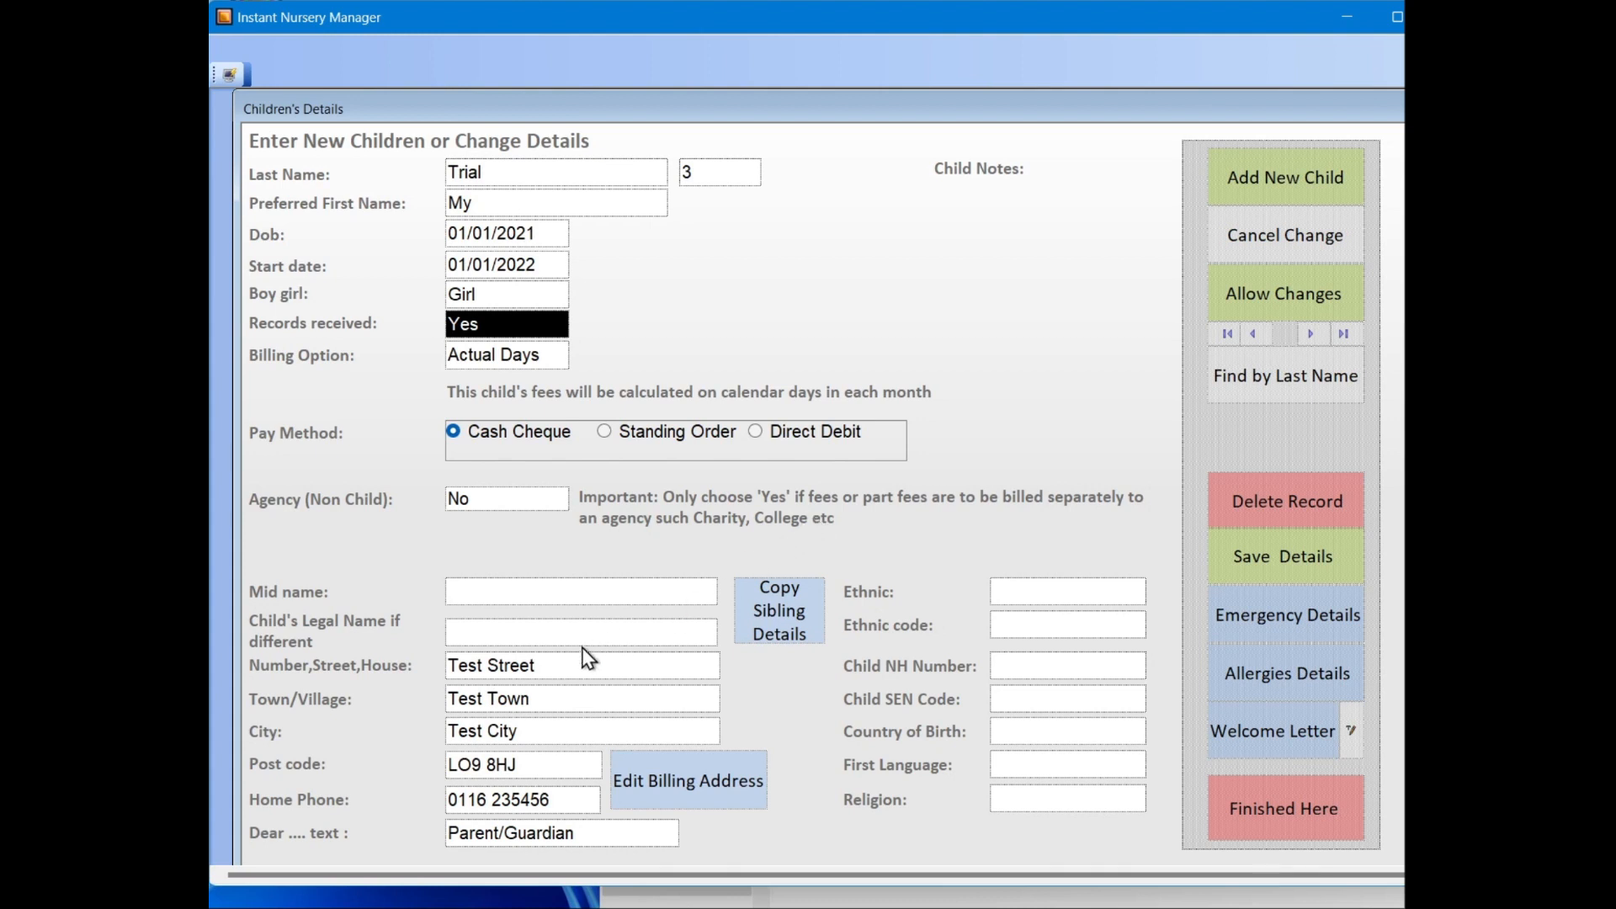
click(565, 673)
click(547, 695)
Step: Fill the billing address with the home address, confirm the overwrite, and close the billing and children's details forms
click(669, 781)
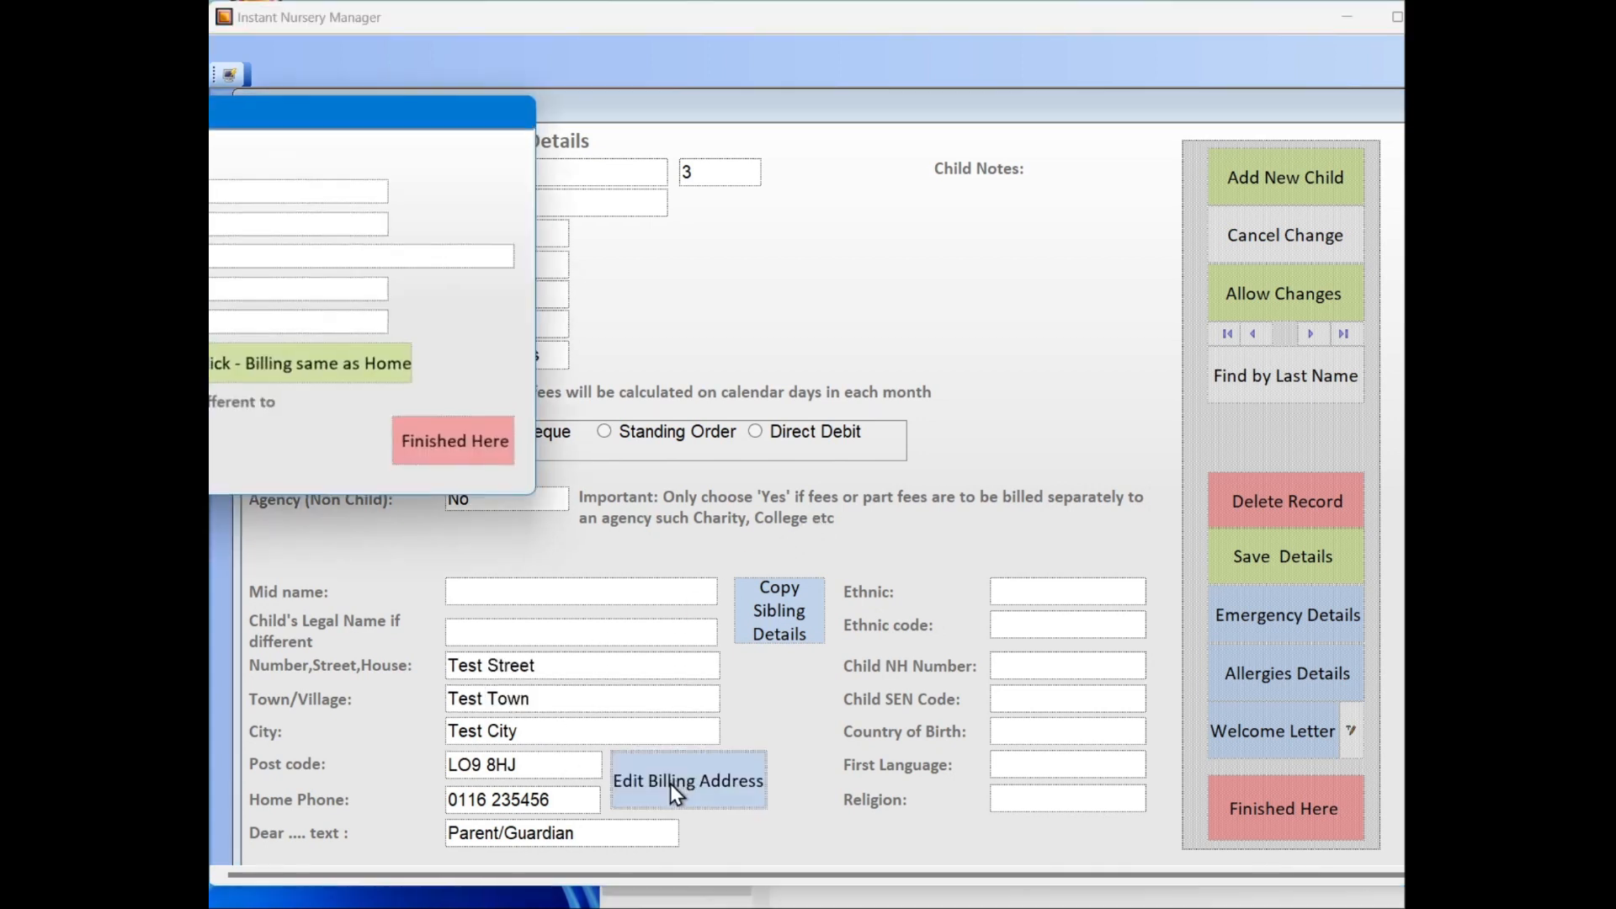
click(335, 369)
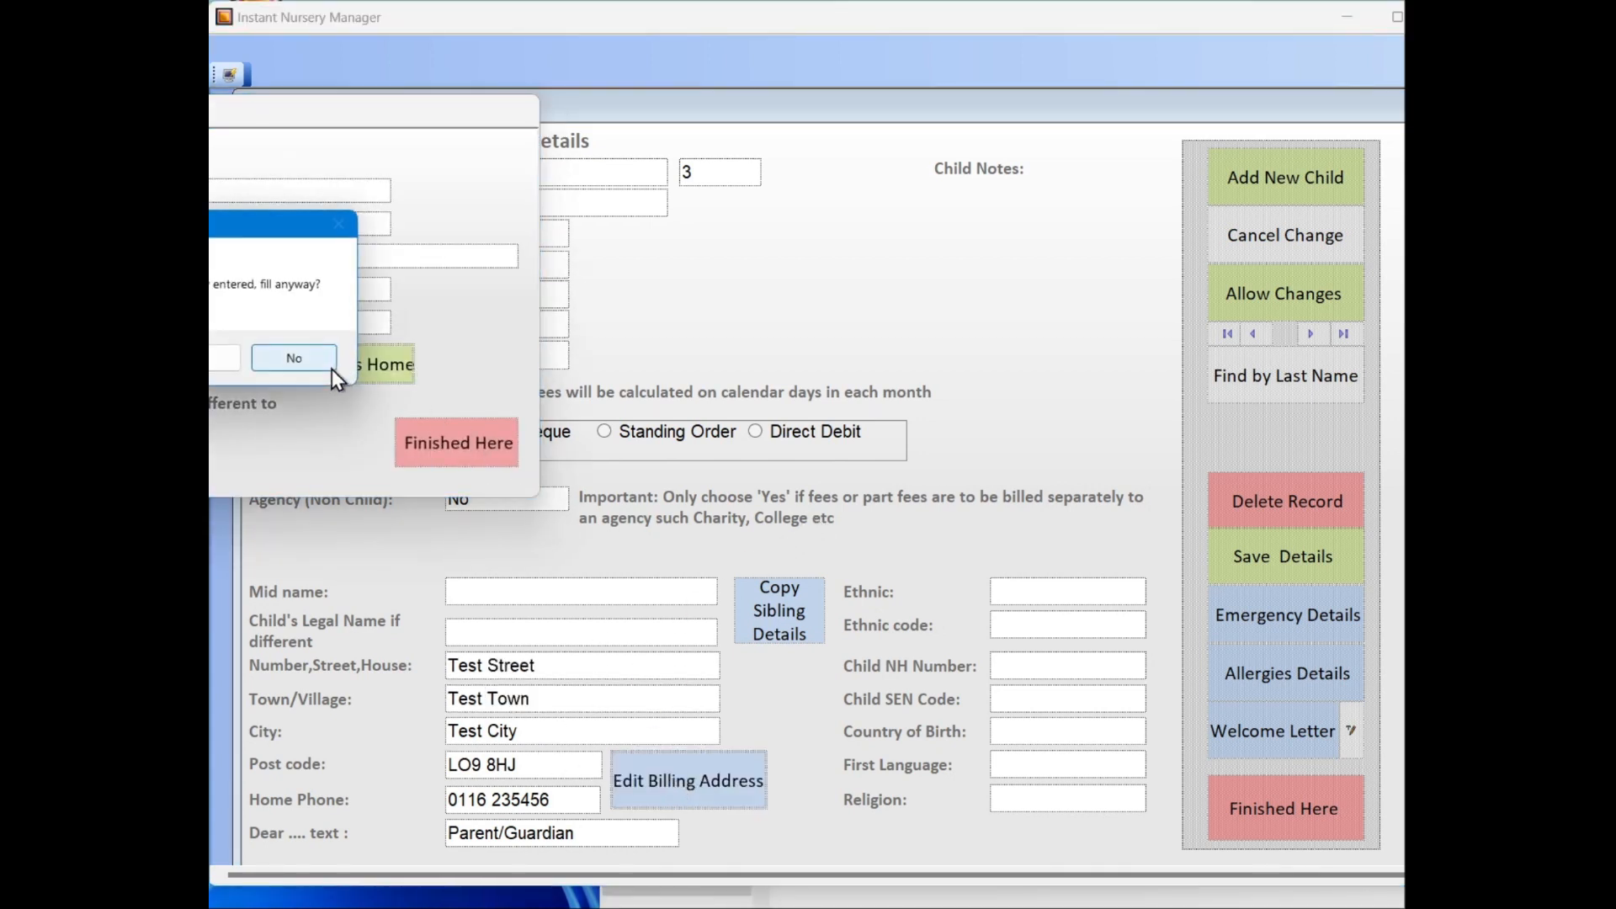
click(212, 360)
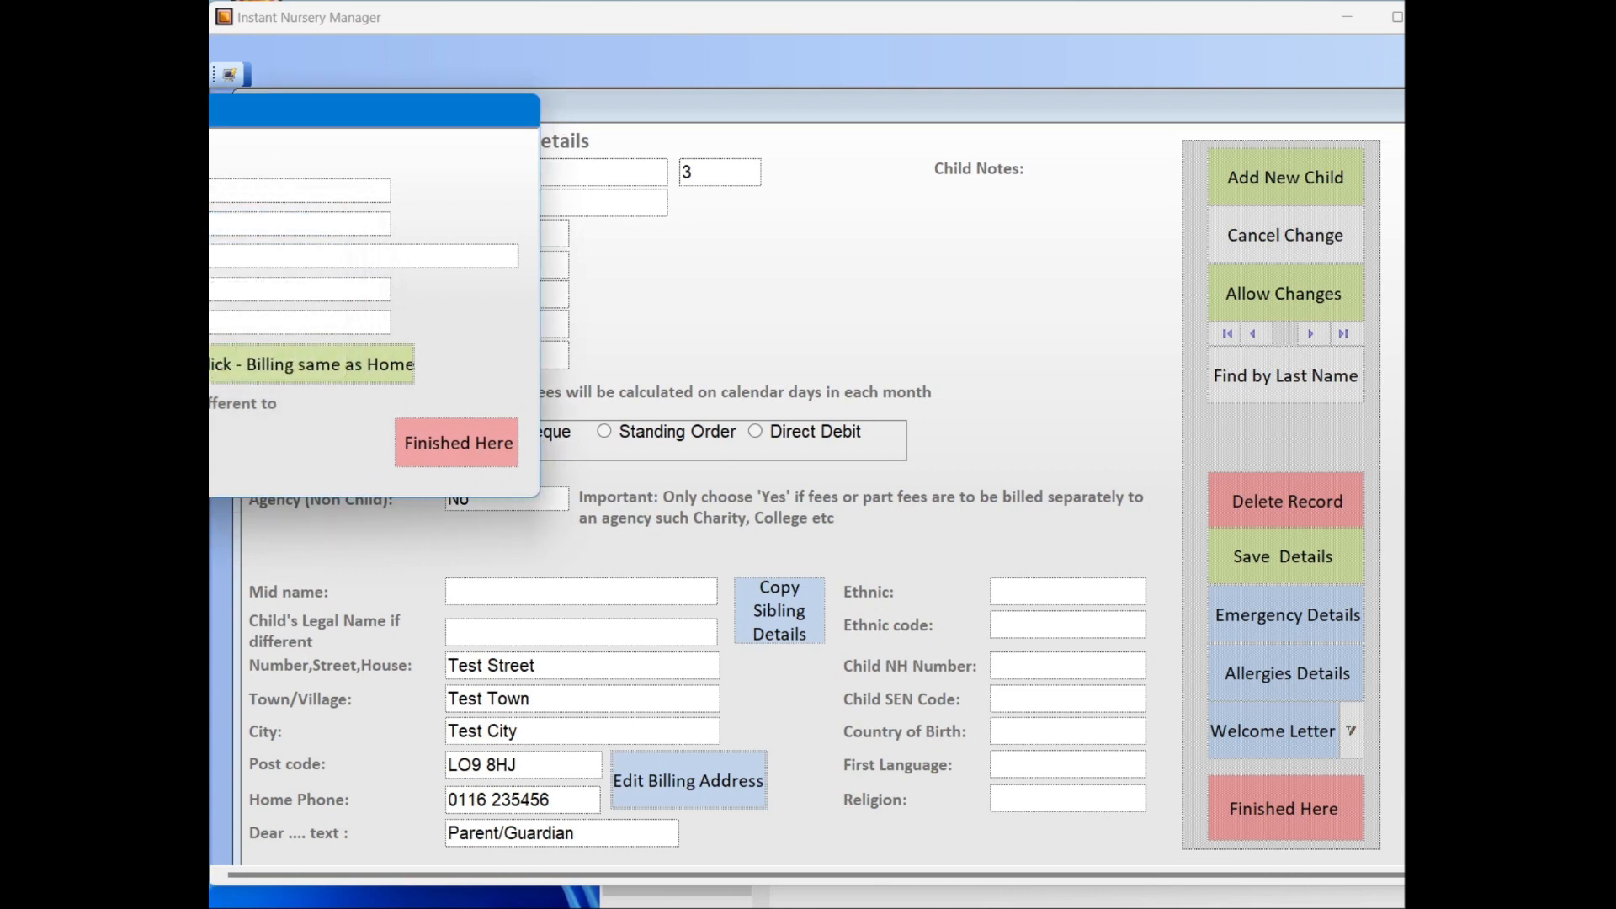
click(463, 444)
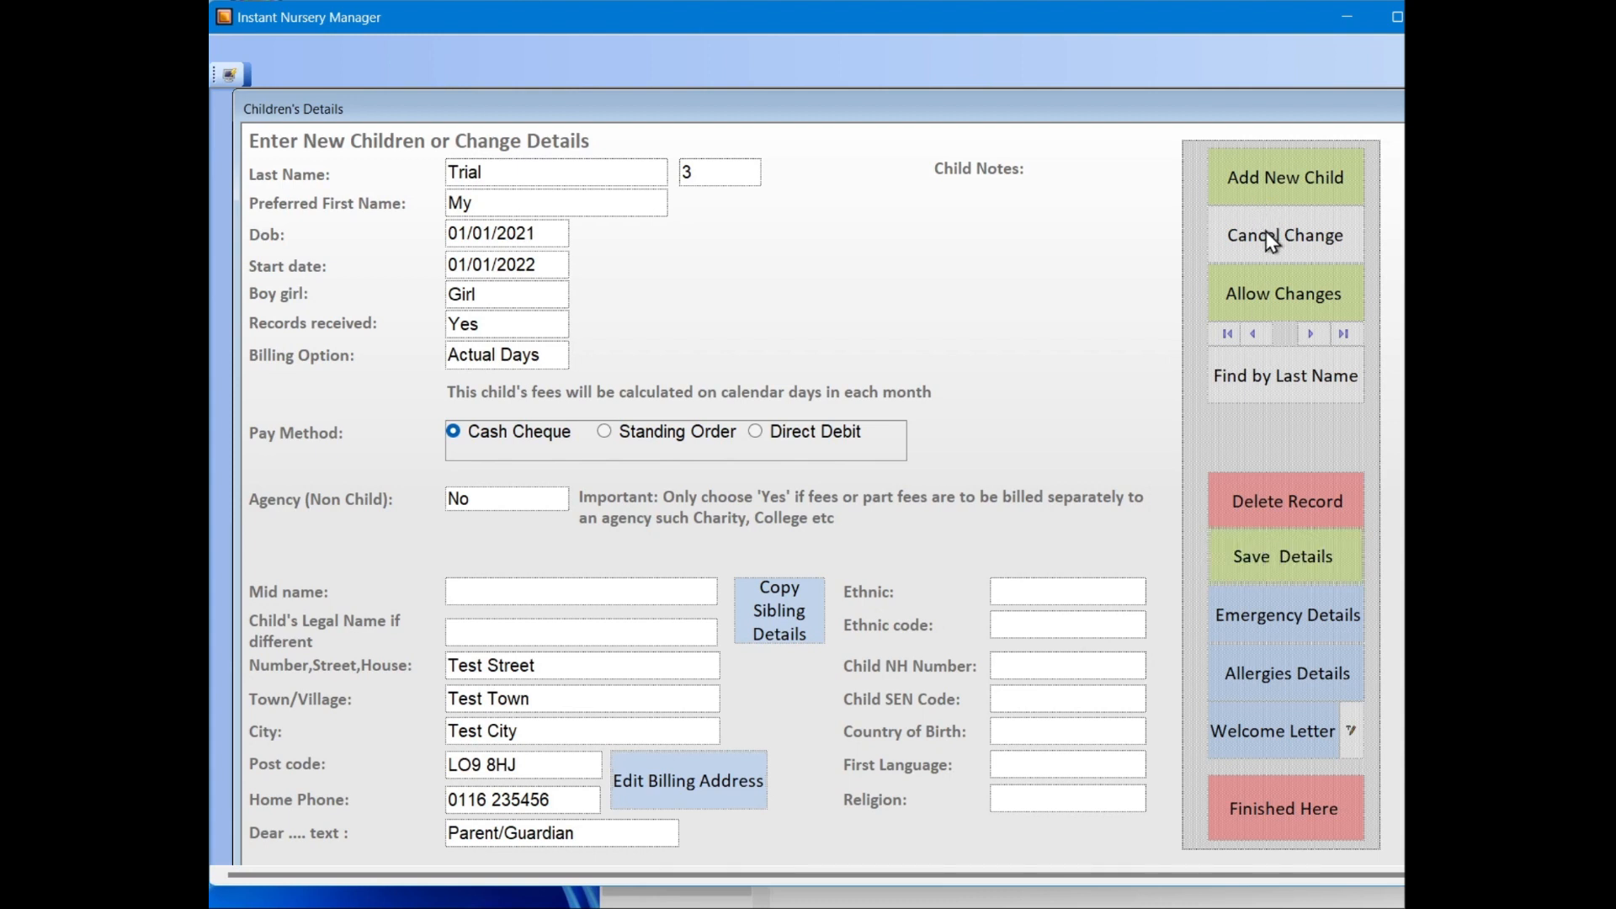
click(1284, 807)
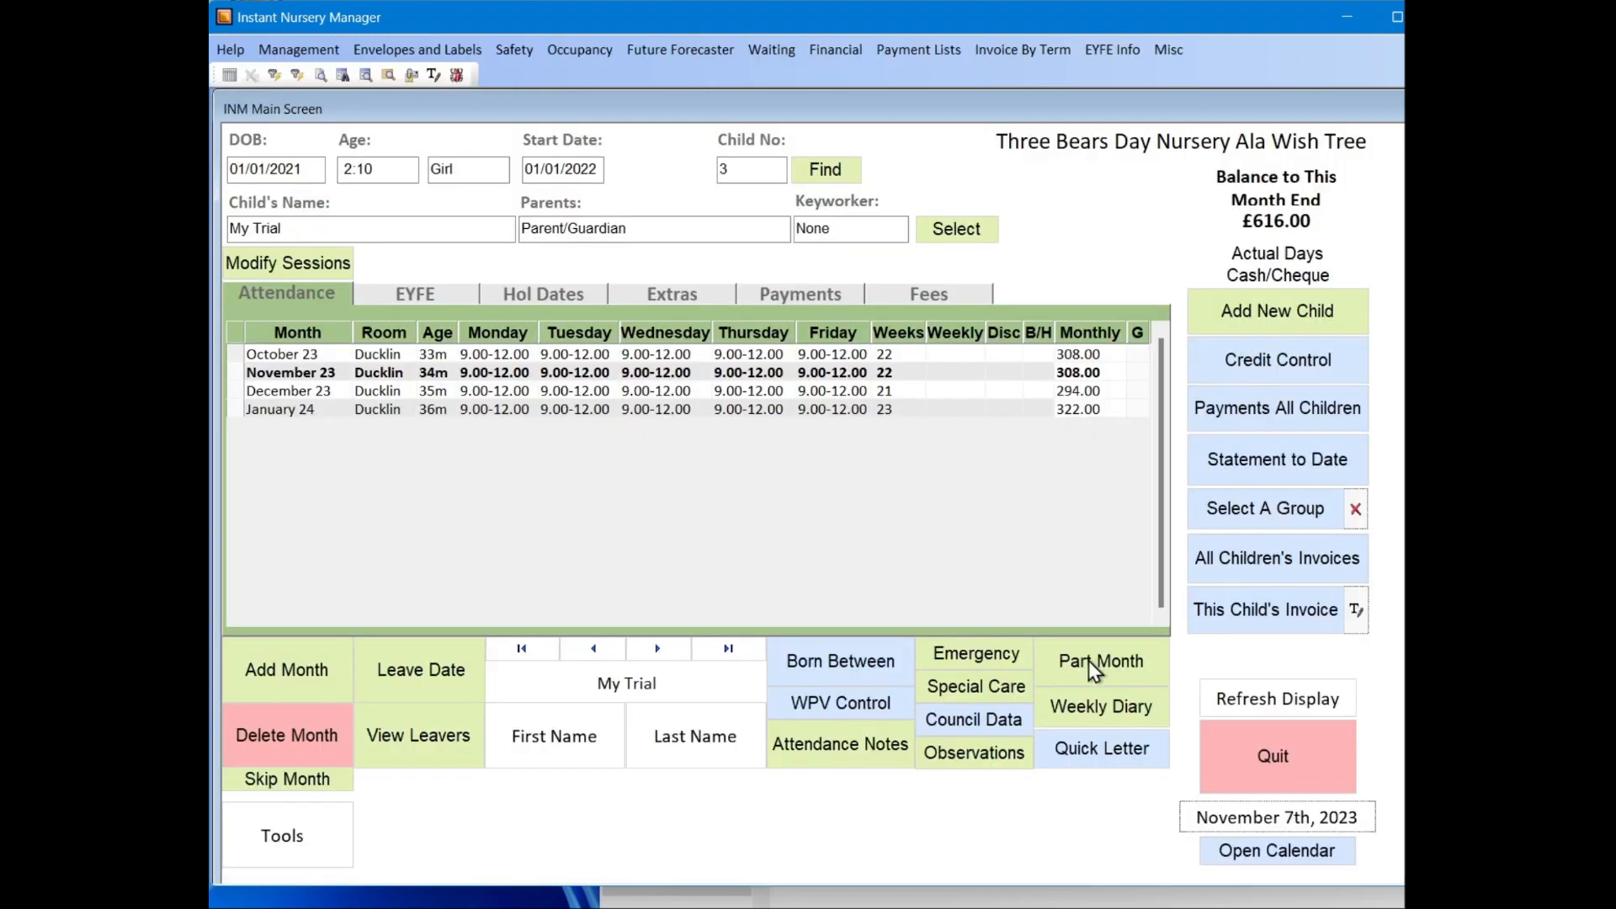
Step: Go to the first child's record, then open and cancel the first name and last name searches
click(523, 649)
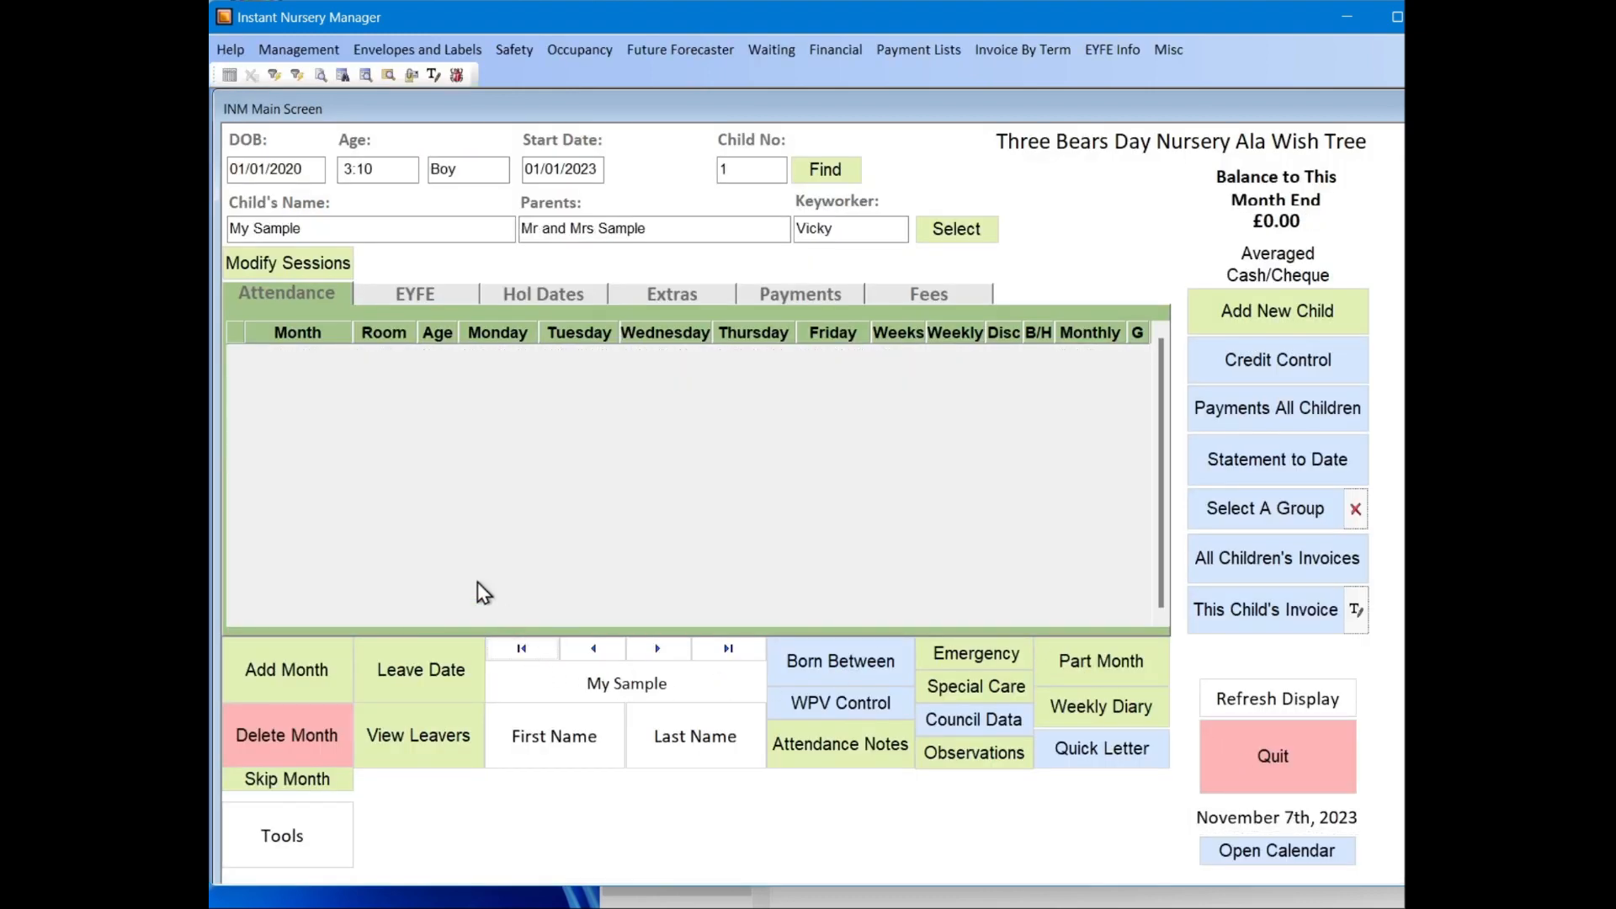
click(555, 737)
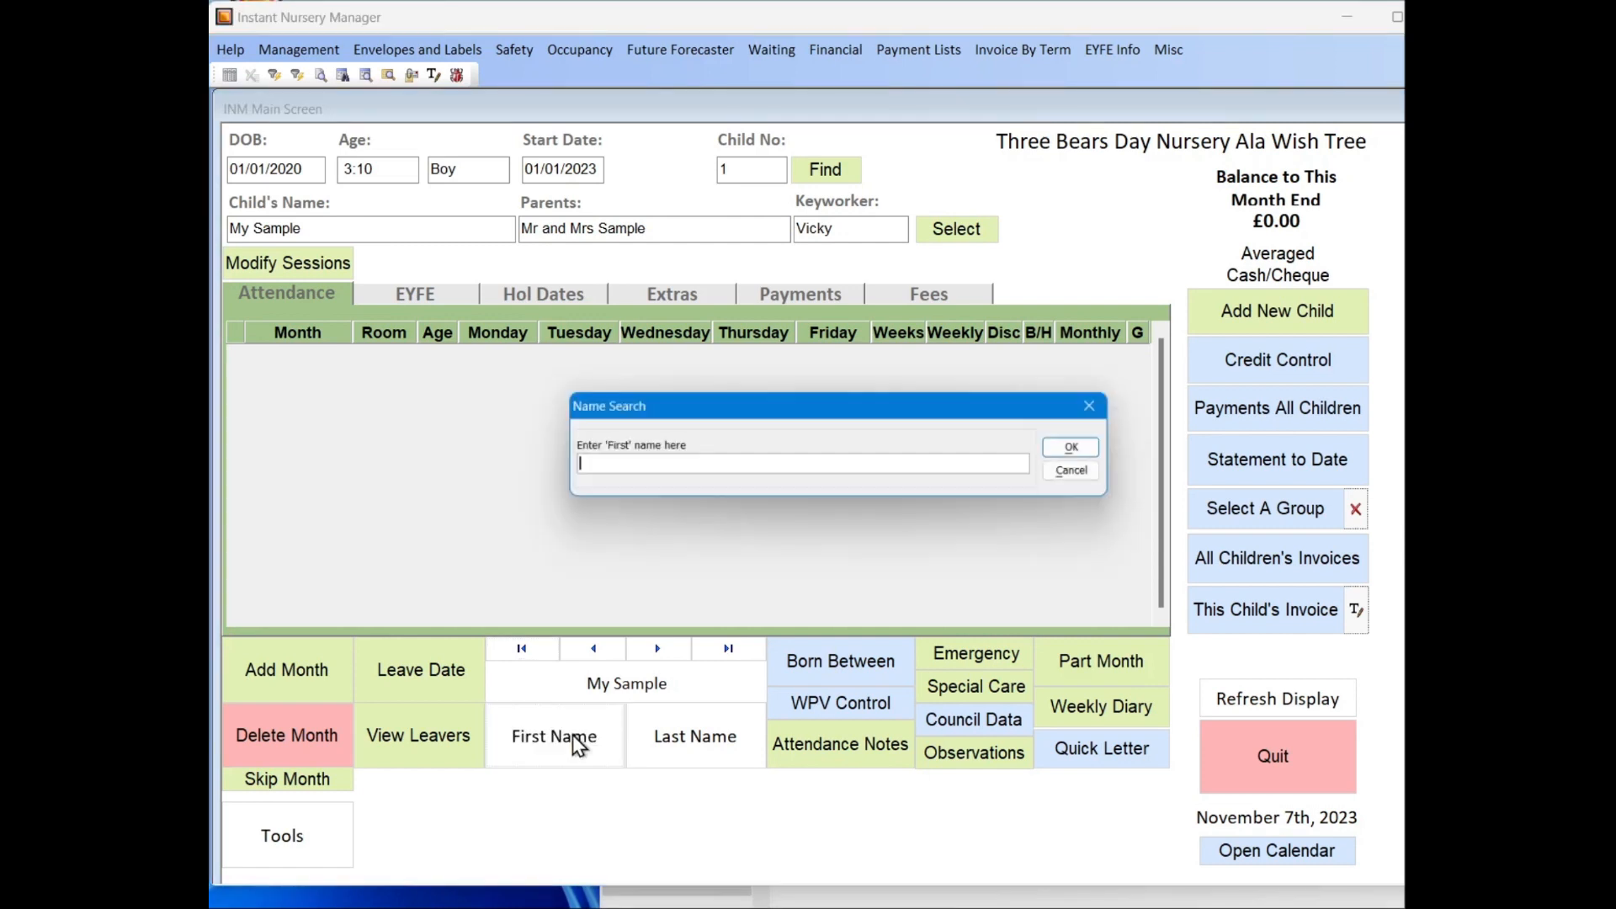
click(1086, 473)
click(688, 738)
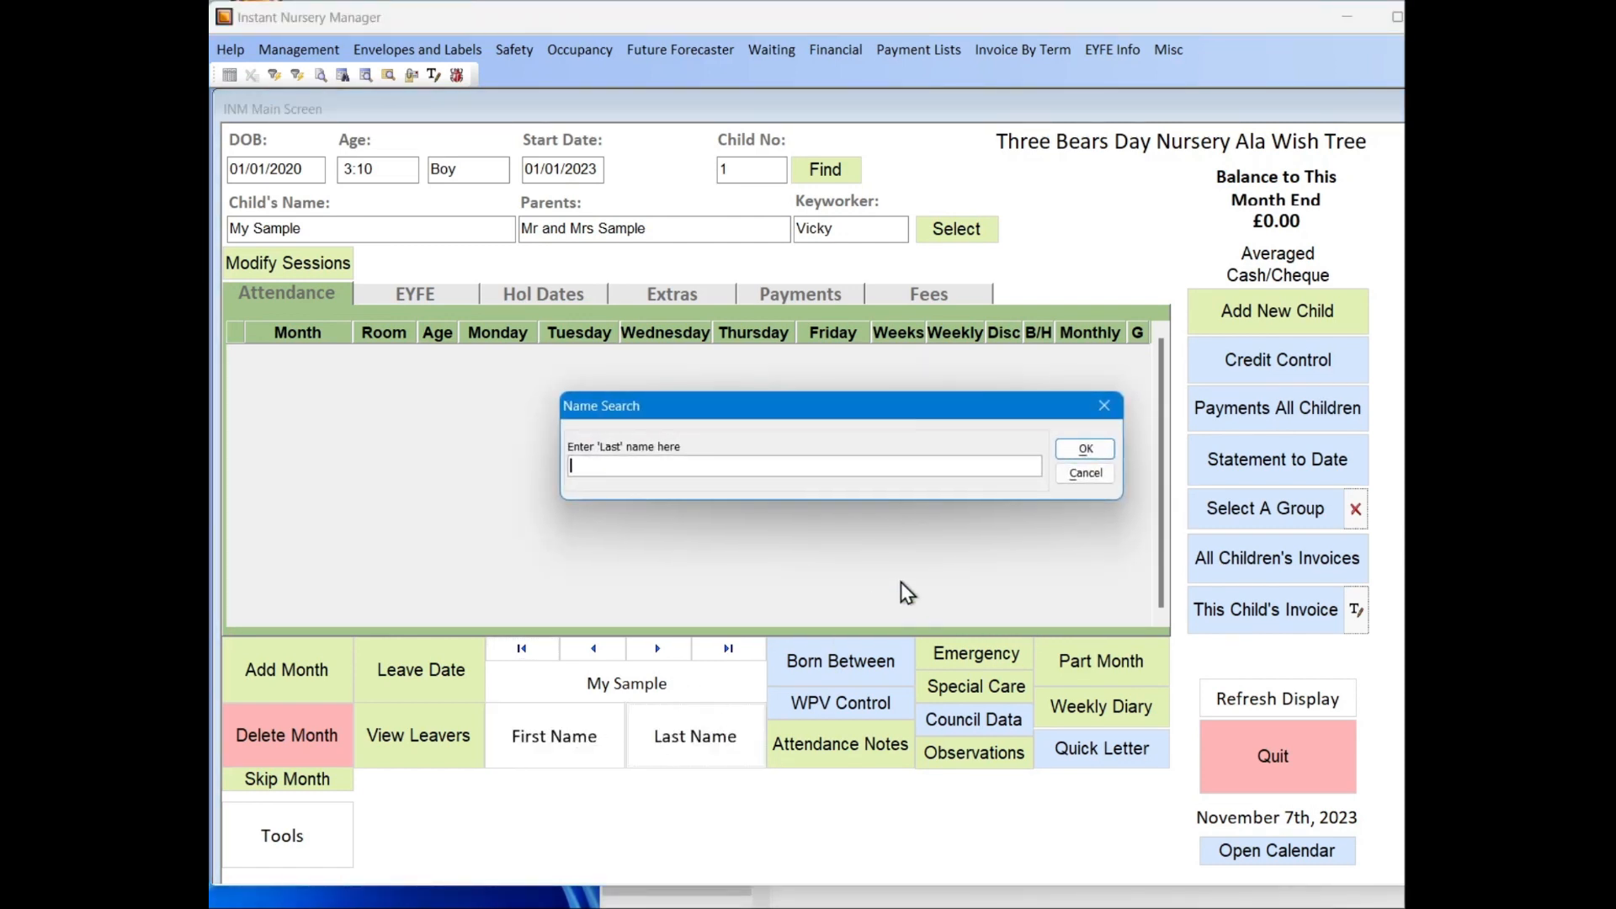
click(1087, 476)
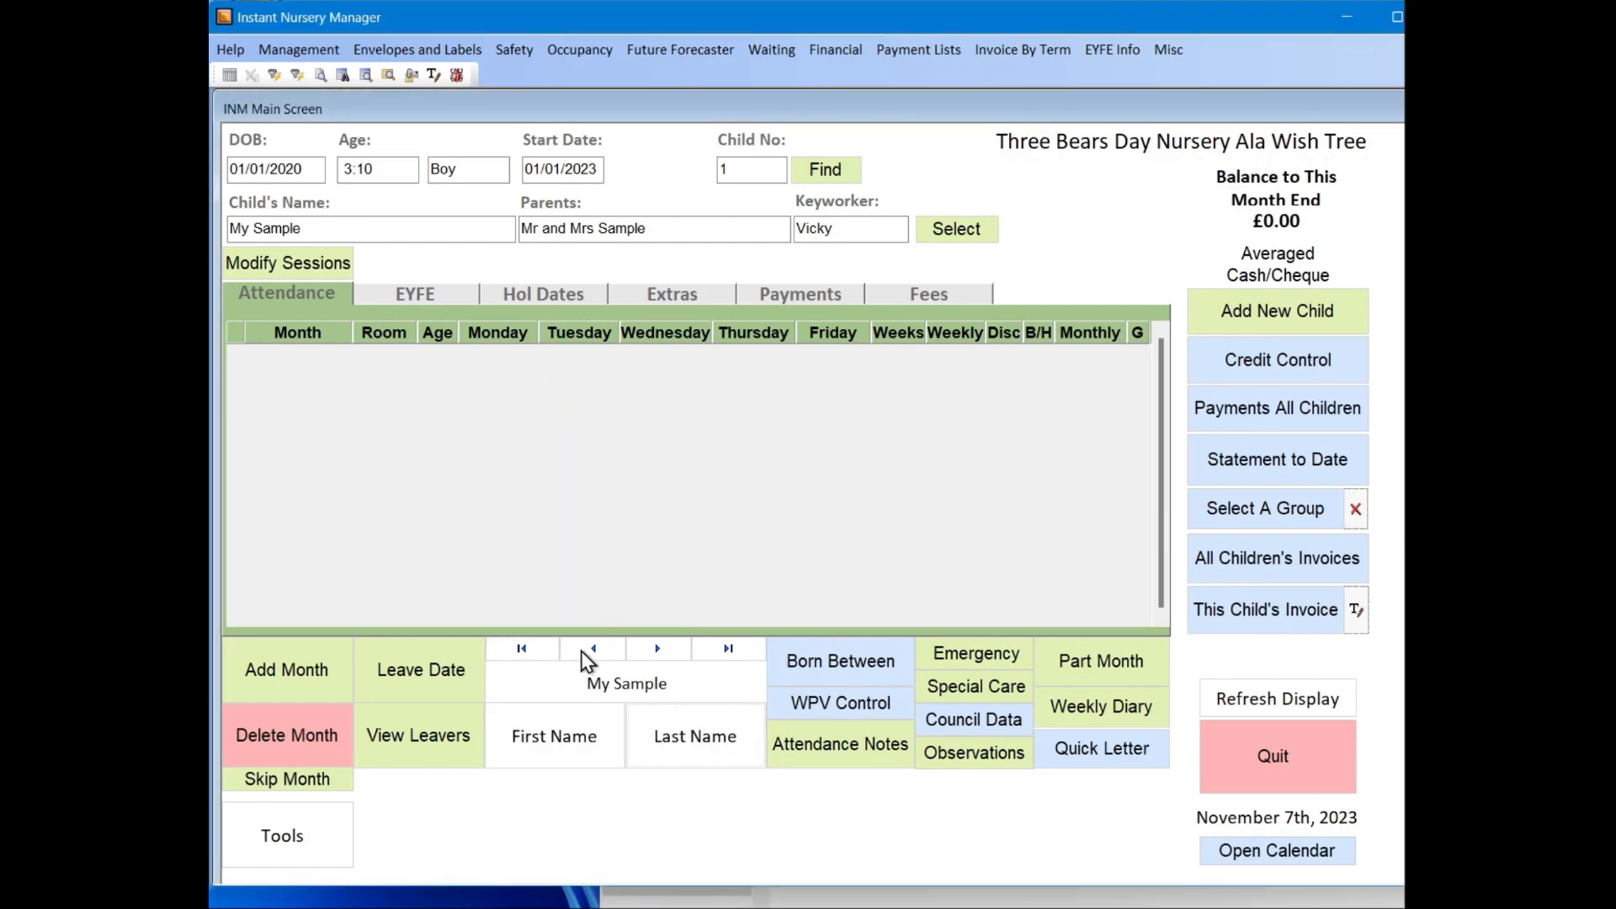
Step: Browse forward through the children's records and return to the first child
click(581, 650)
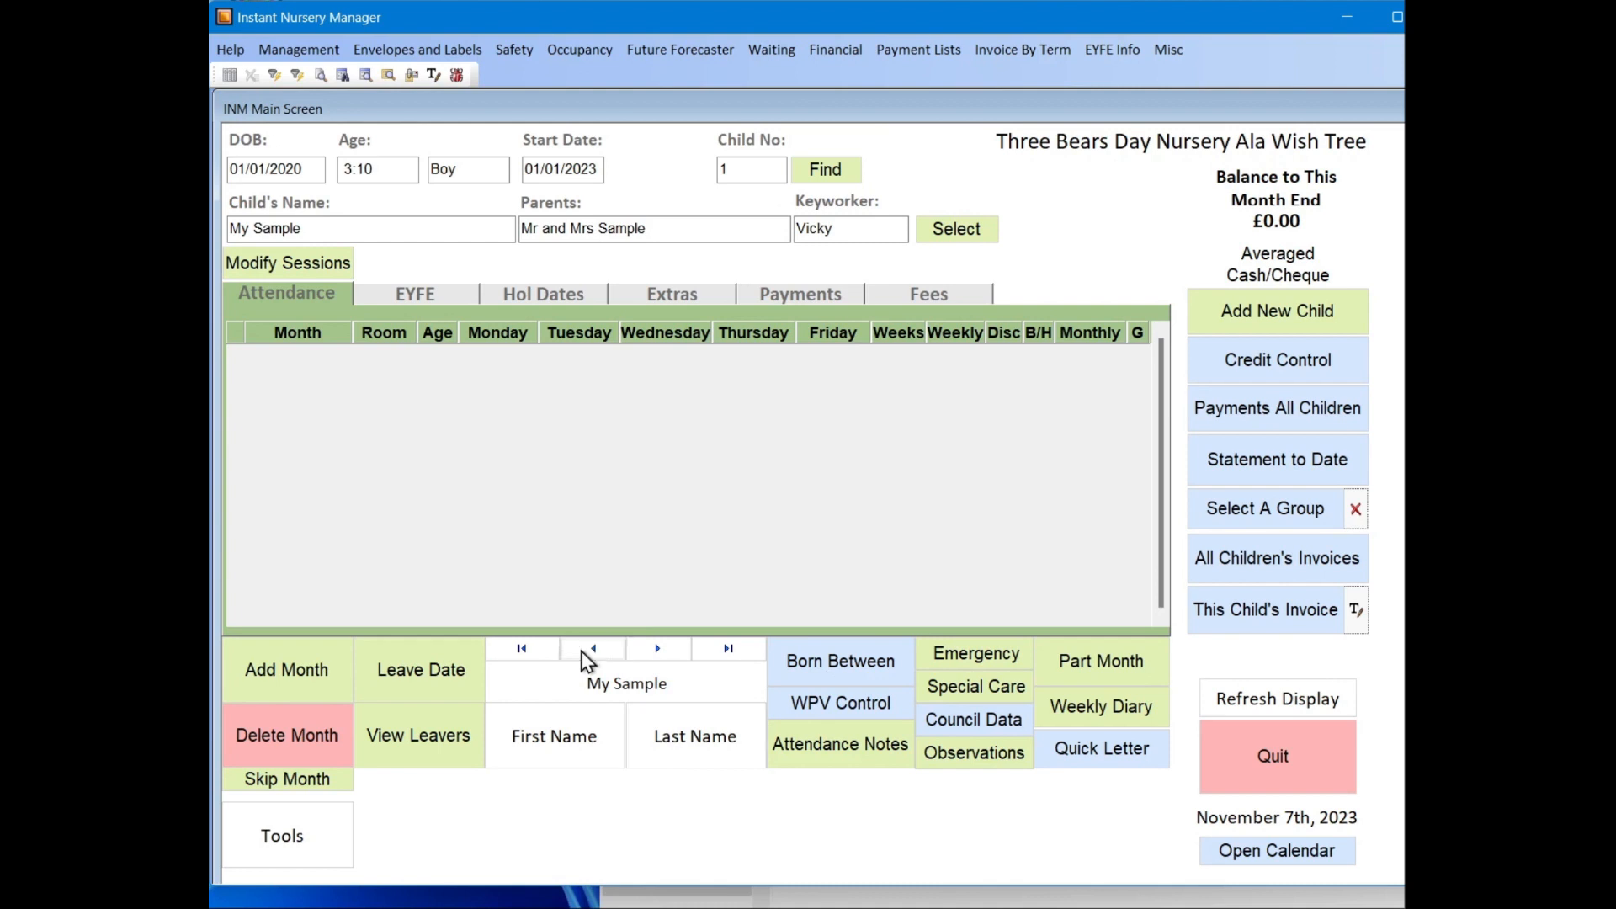
click(663, 649)
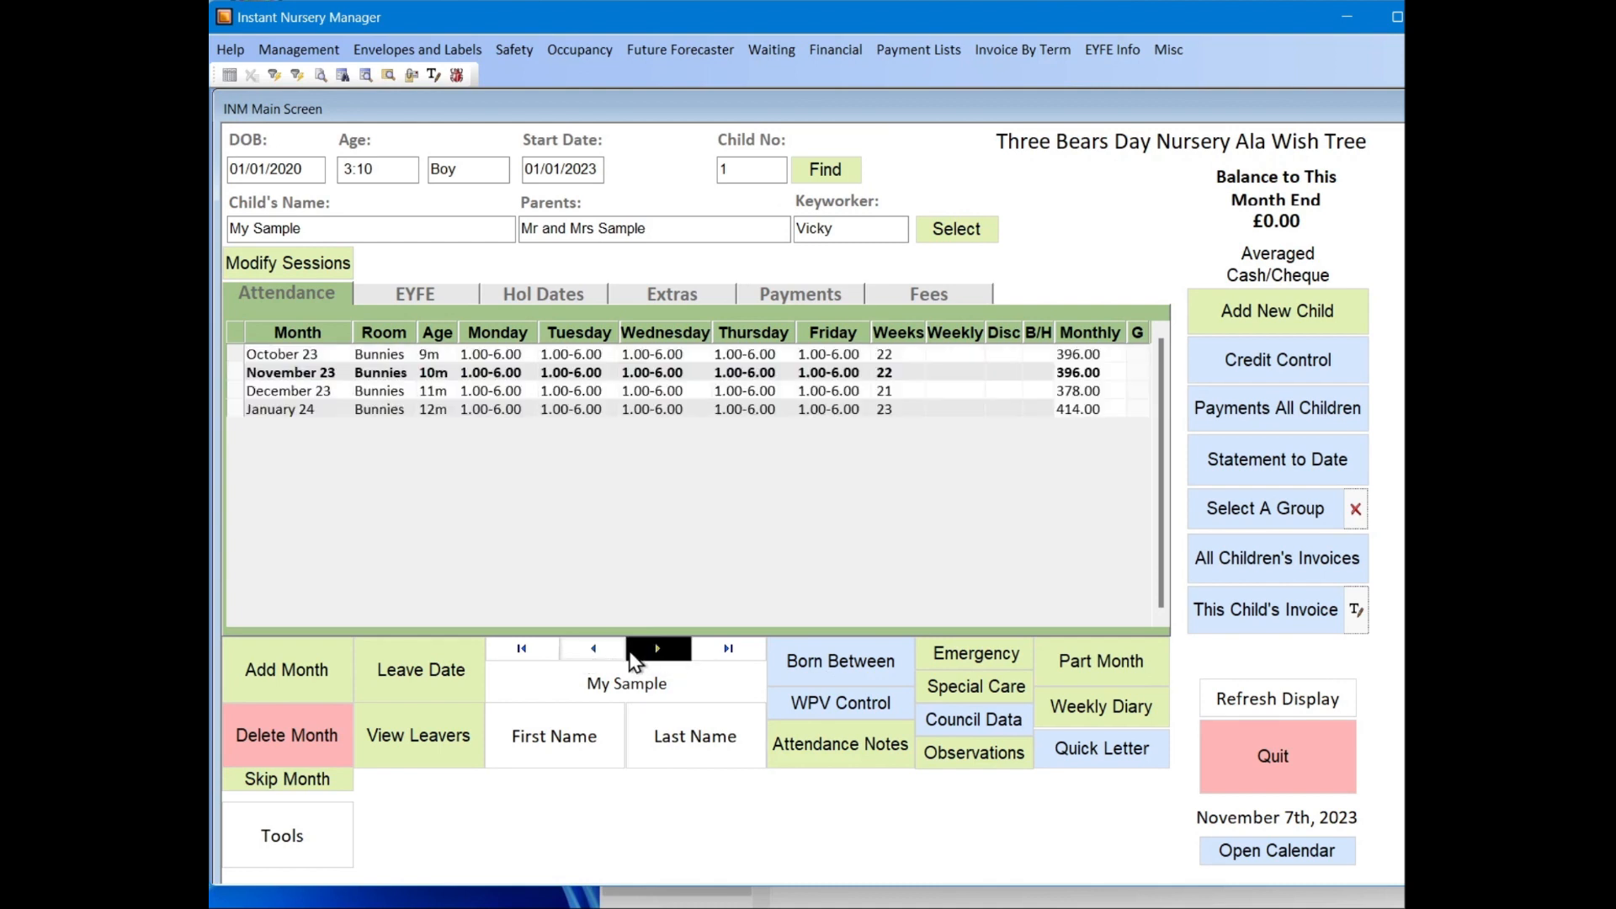
click(597, 647)
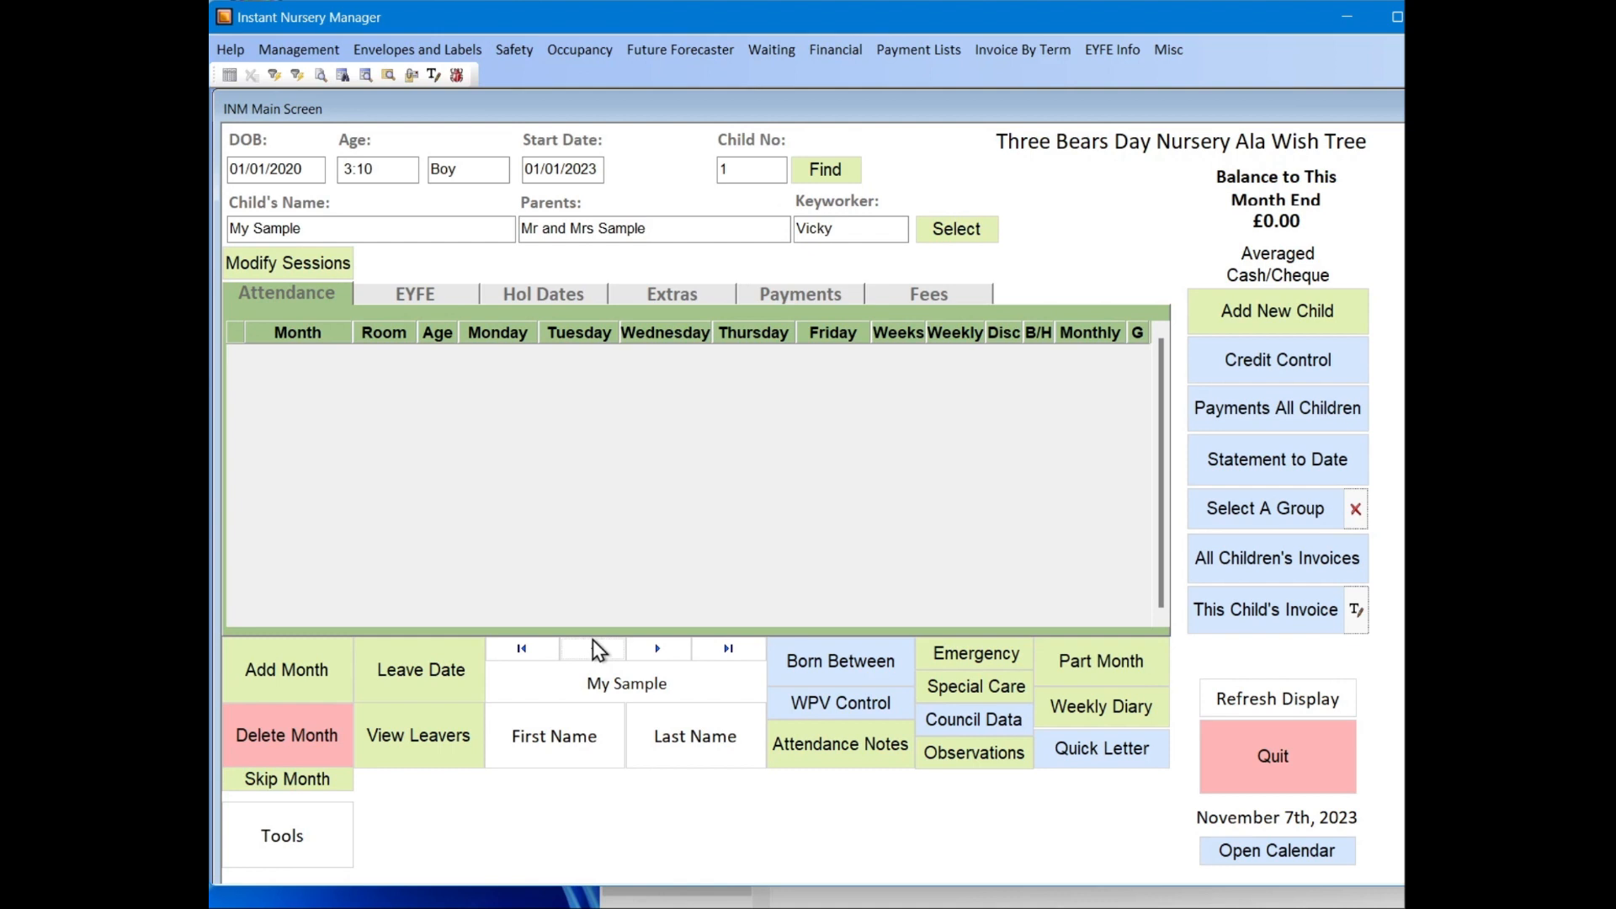
Step: Add a first attendance month for this child, with October 2023 as start month and Bunnies as room
click(283, 671)
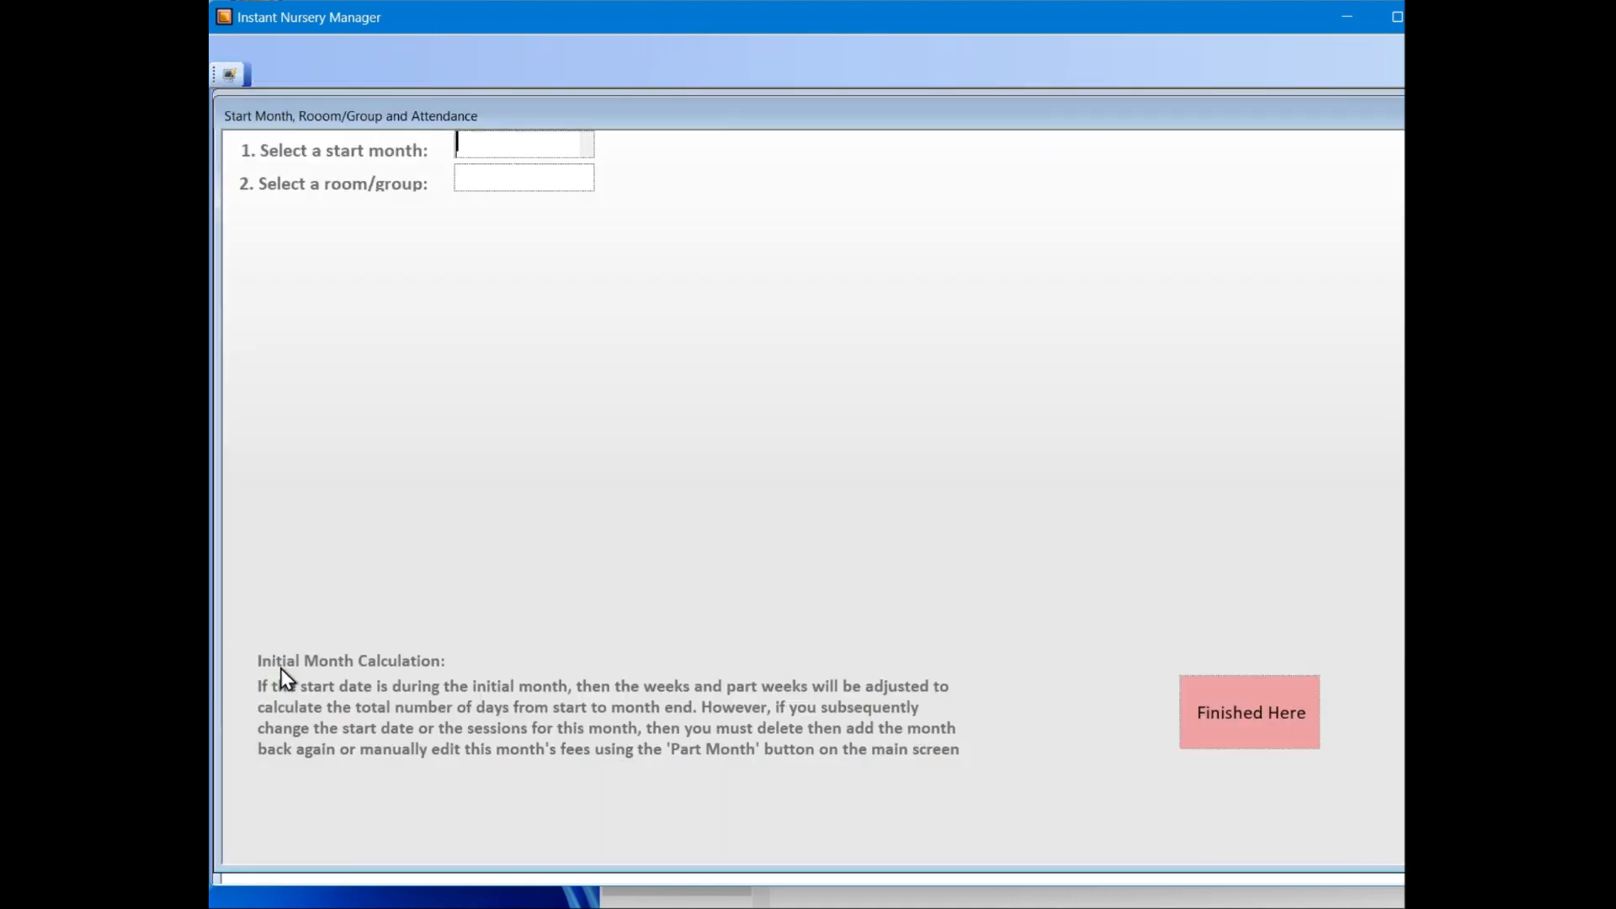
click(586, 147)
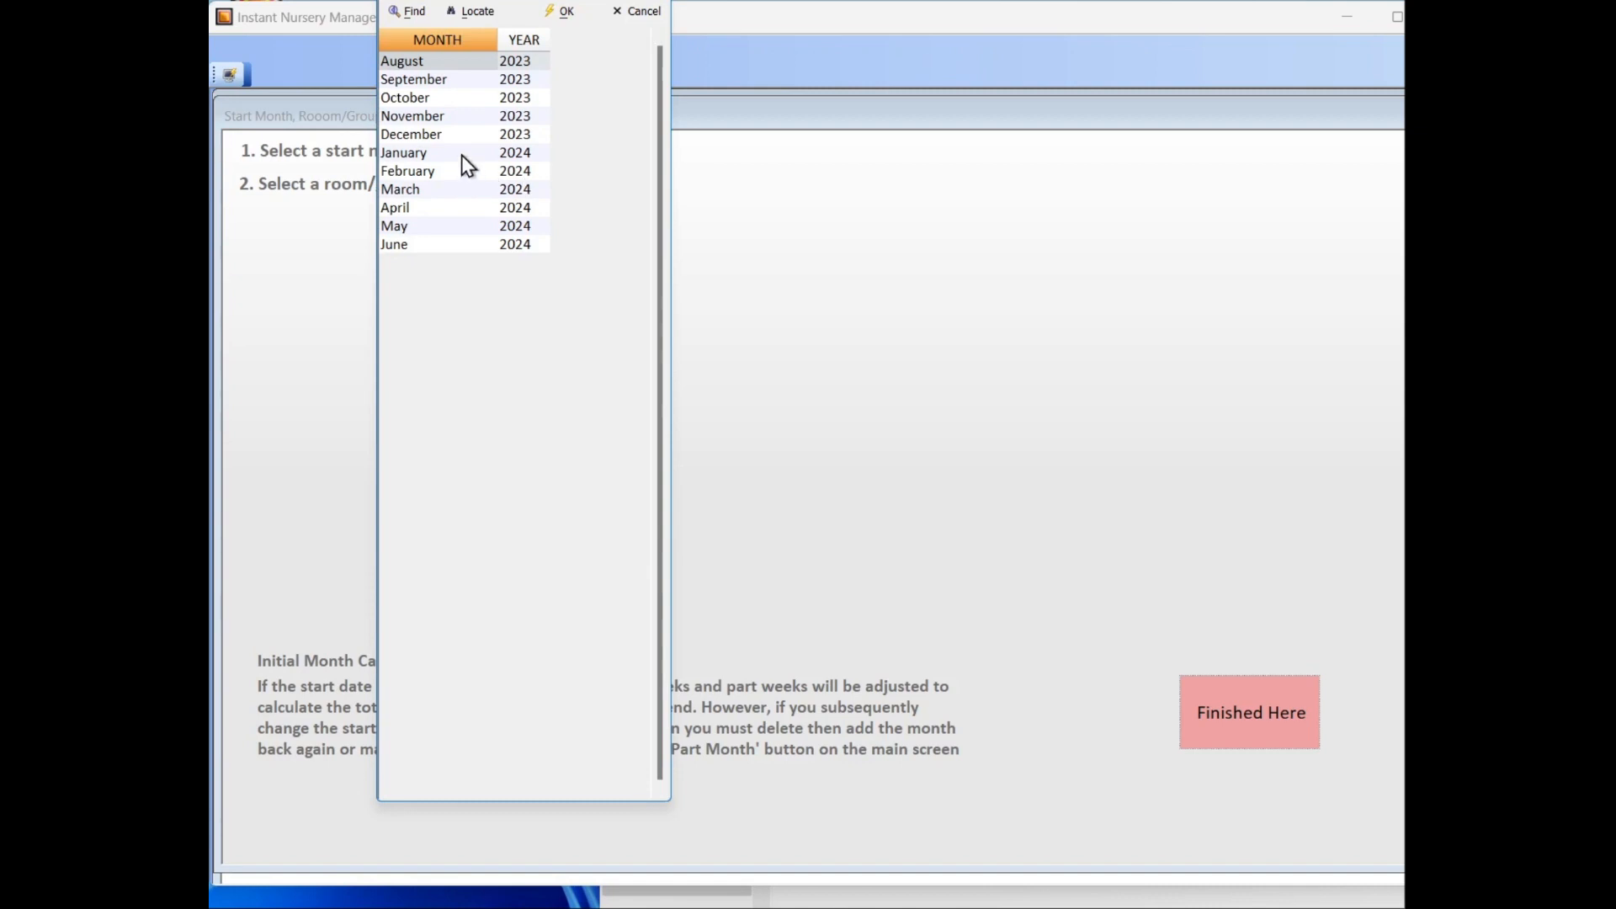
click(446, 100)
click(541, 188)
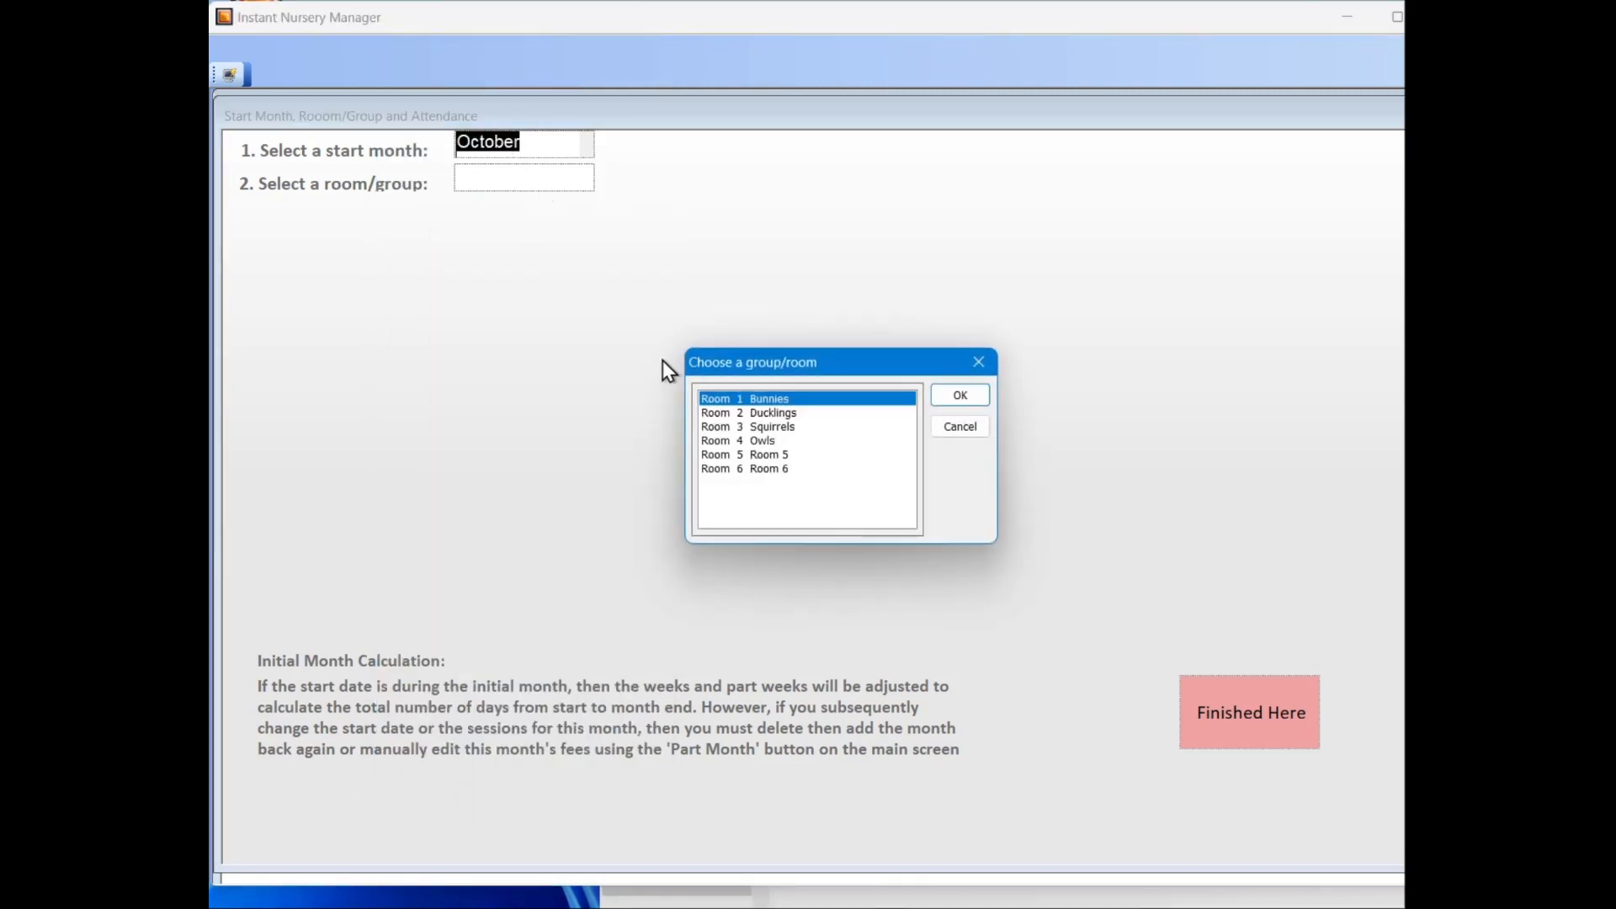
click(946, 399)
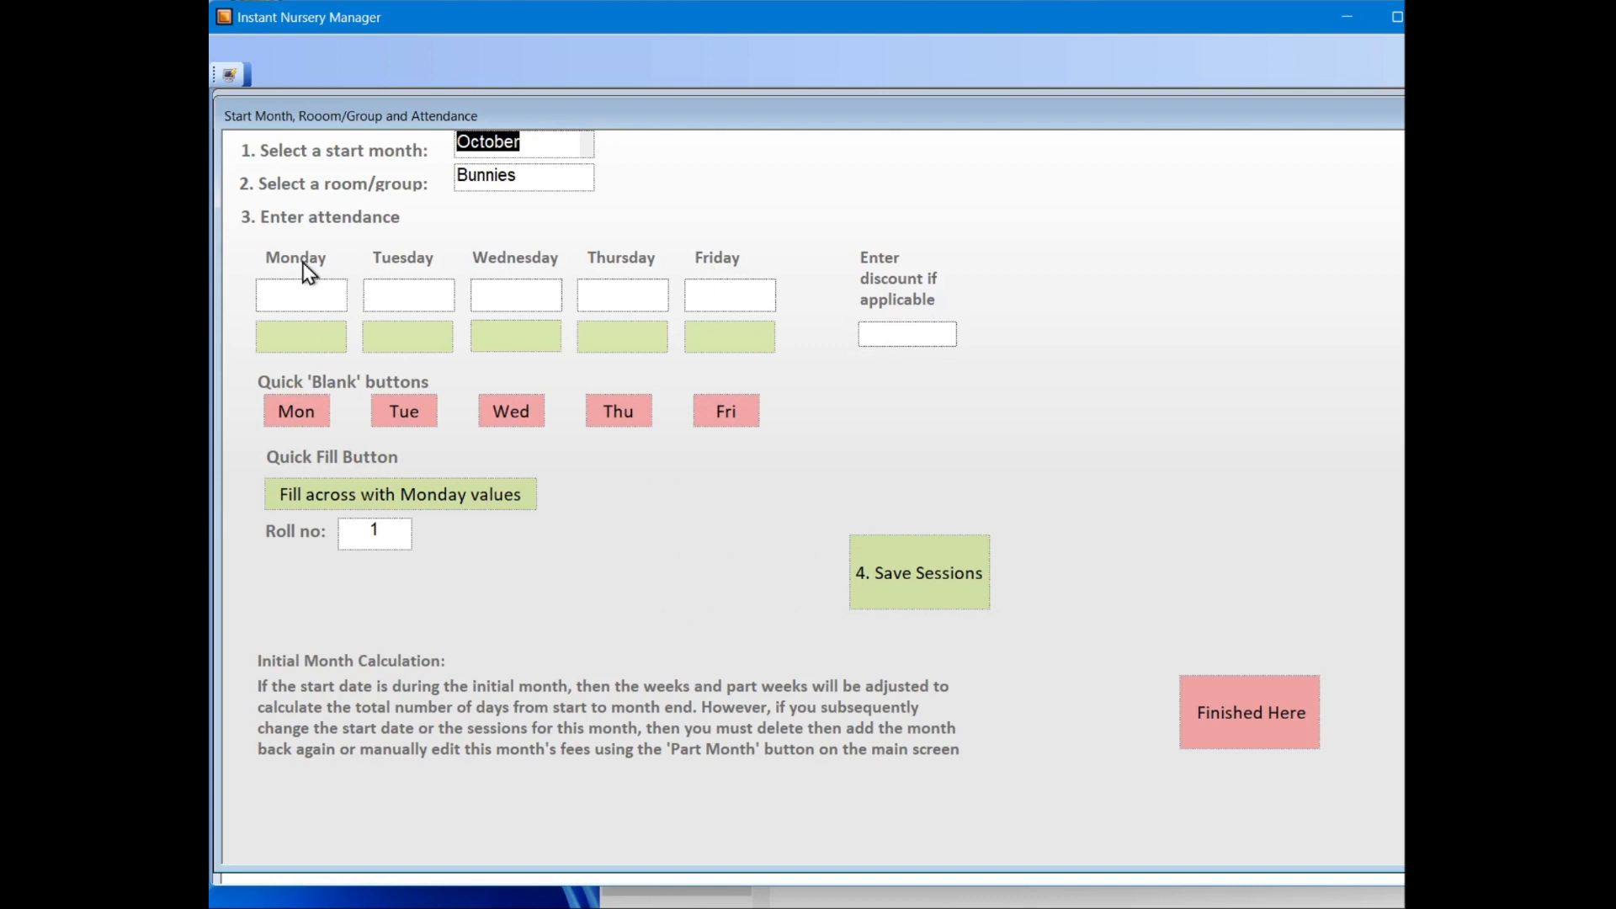
Step: Set Monday's session to 8.00-6.00 Day and fill the other weekdays with the Monday values
click(337, 298)
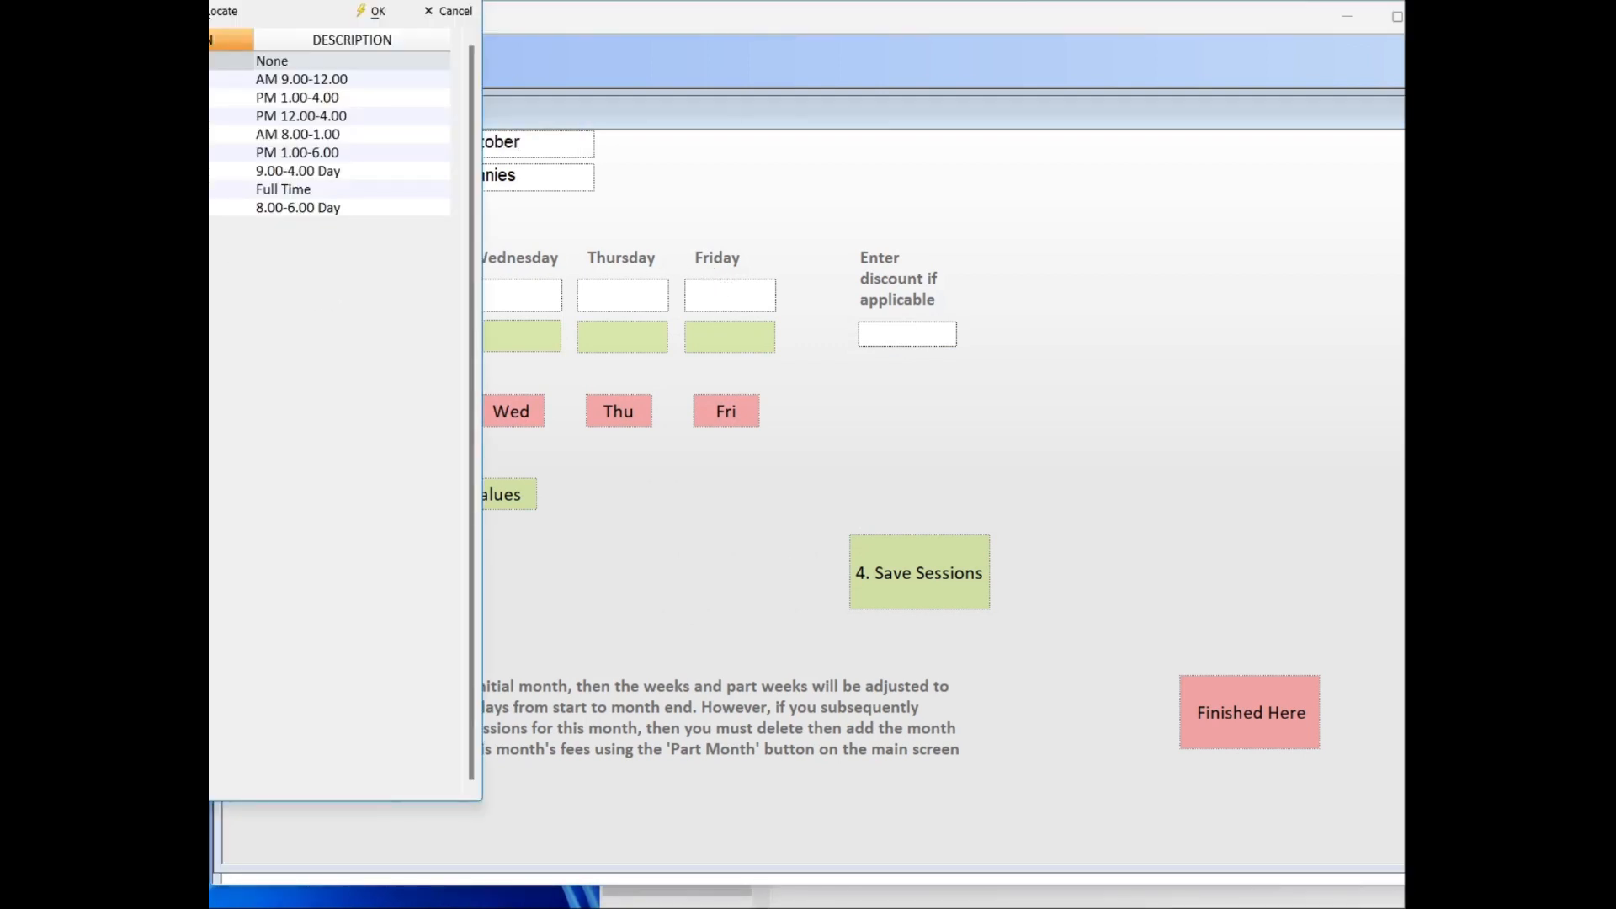
double_click(298, 207)
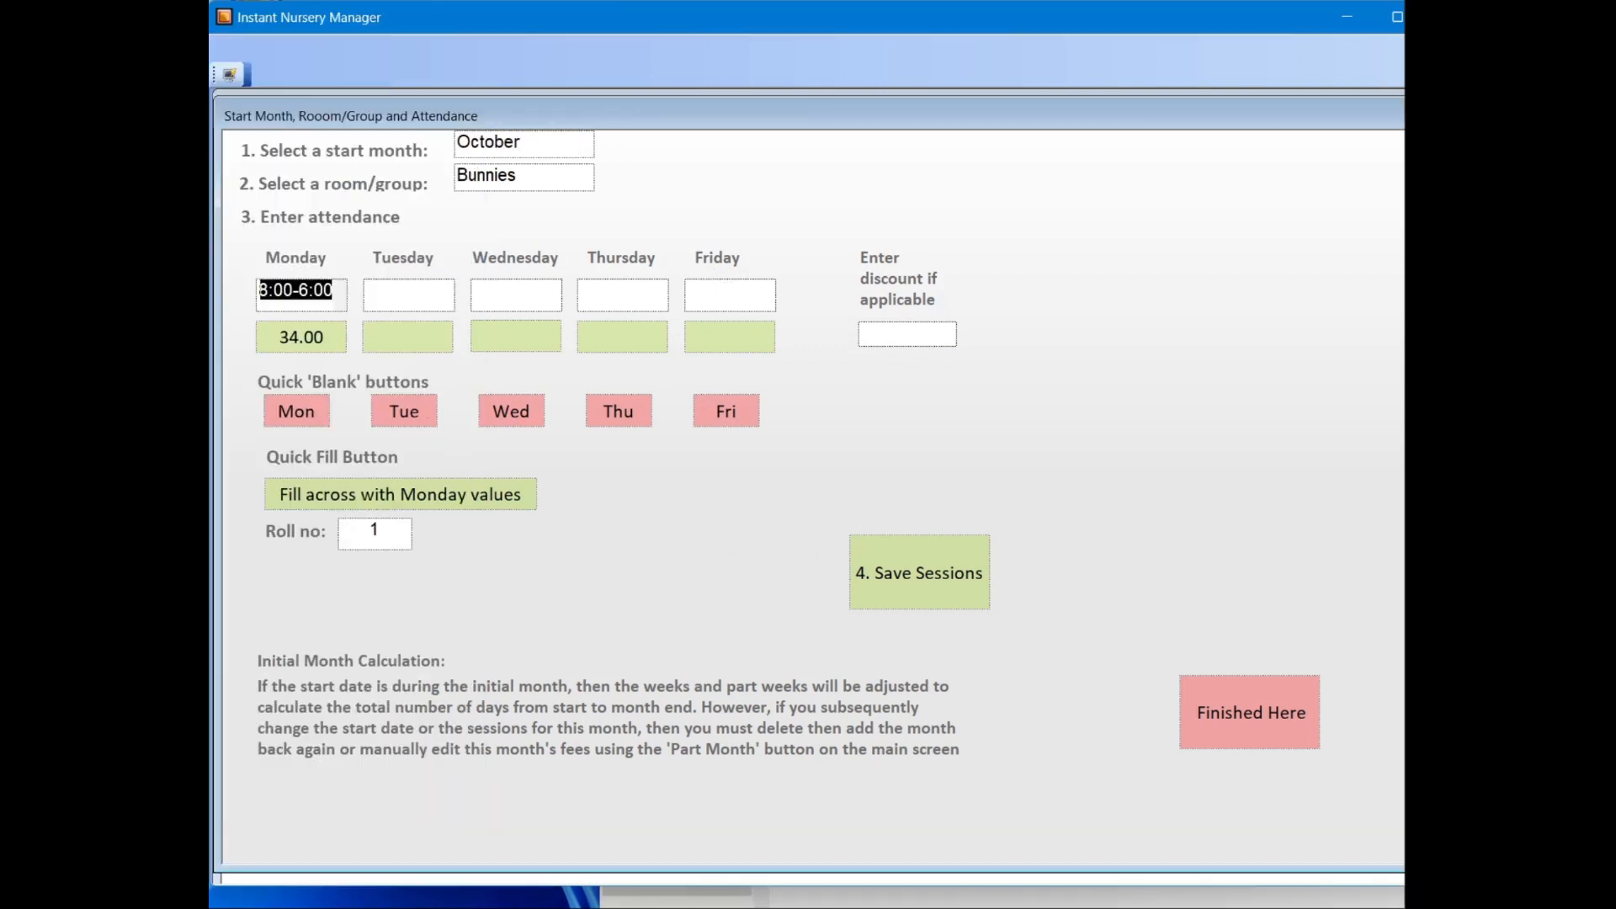
click(391, 492)
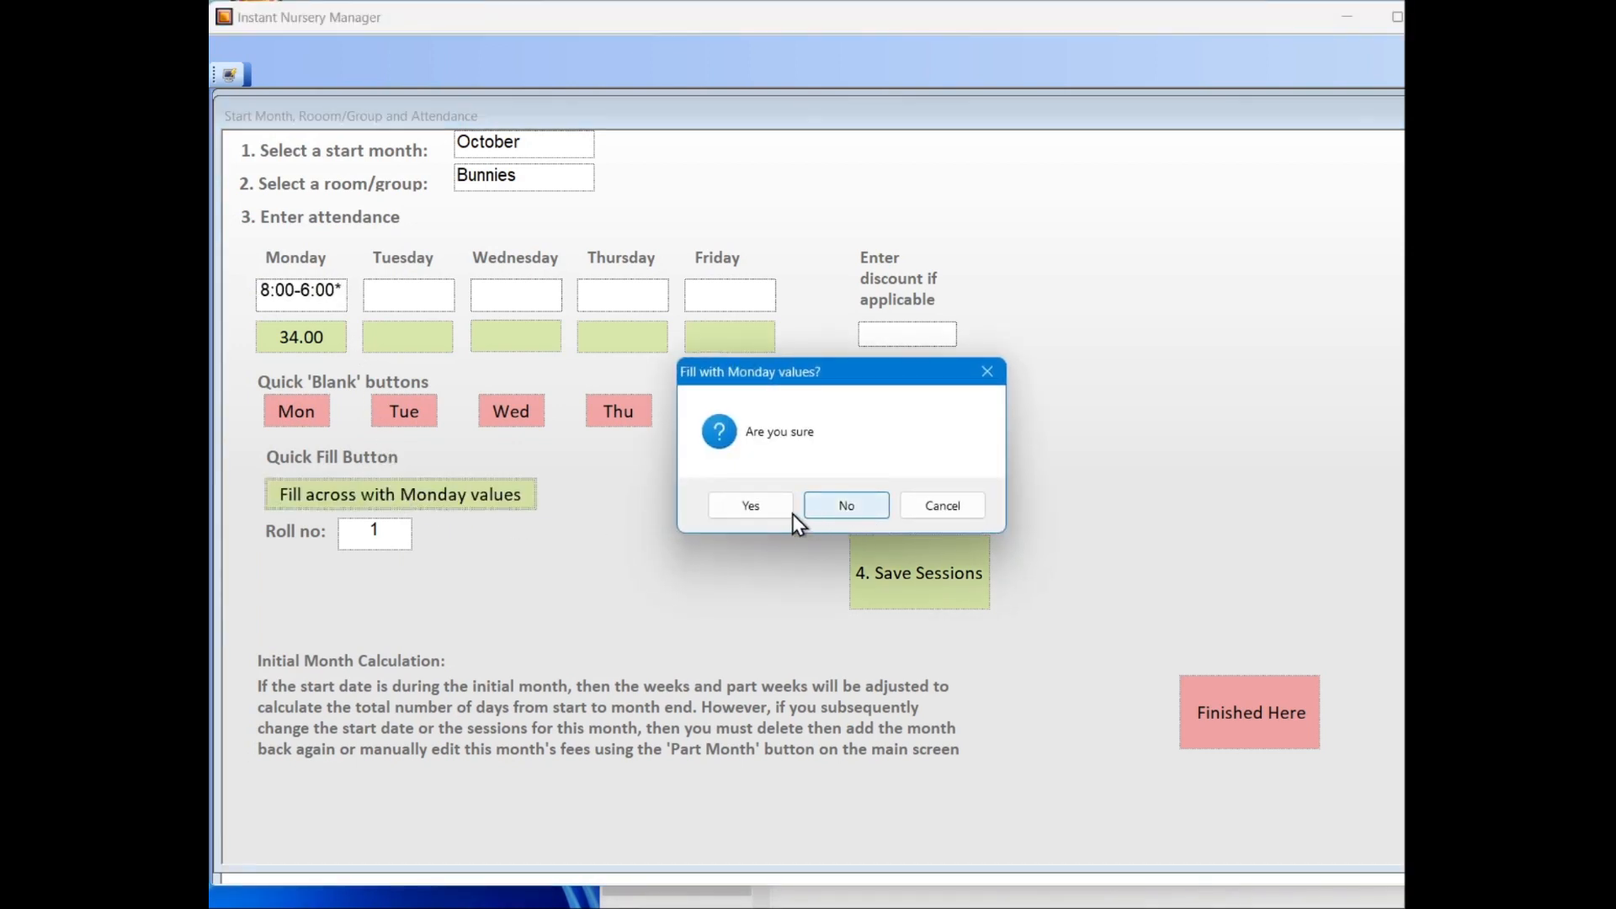
click(770, 510)
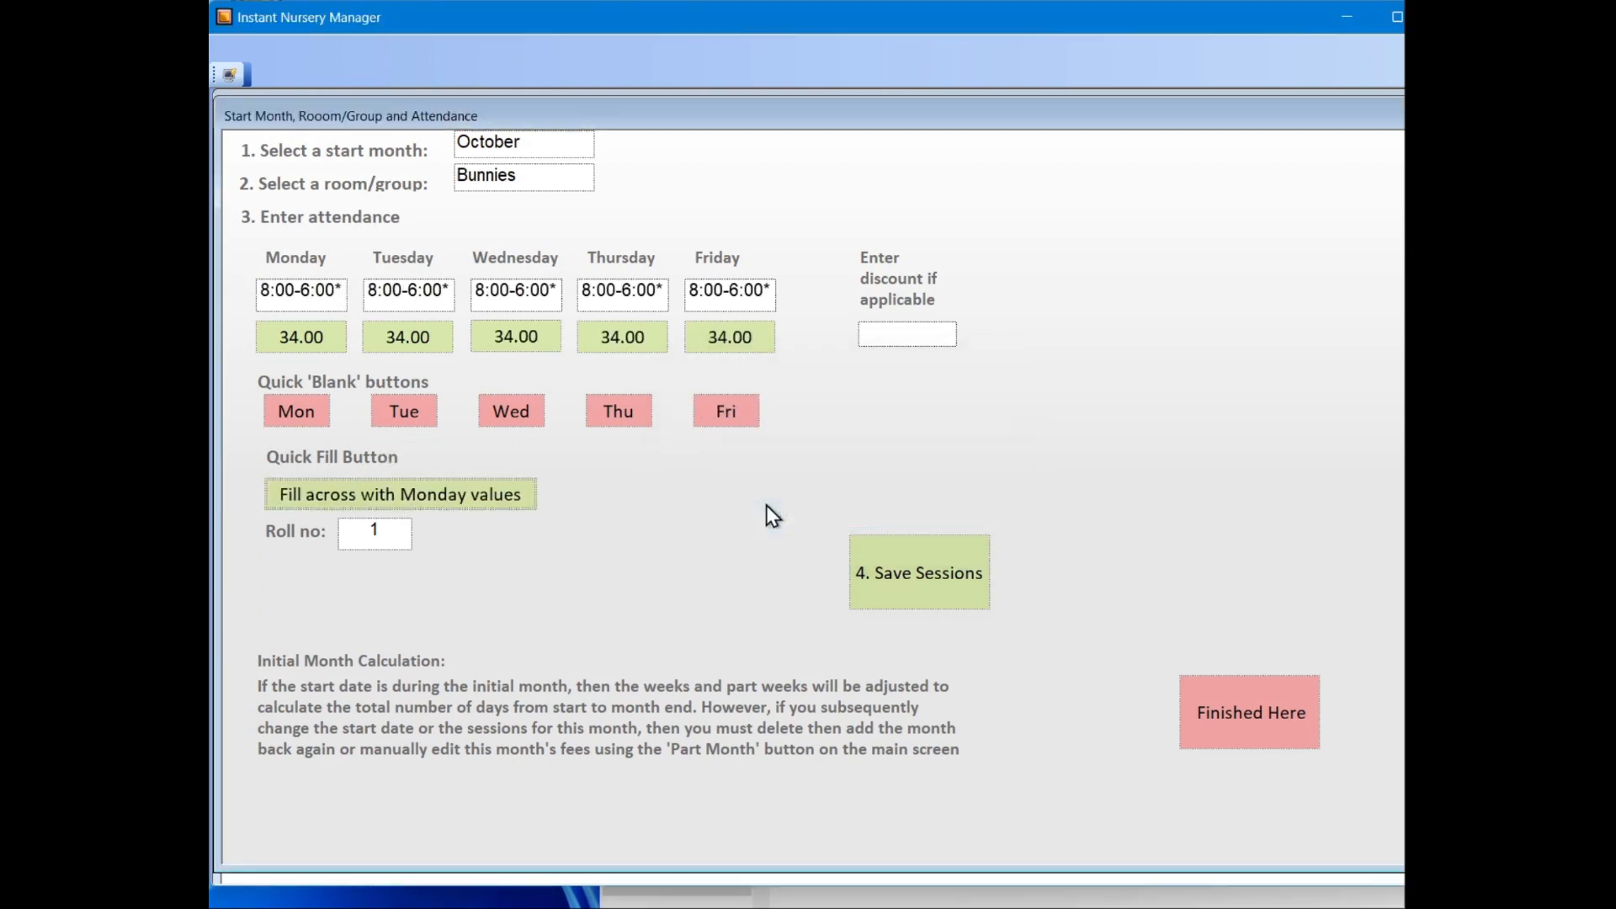
Step: Leave the discount empty, save the October sessions, and close the attendance form
click(947, 326)
click(983, 410)
click(922, 568)
click(1233, 708)
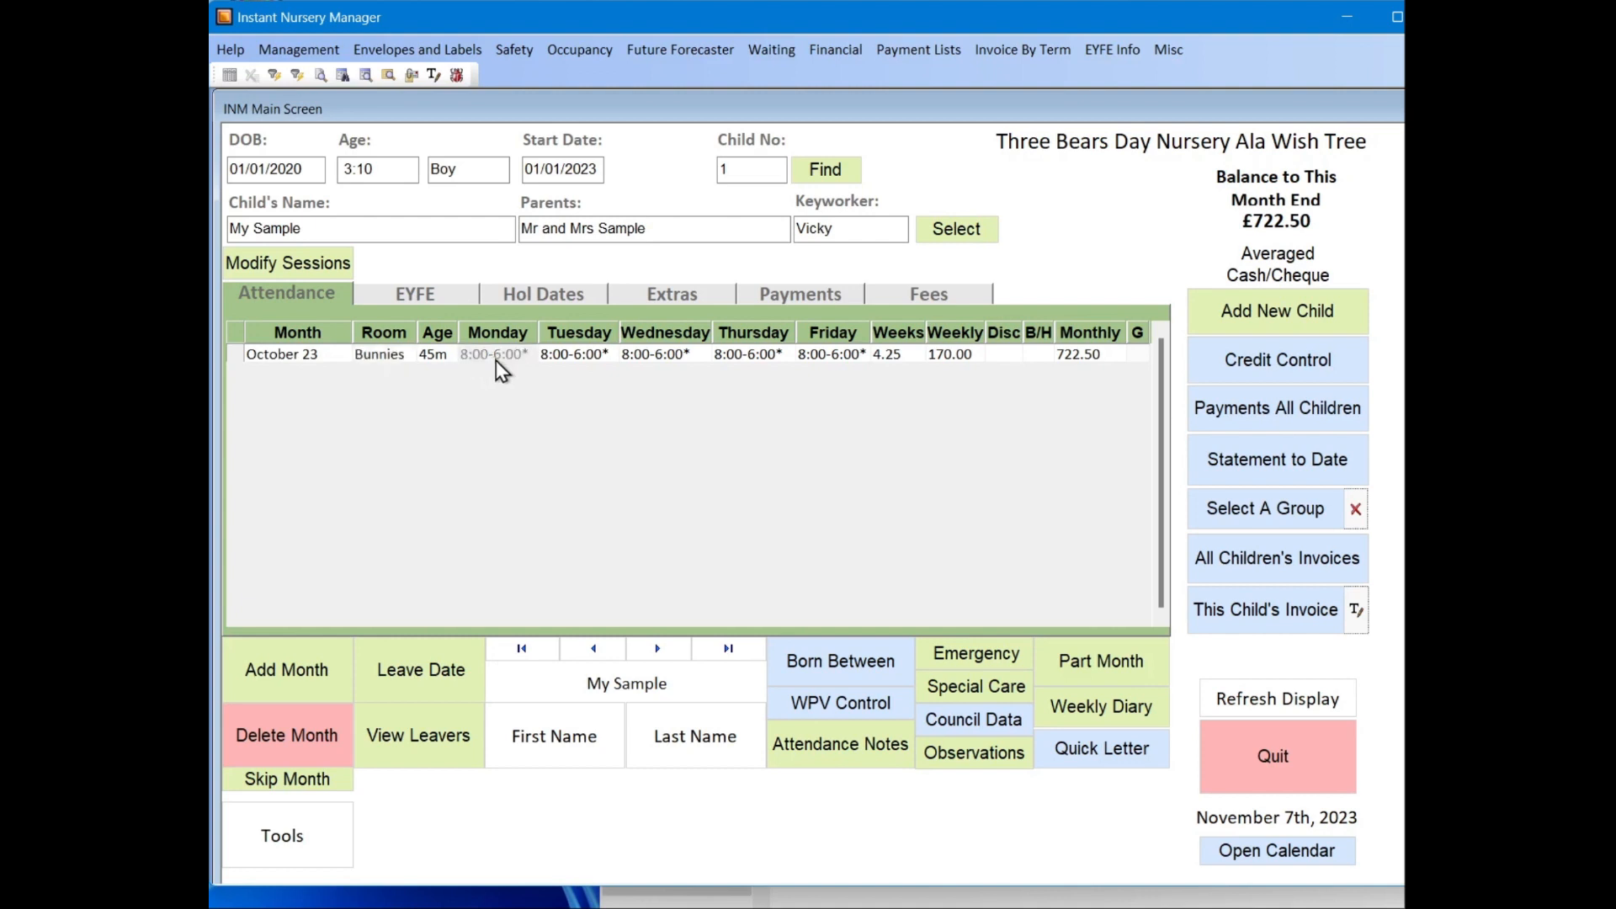
Step: Add 3 further attendance months for the child using the multi-month option
click(286, 669)
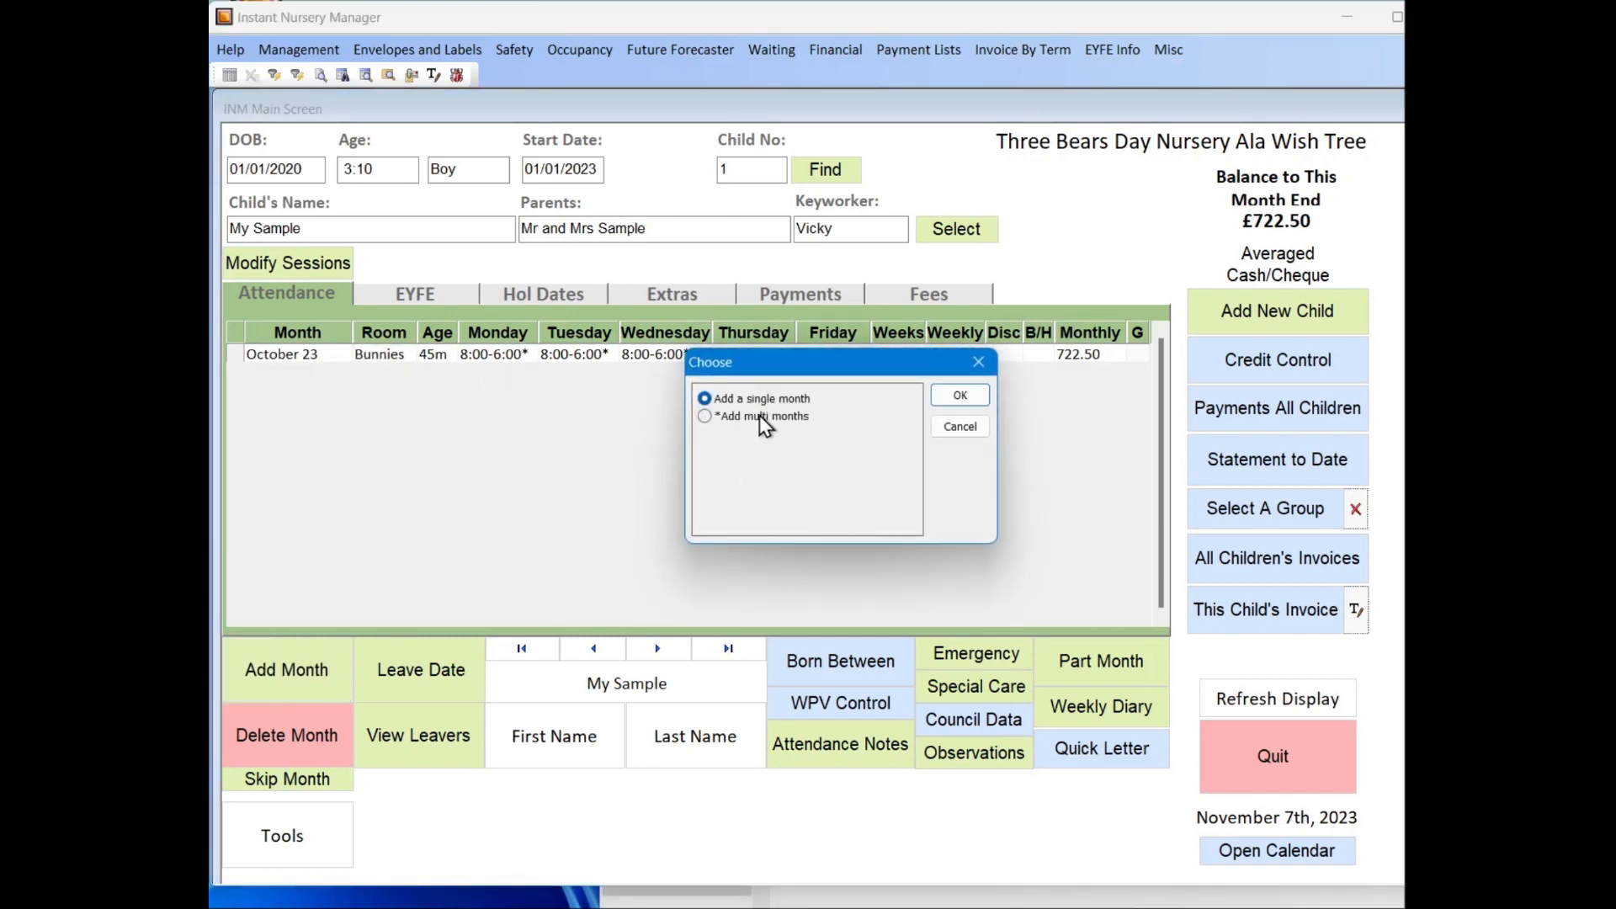
click(759, 416)
click(949, 398)
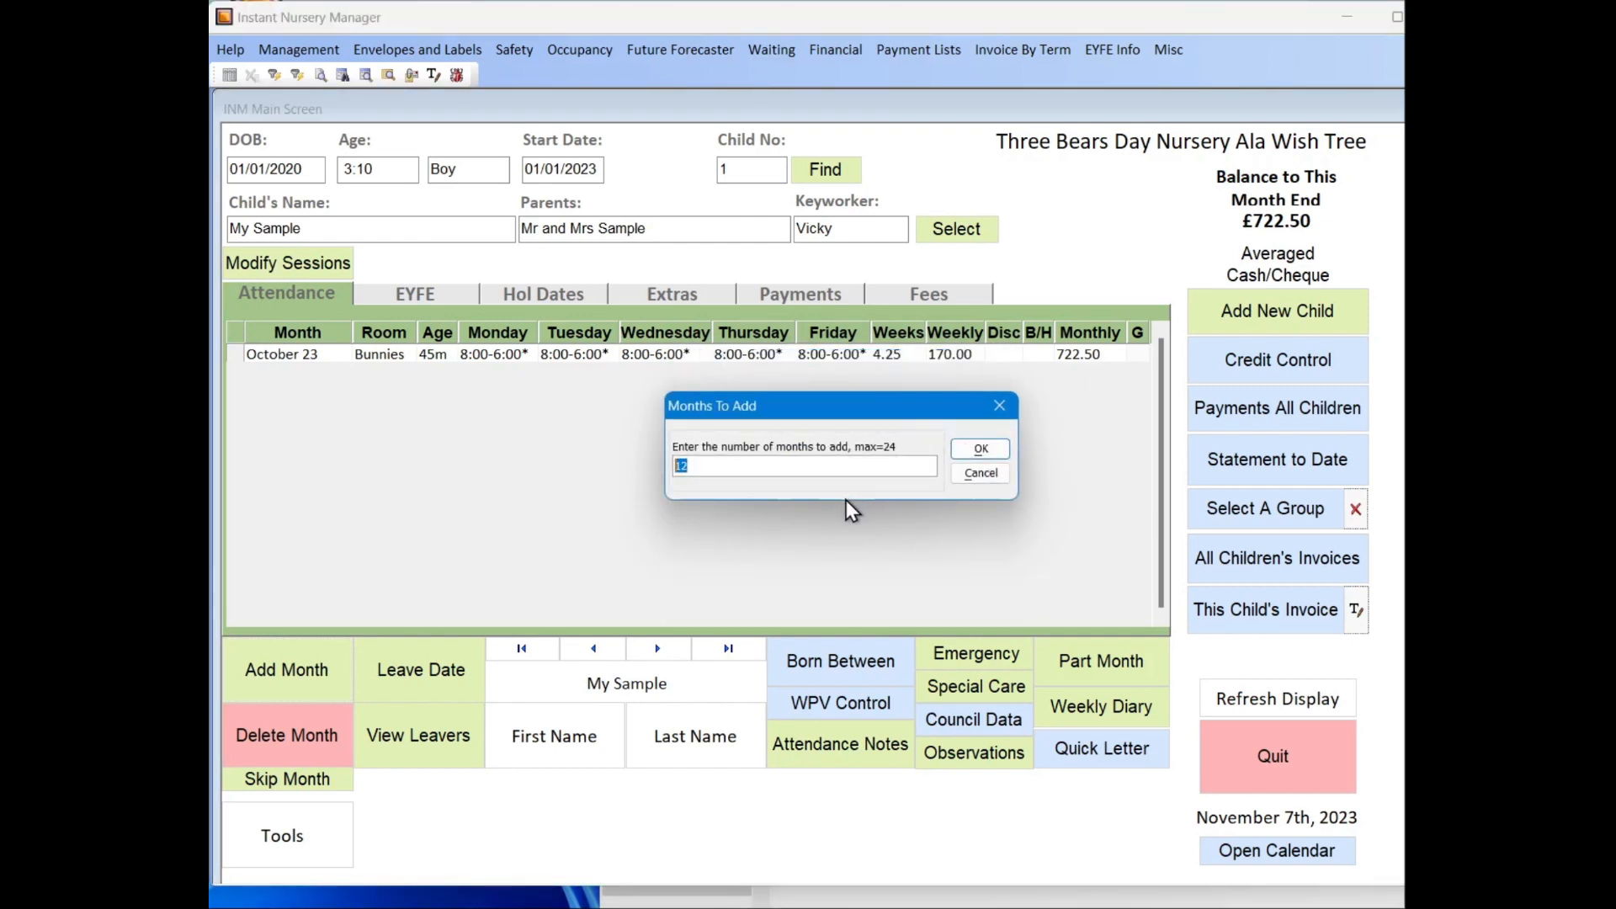
text(3)
click(980, 449)
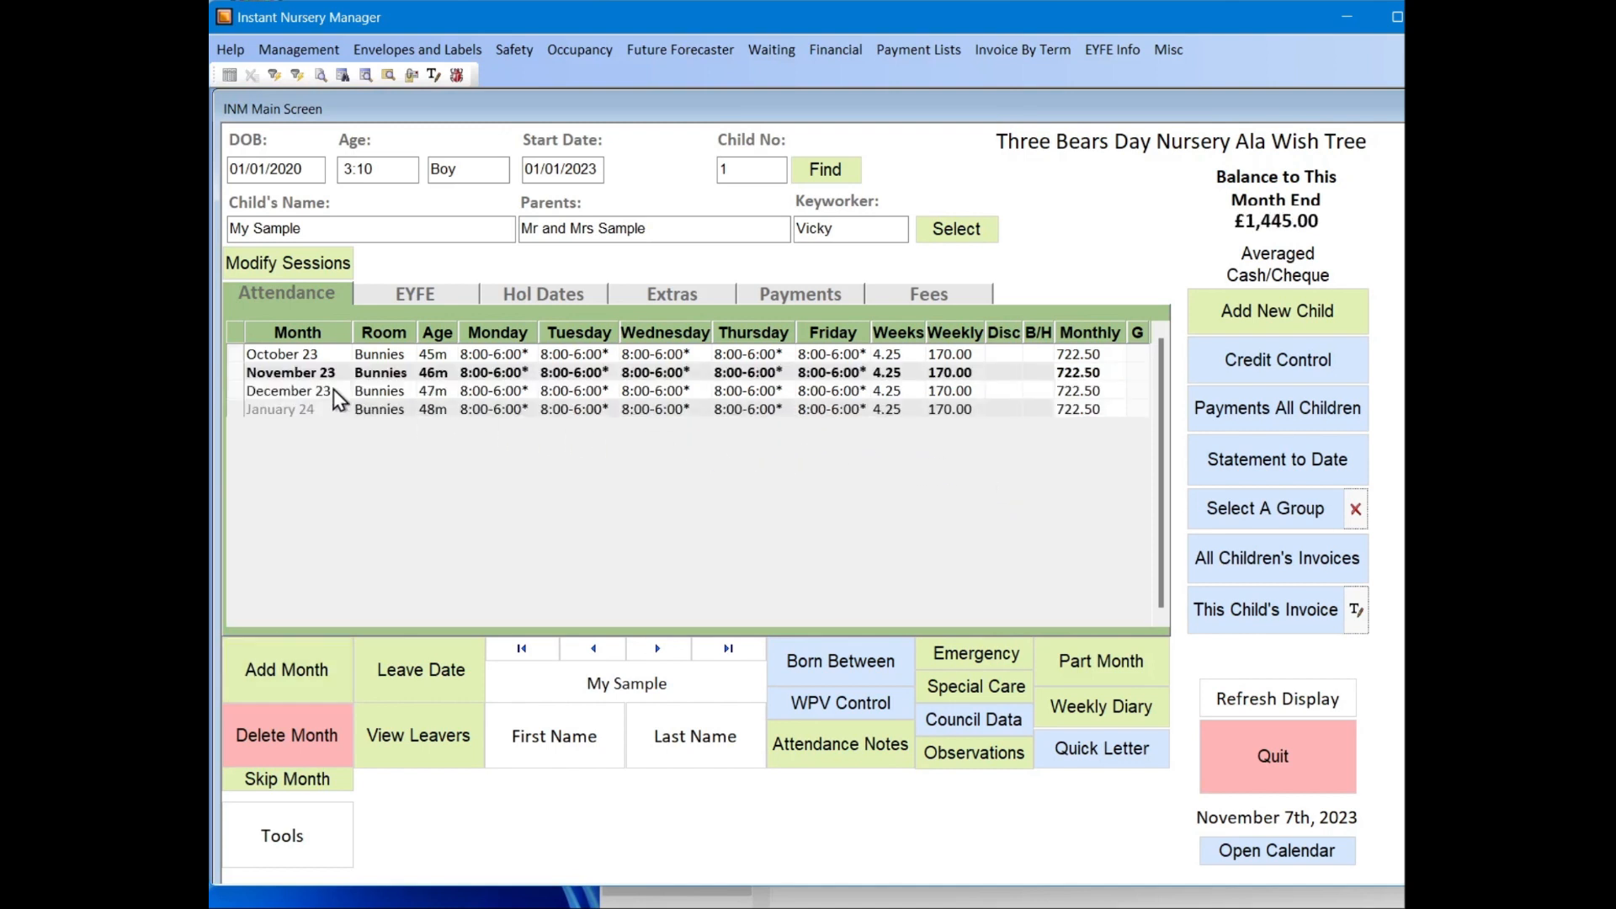
Step: Select the January 24 attendance row and open its sessions for modification
click(333, 353)
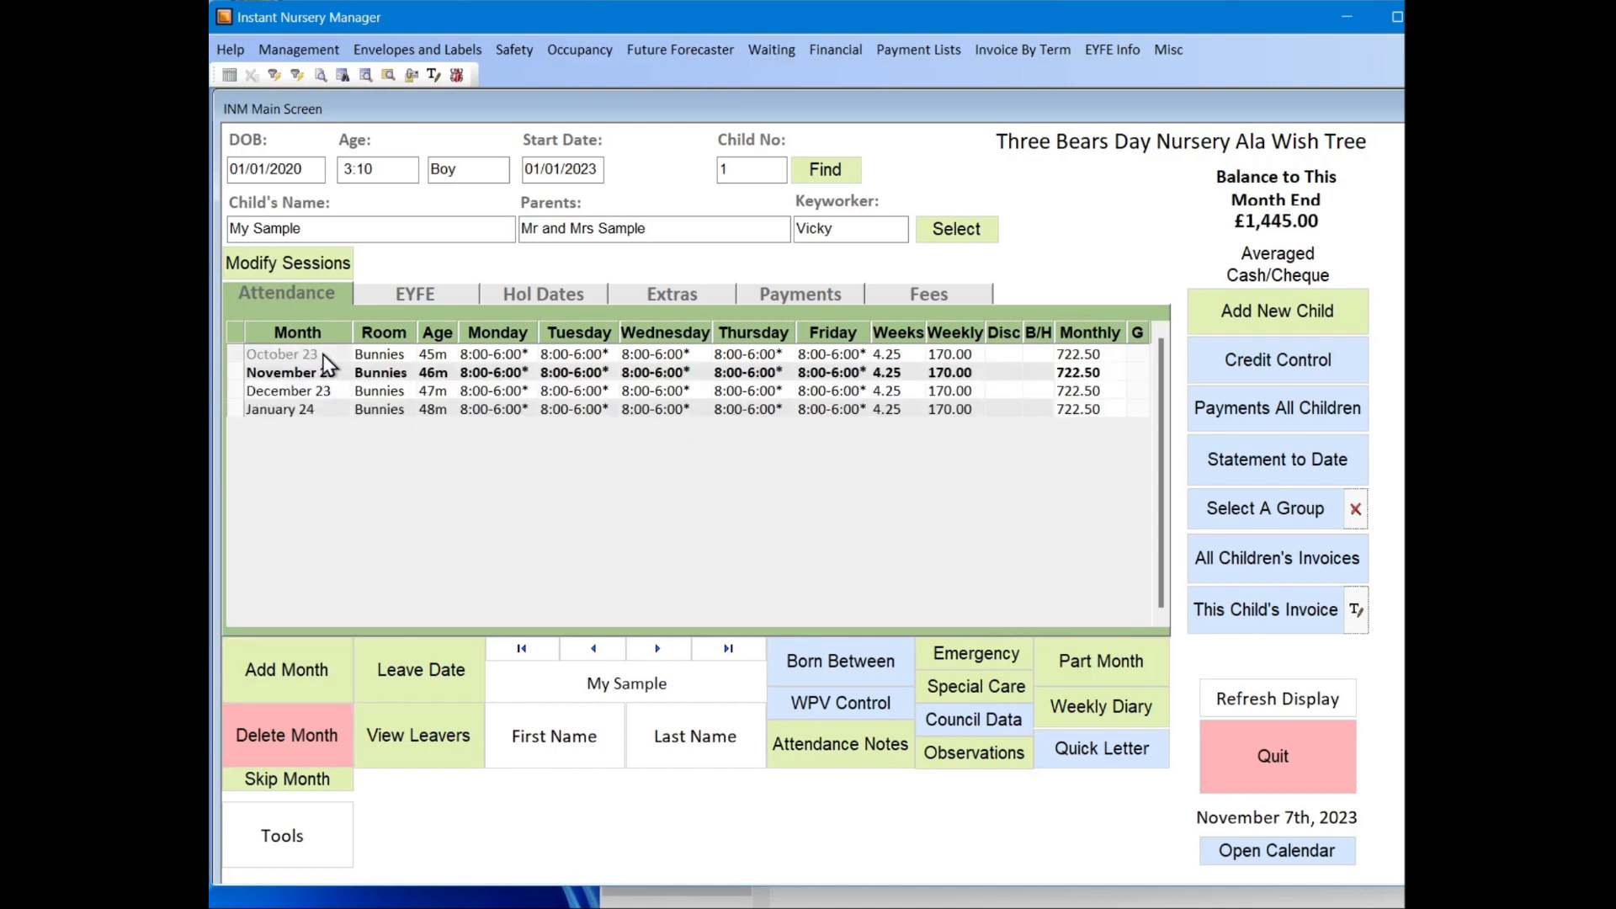
click(319, 408)
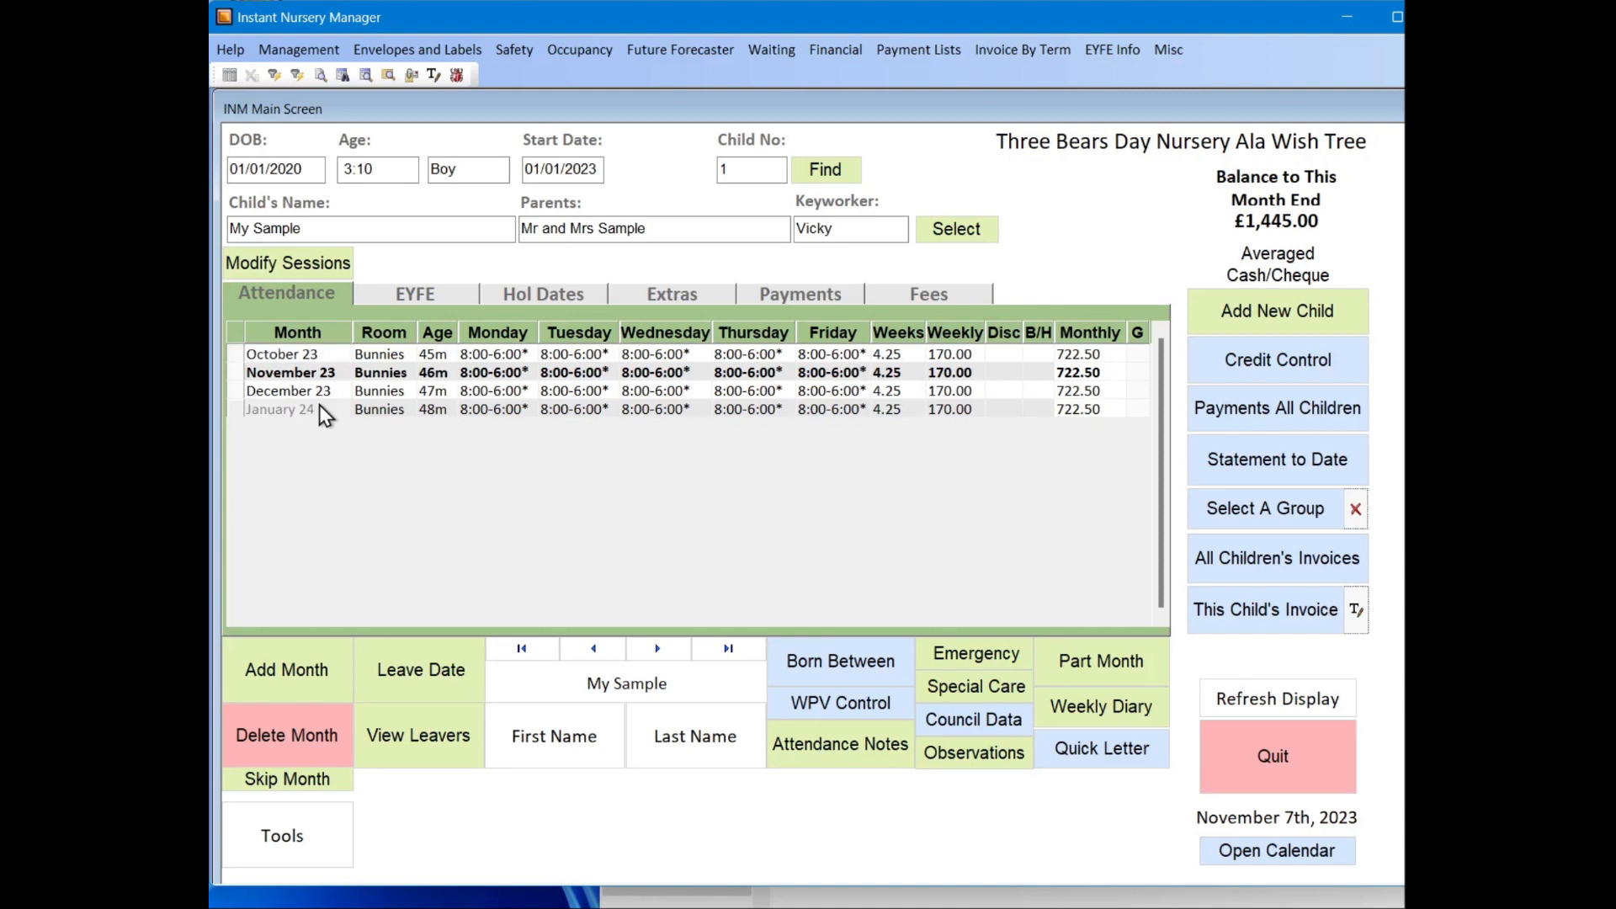
click(332, 263)
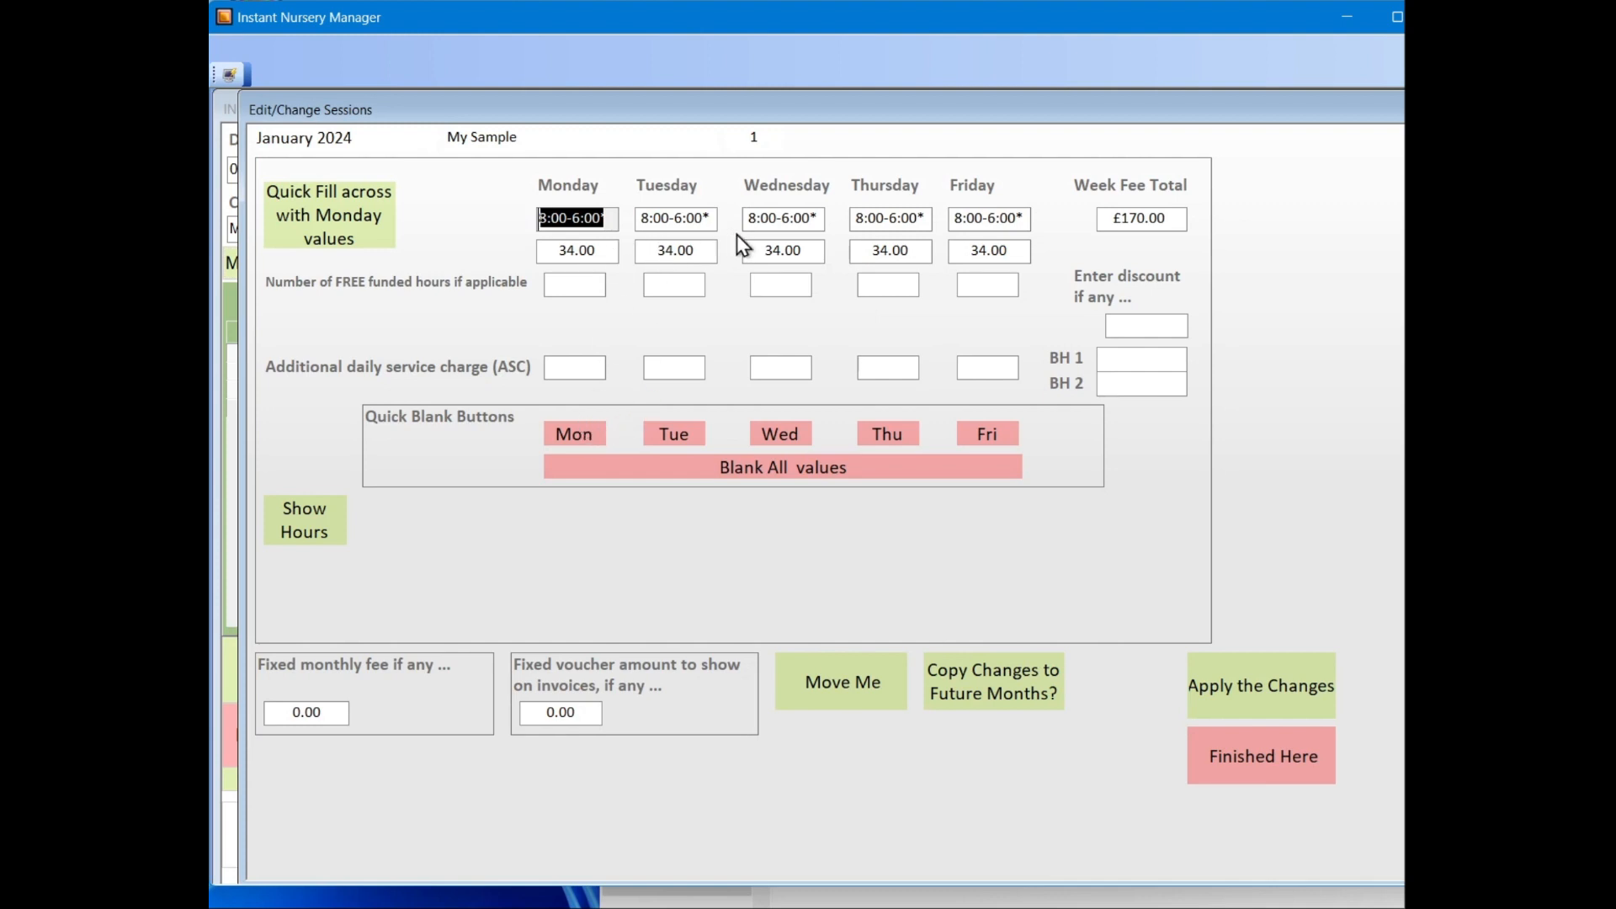
Step: Examine the daily service charge, free funded hours, fixed monthly fee, voucher amount and discount fields for January 2024
click(559, 371)
click(661, 367)
click(578, 290)
click(671, 288)
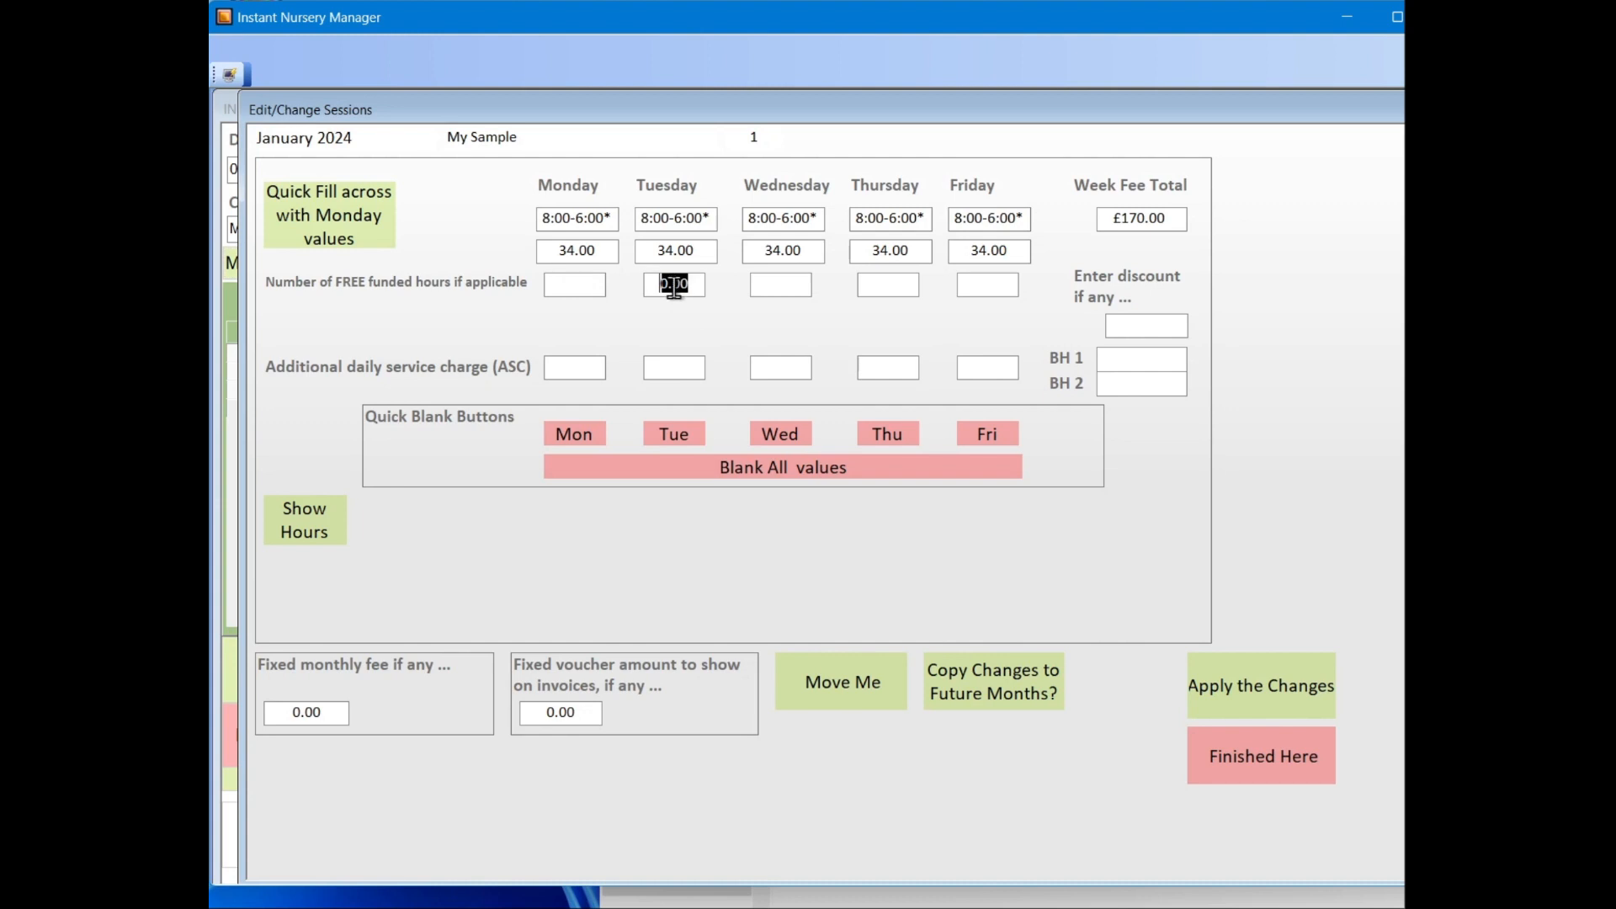
click(776, 290)
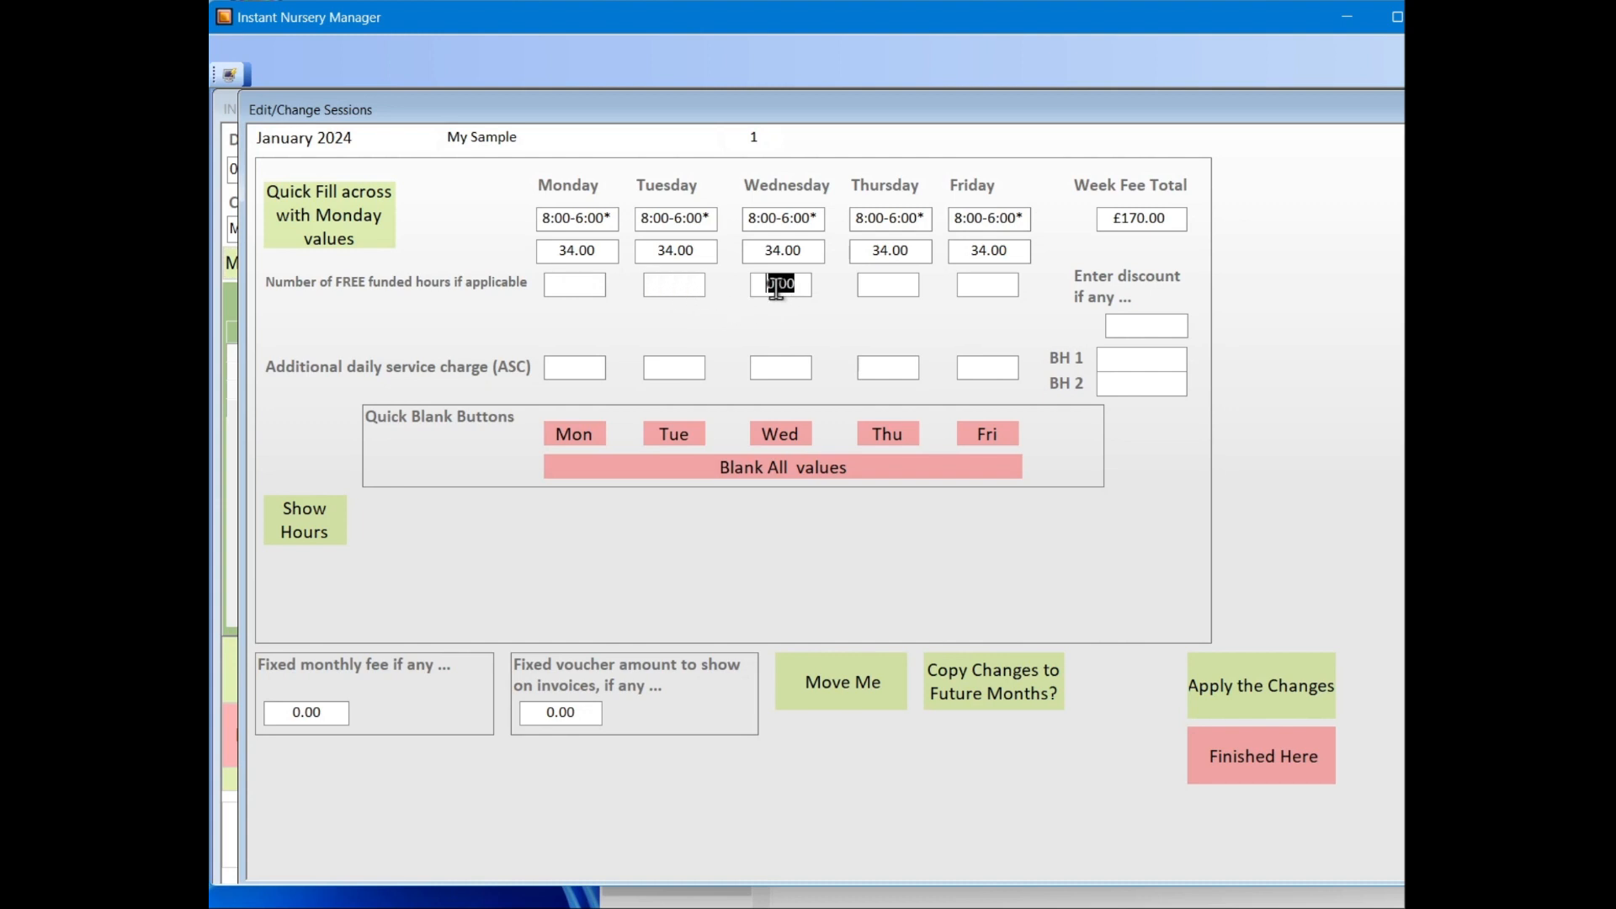
click(315, 713)
click(560, 711)
click(1181, 326)
click(1216, 339)
Step: View the room choices for moving the child and cancel them, then apply the session form and close it
click(825, 666)
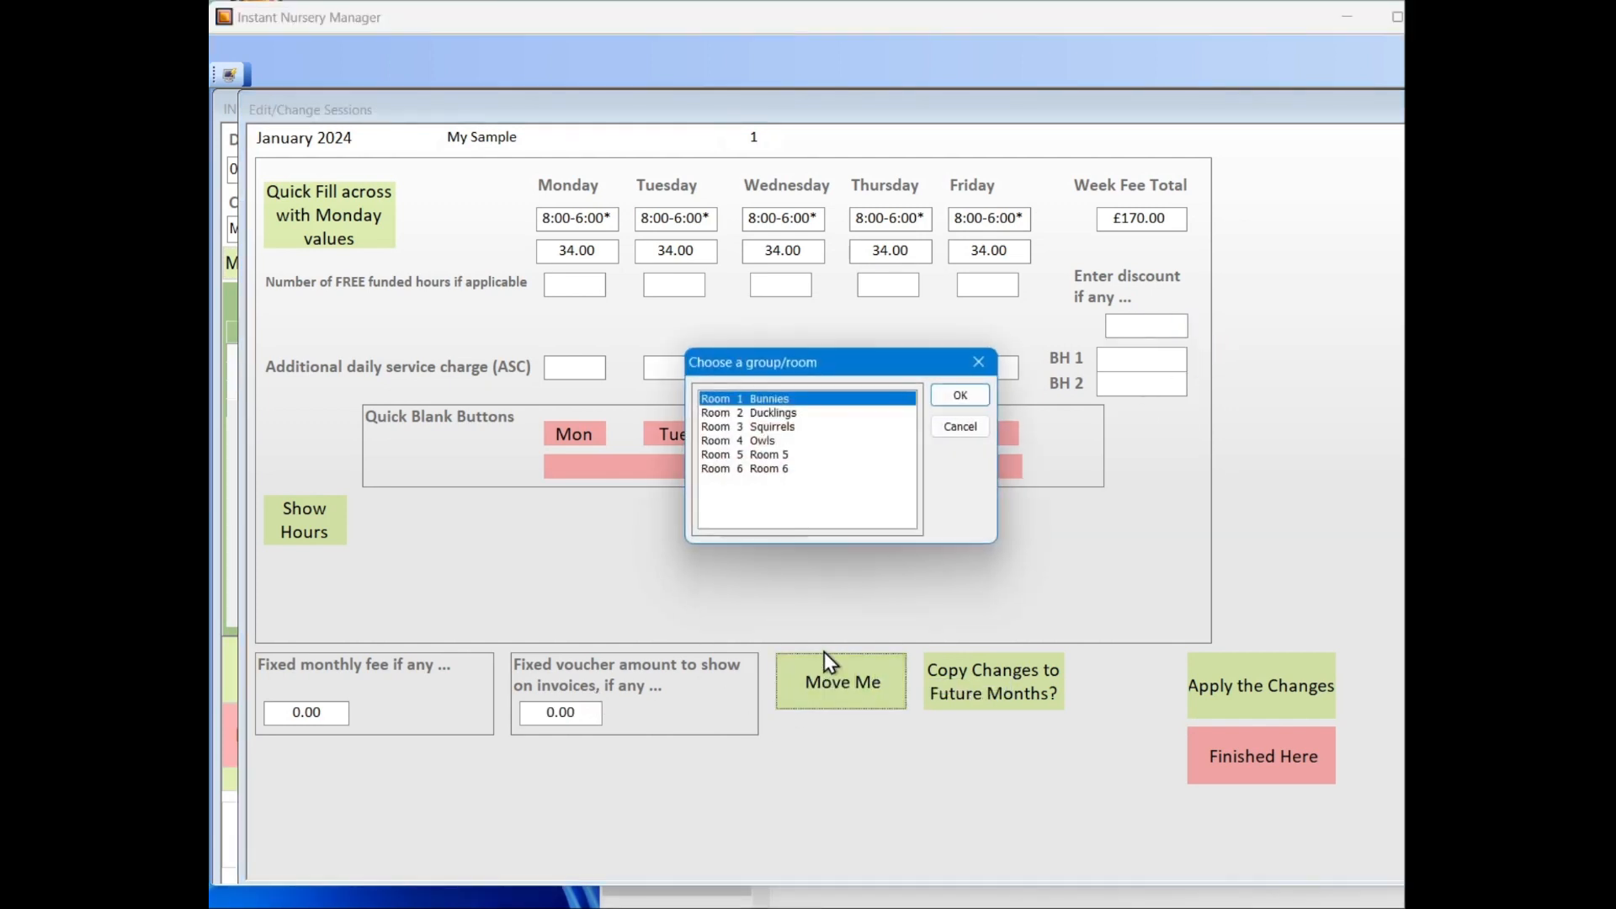
click(961, 427)
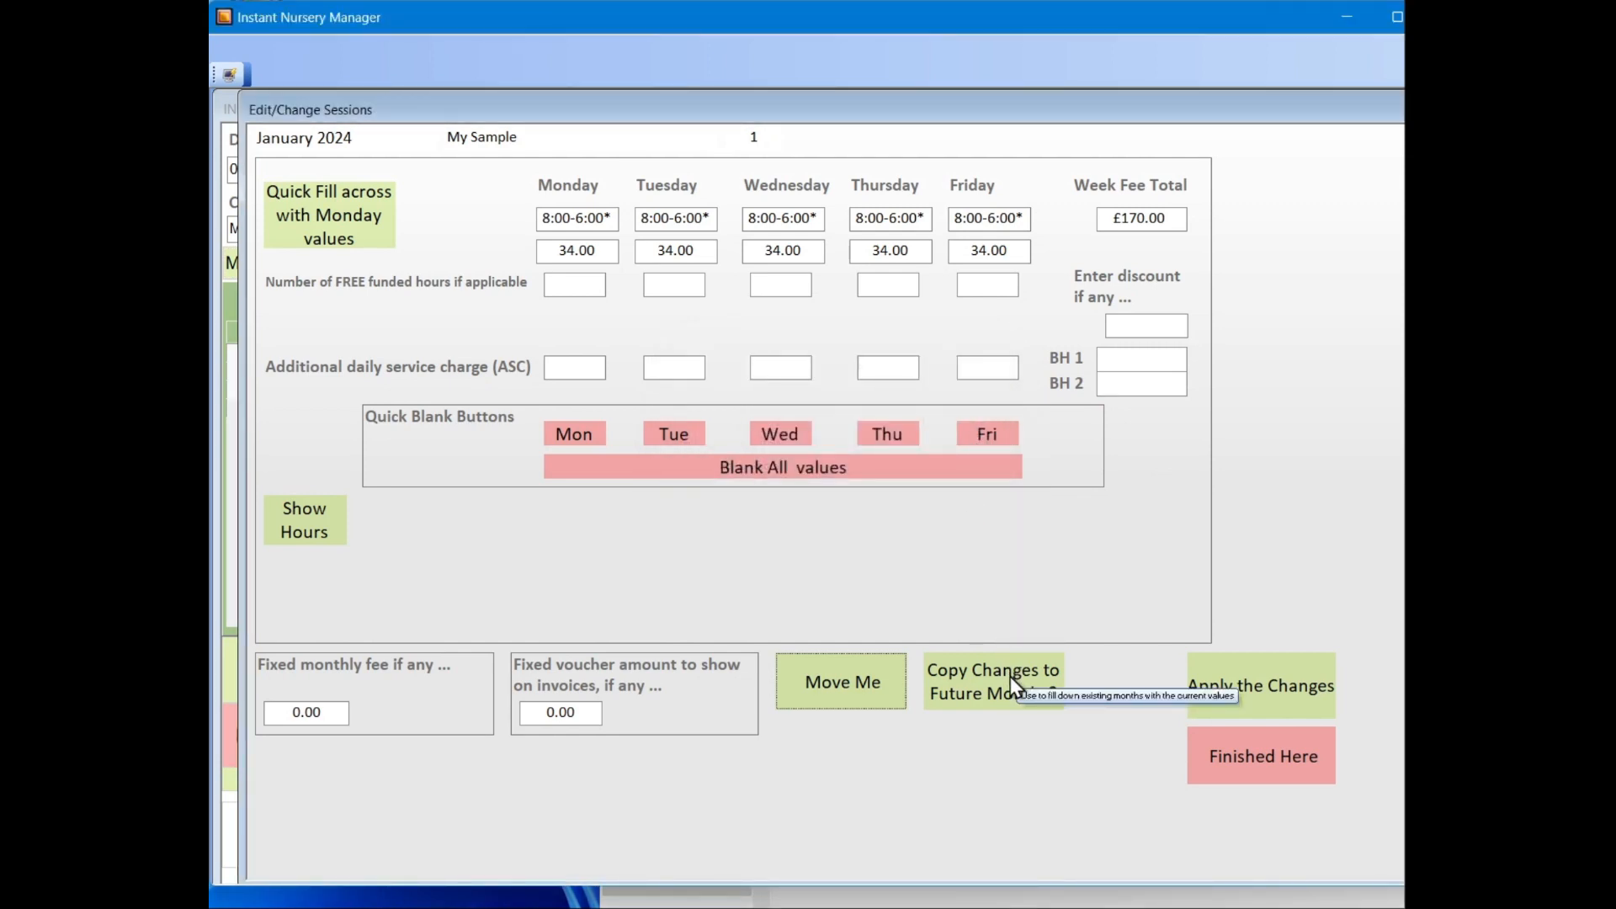
click(1270, 707)
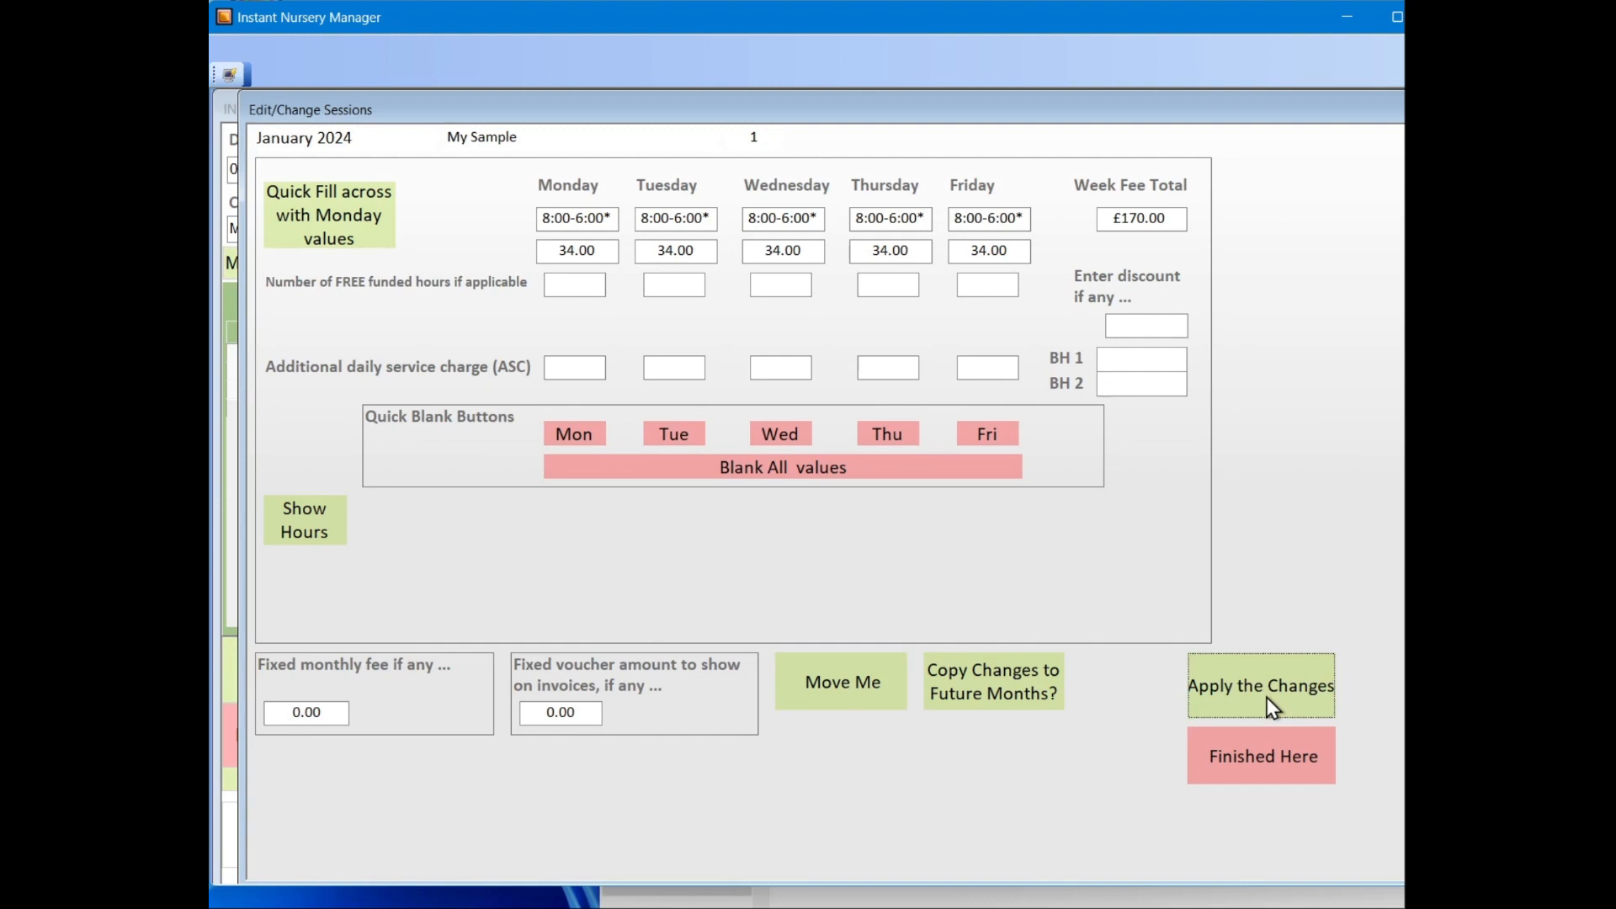
click(1269, 756)
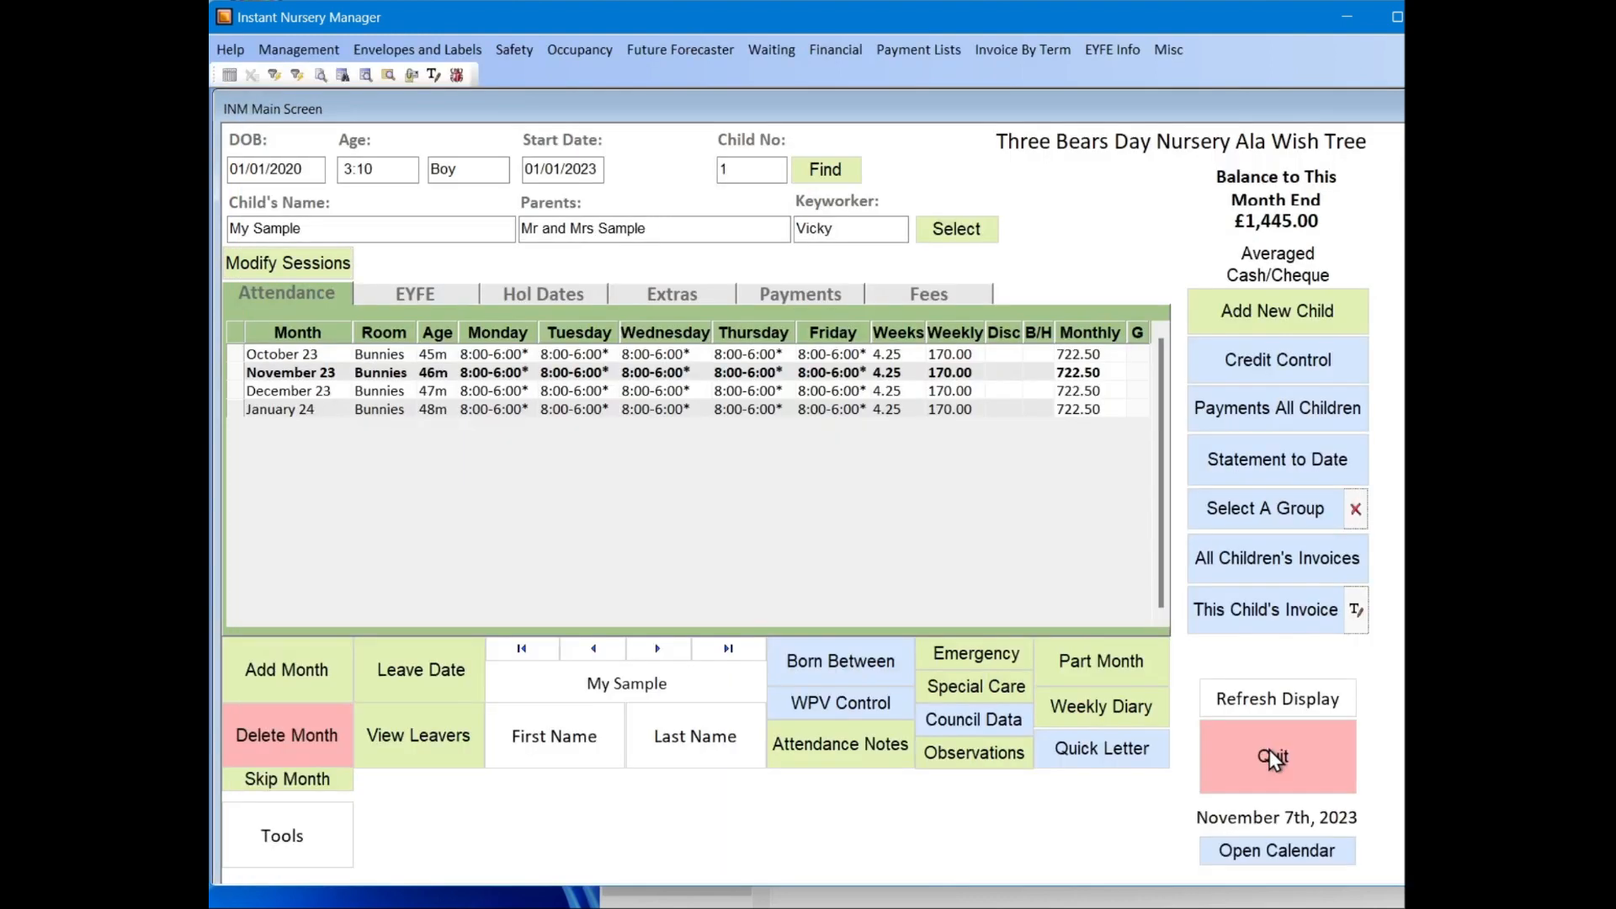
Step: Open the batch month form for all children and choose February of Next Year
click(317, 53)
click(337, 76)
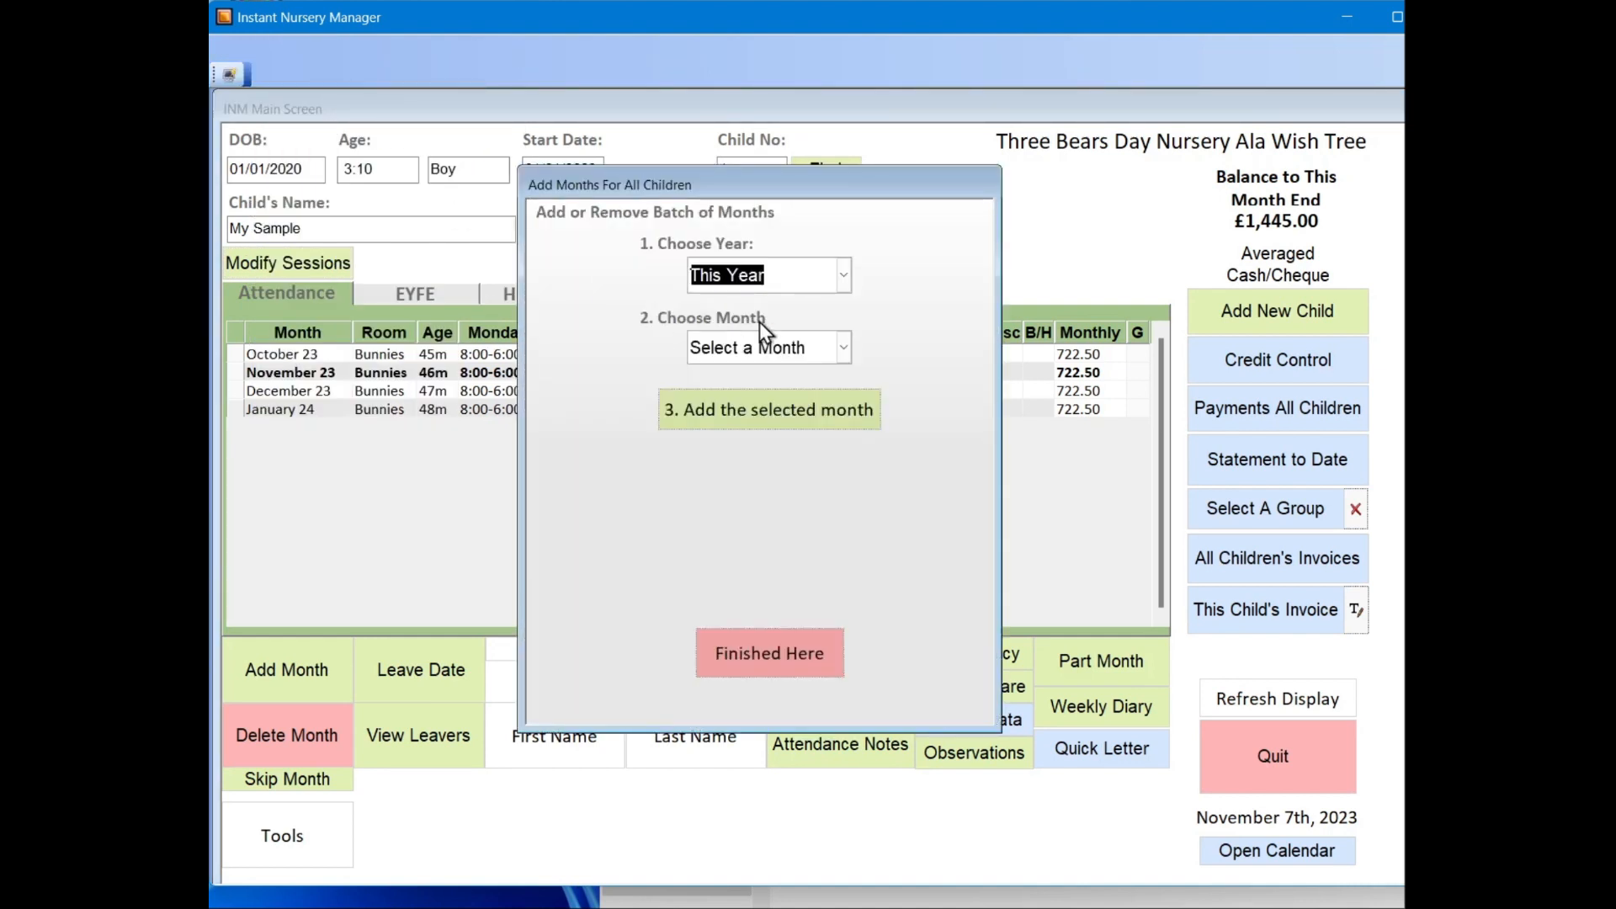
click(843, 347)
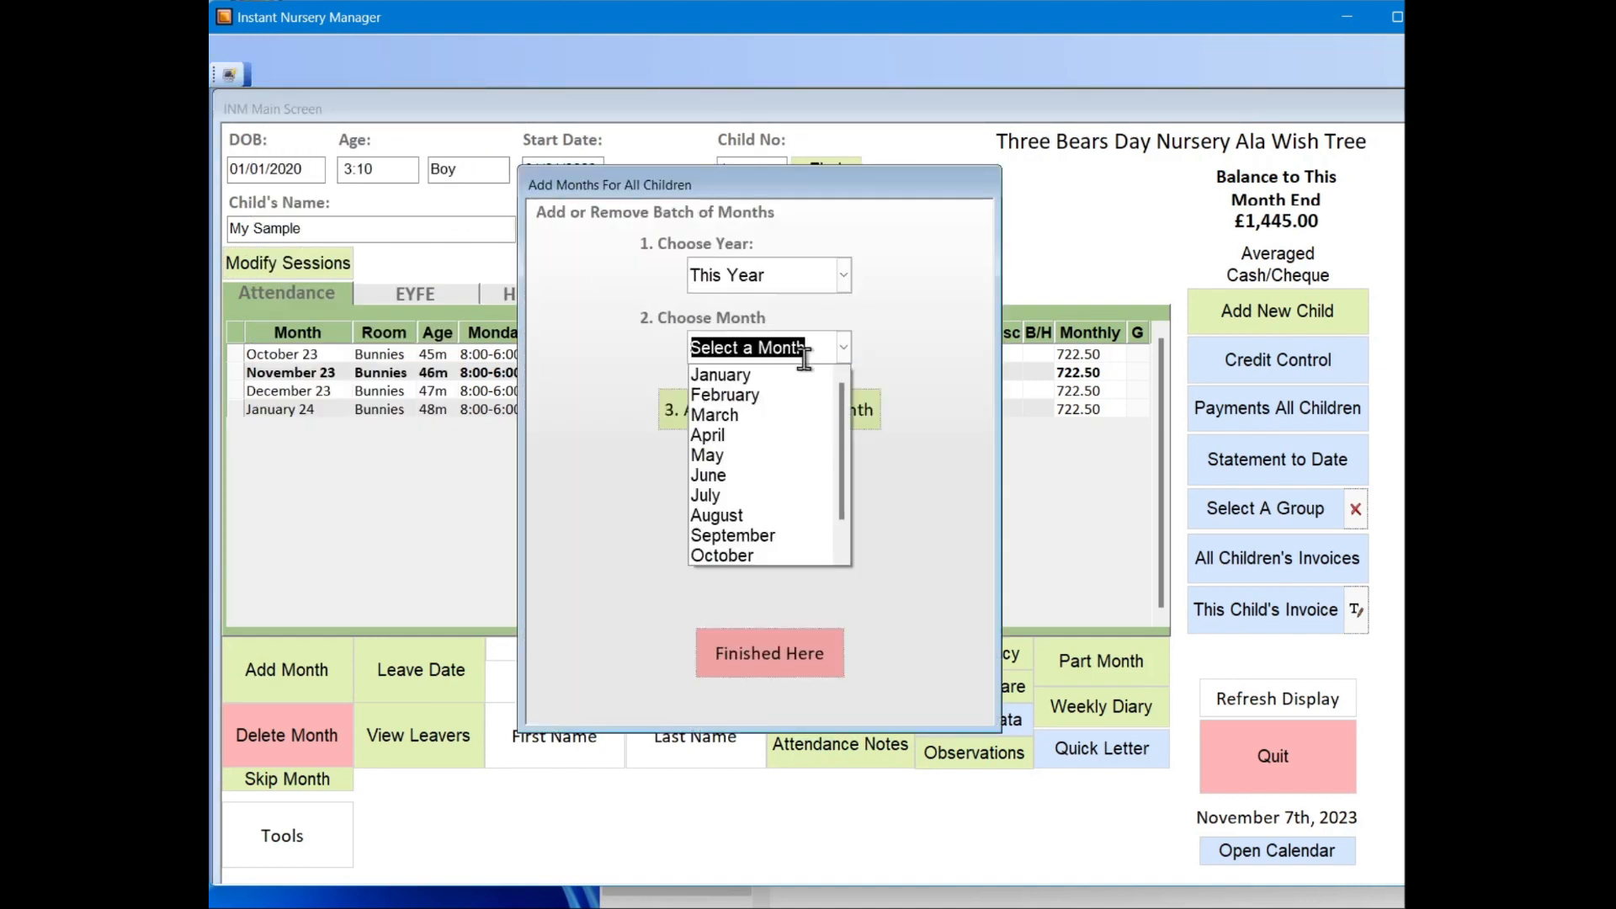
scroll(749, 498, down, 1)
scroll(759, 483, up, 1)
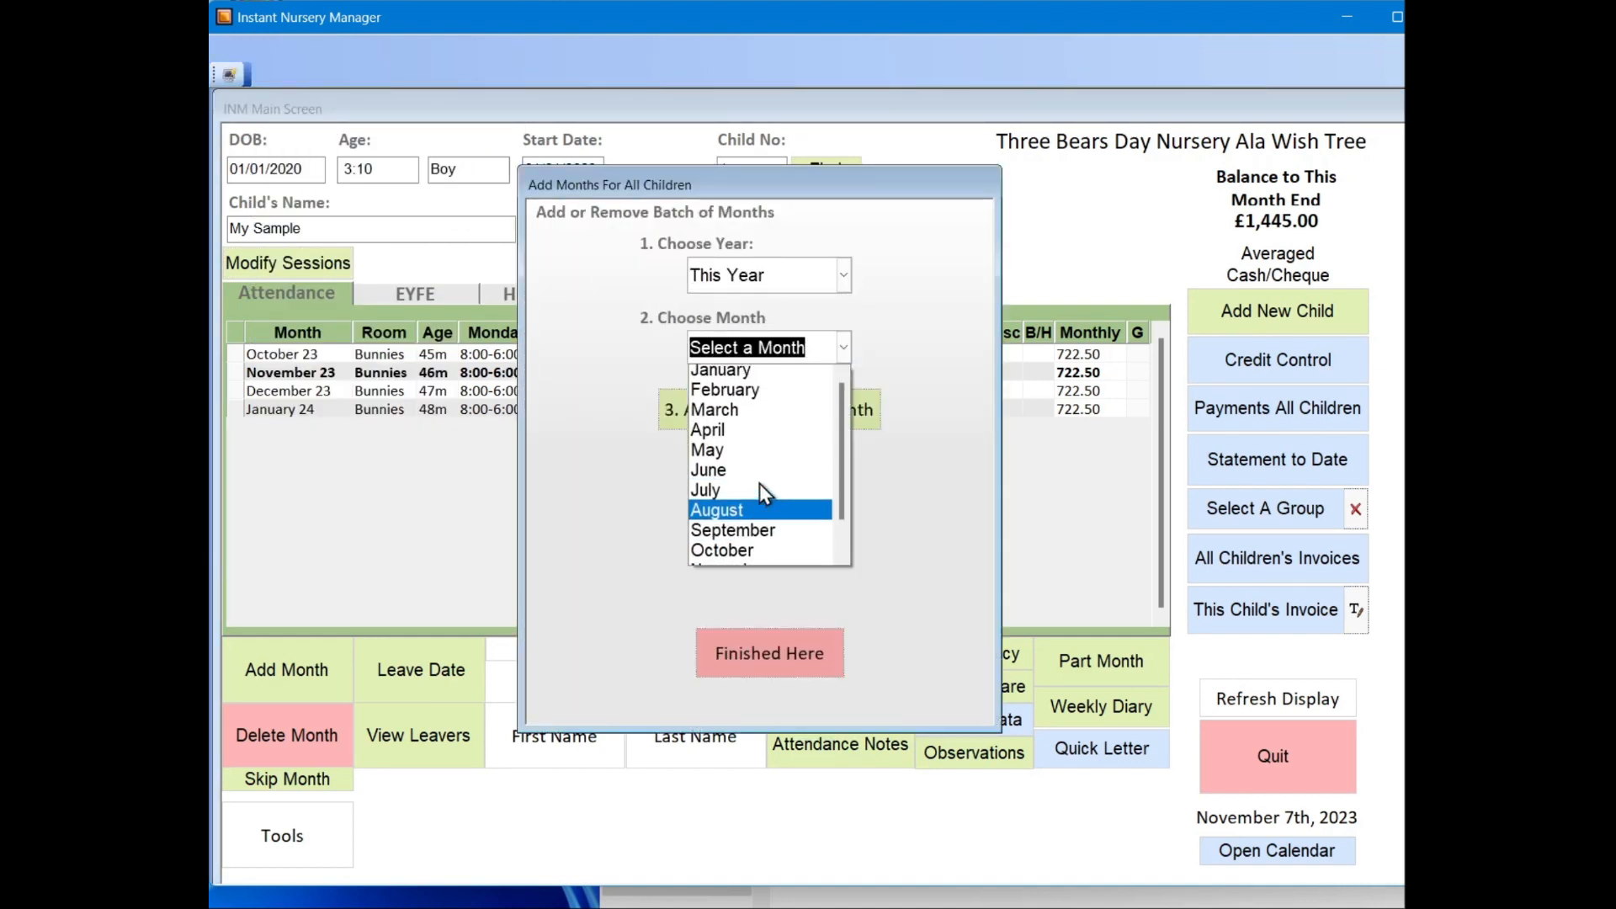
click(725, 394)
click(843, 275)
click(791, 323)
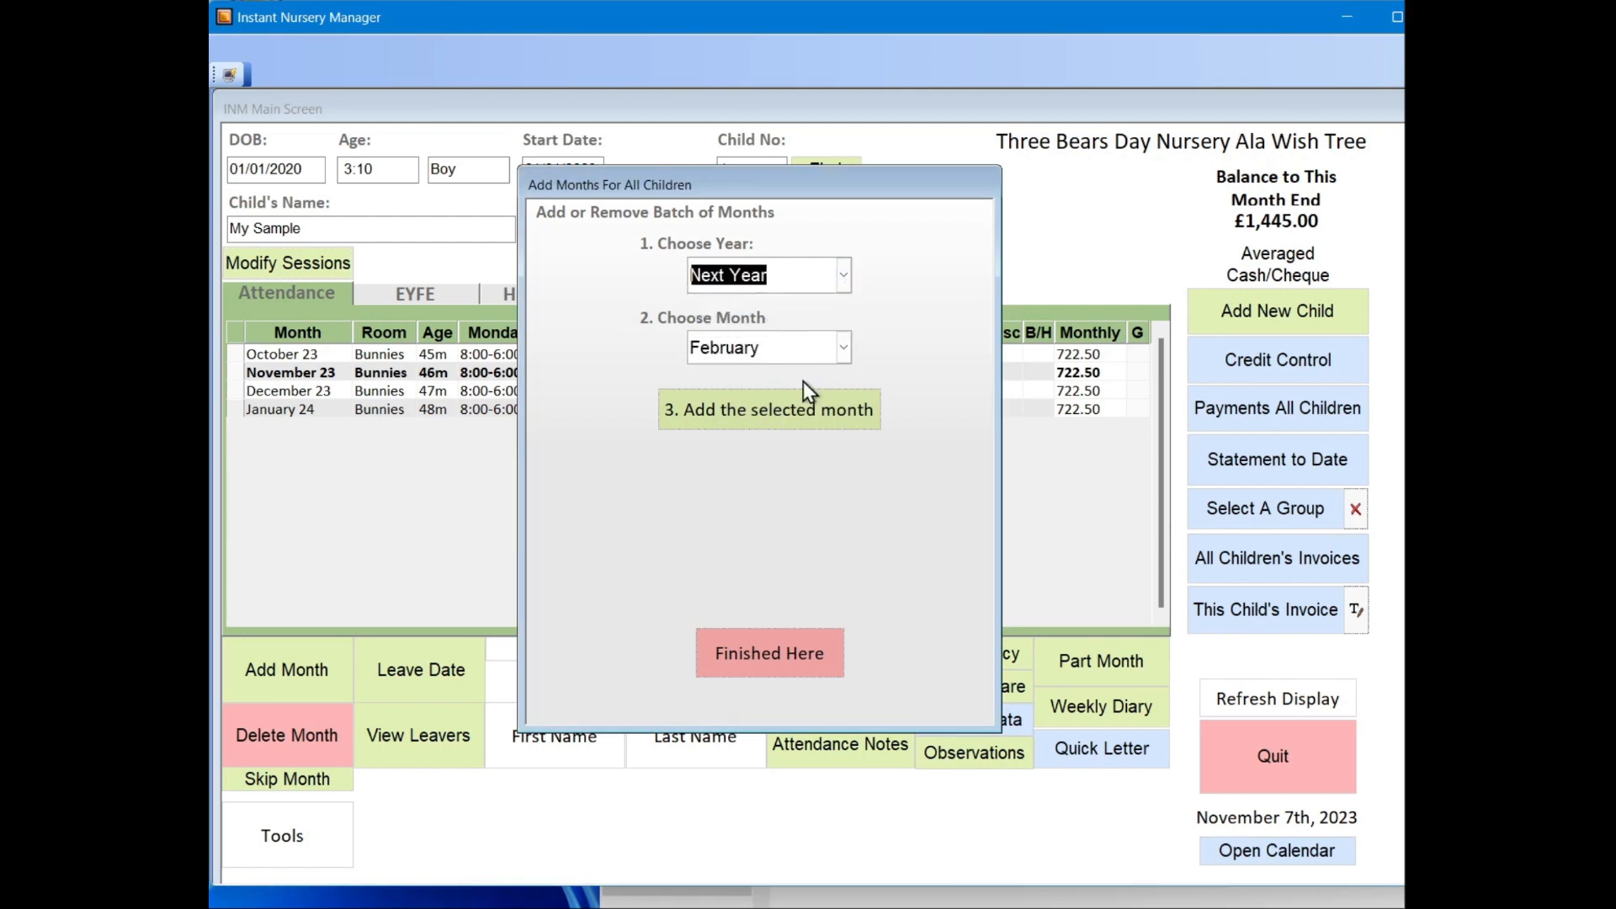
Step: Add the selected month for all children, finish the batch form, and check the attendance lists of adjacent child records
click(787, 411)
click(788, 504)
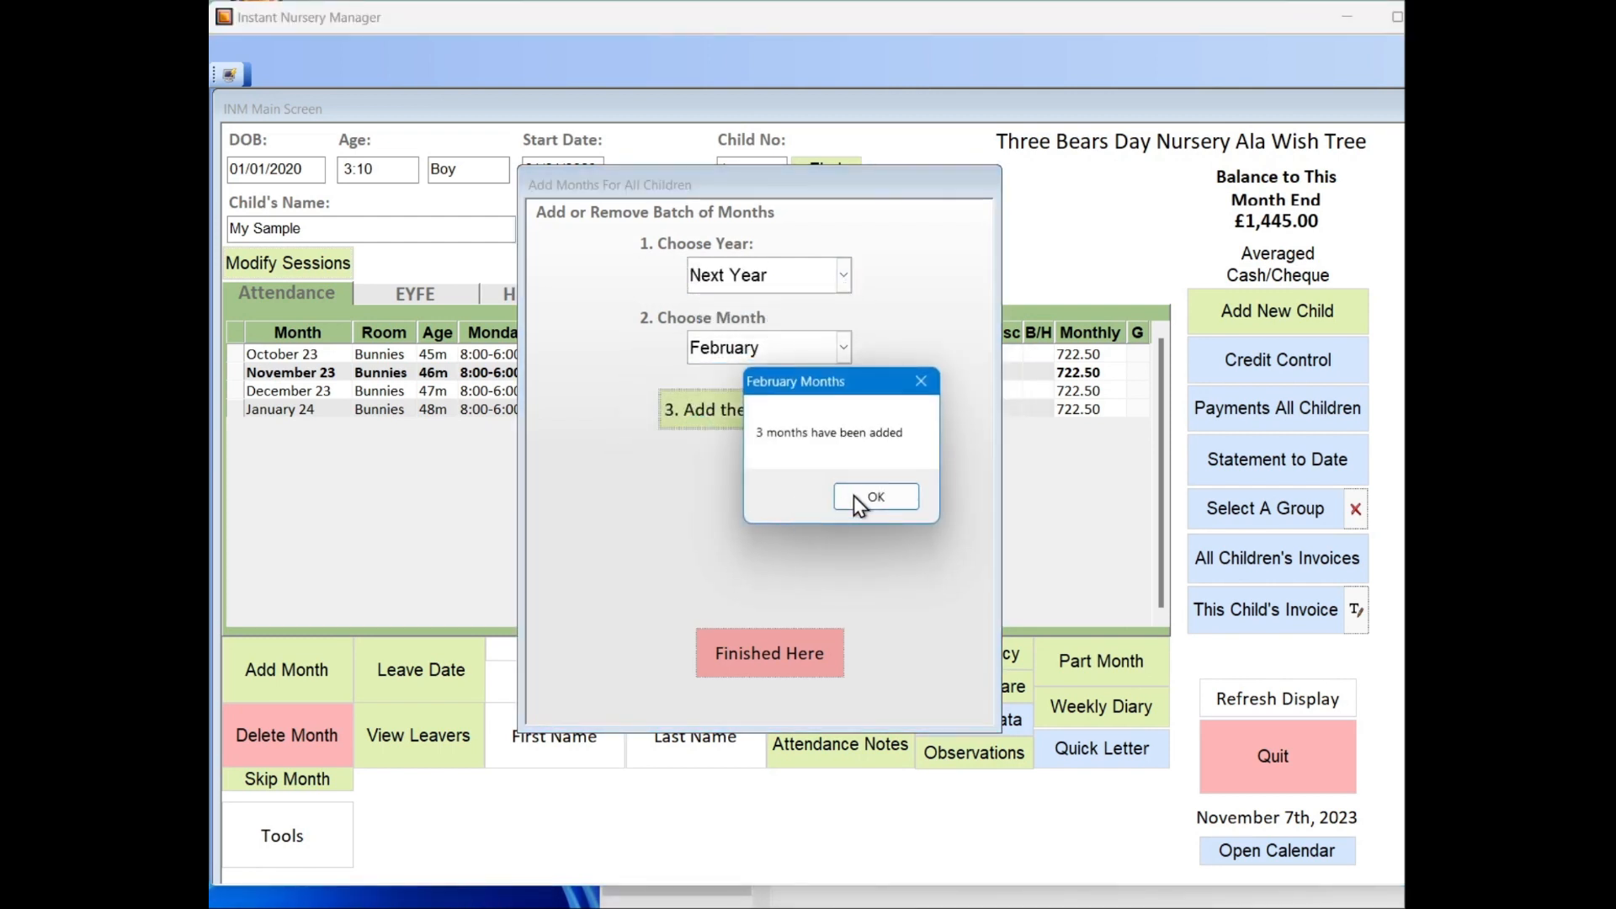
click(853, 497)
click(886, 503)
click(880, 512)
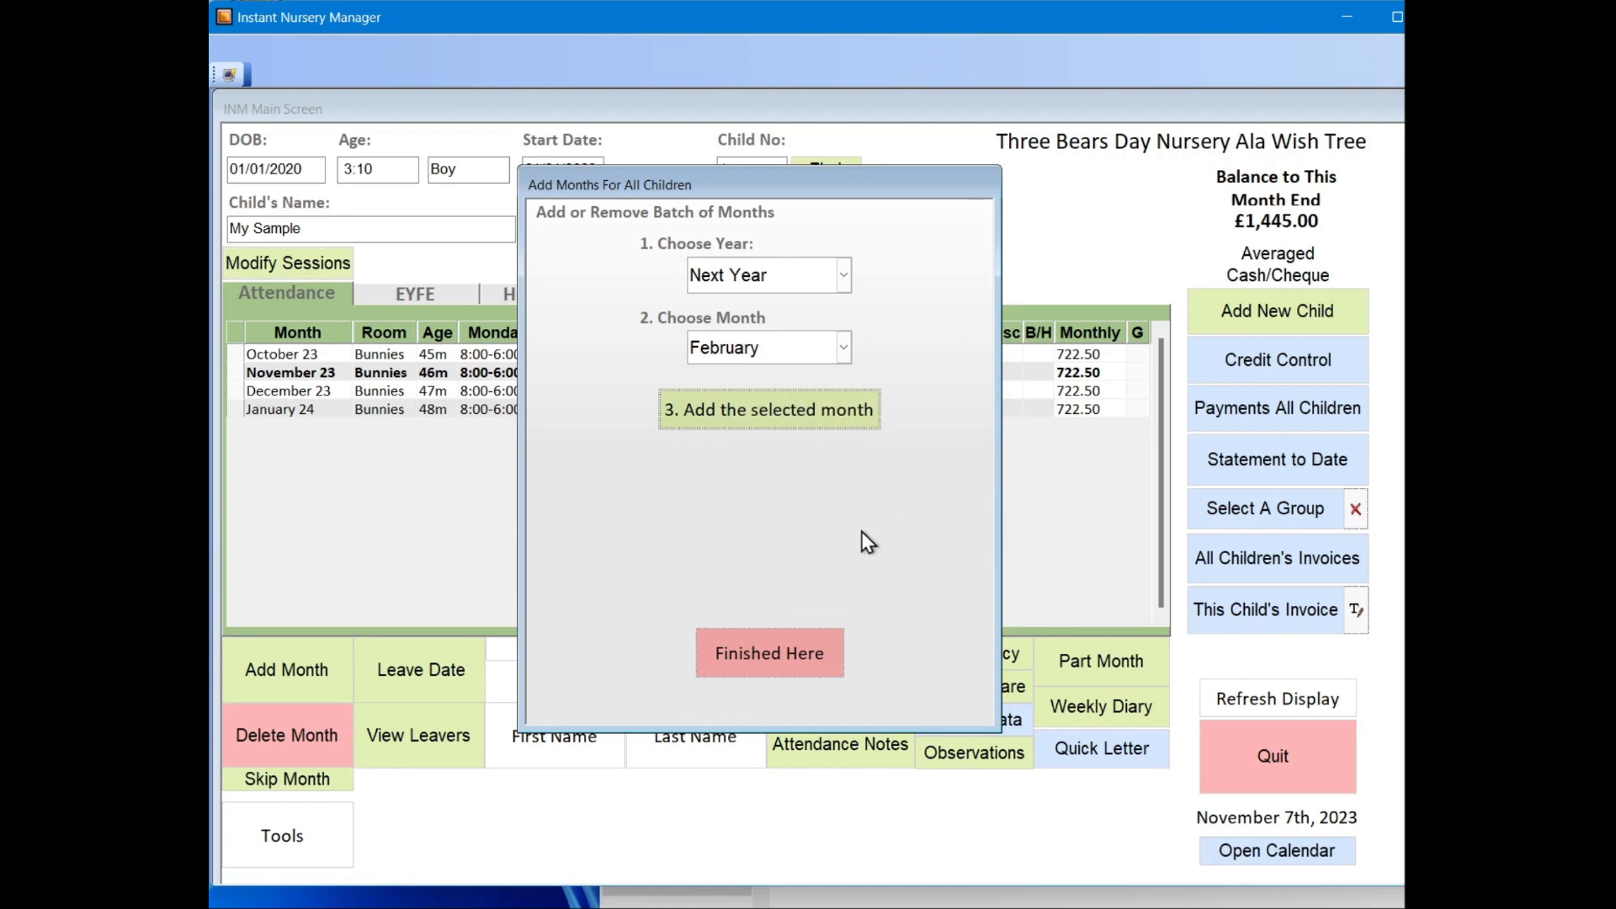
click(799, 652)
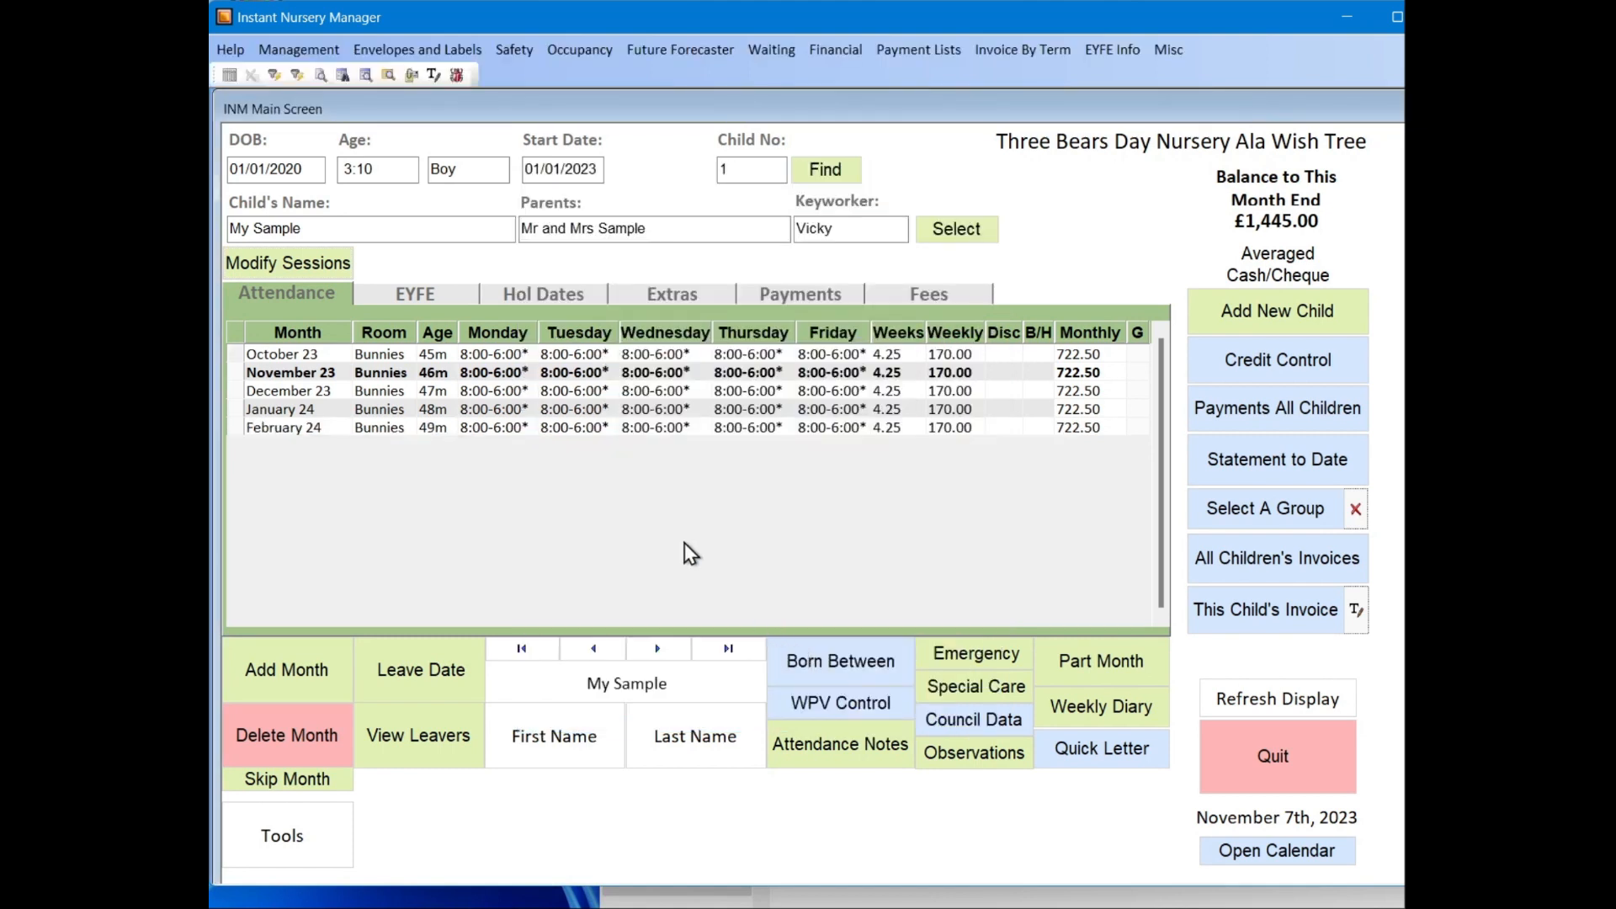
click(643, 649)
click(602, 653)
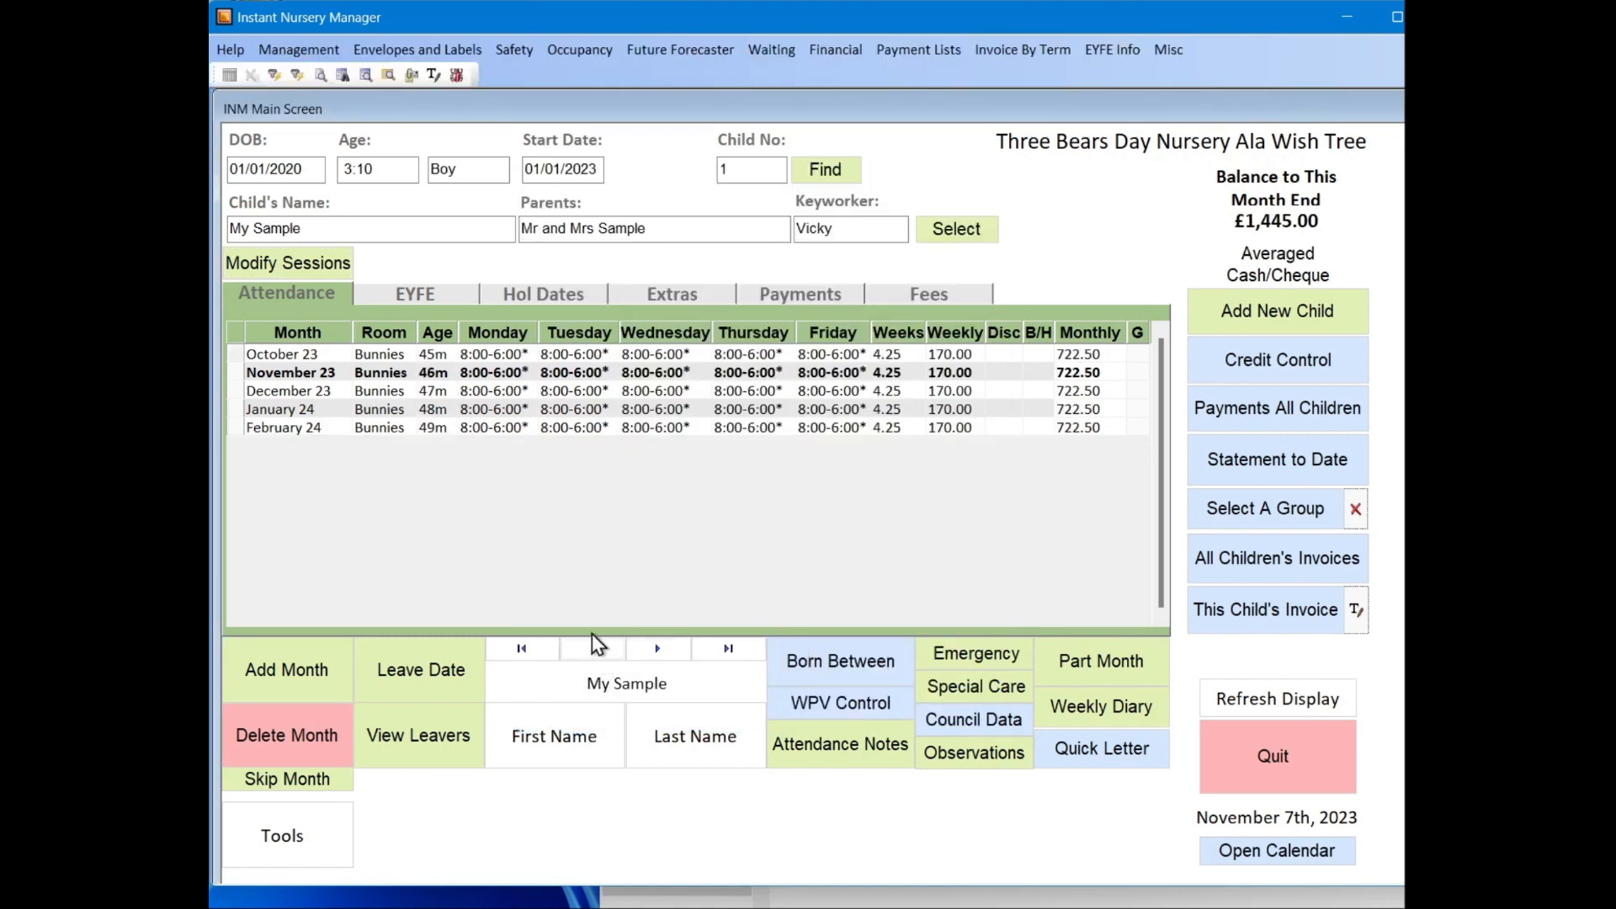